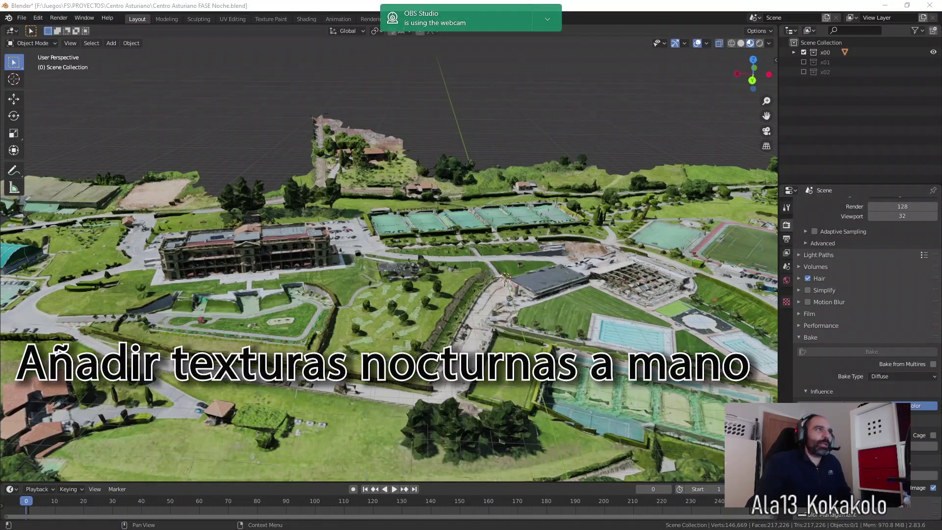
Orbit and zoom around the sports complex terrain model to inspect it.
{"action": "left_click", "coordinate": [547, 20]}
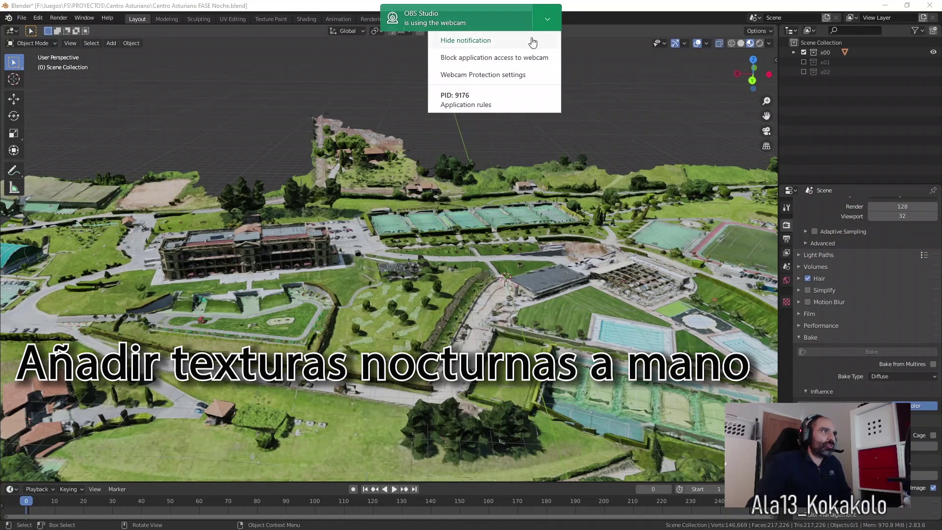
{"action": "left_click", "coordinate": [532, 39]}
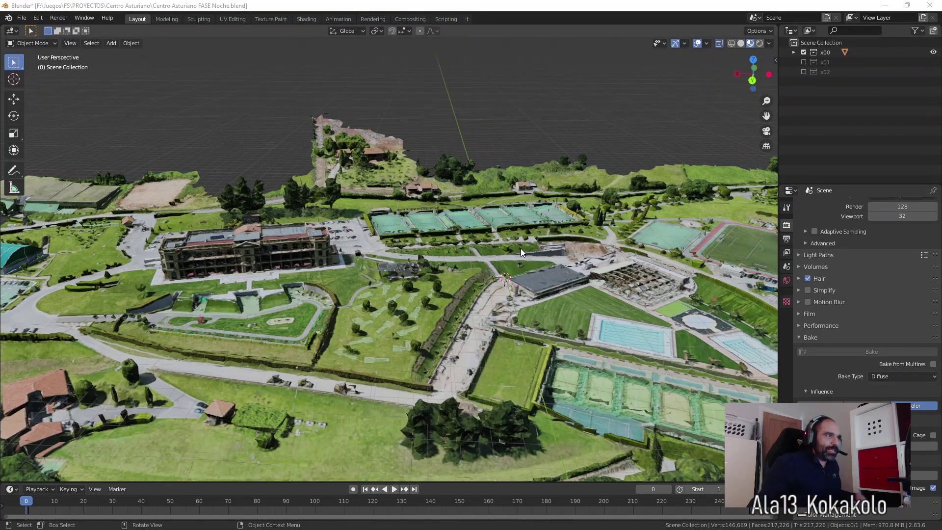
{"action": "scroll", "coordinate": [521, 249], "scroll_direction": "down", "scroll_amount": 2}
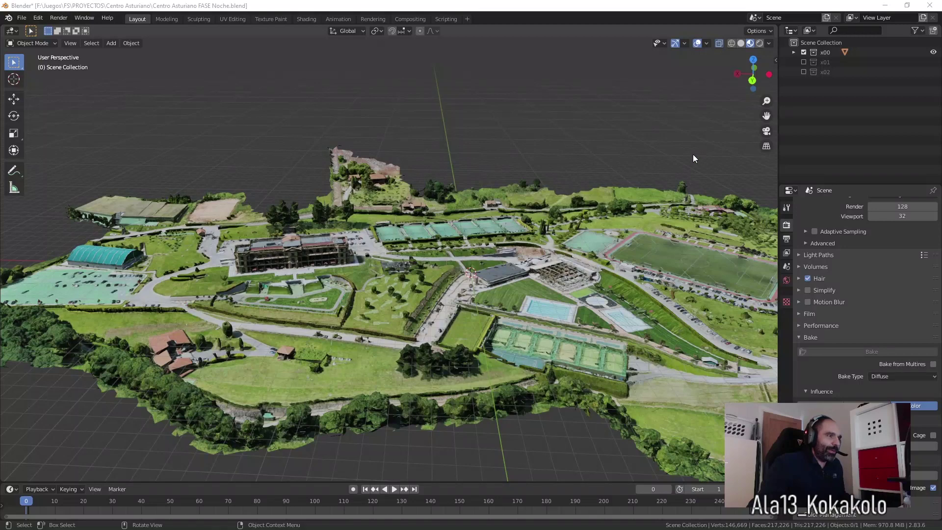
{"action": "left_click_drag", "start_coordinate": [754, 73], "coordinate": [747, 75]}
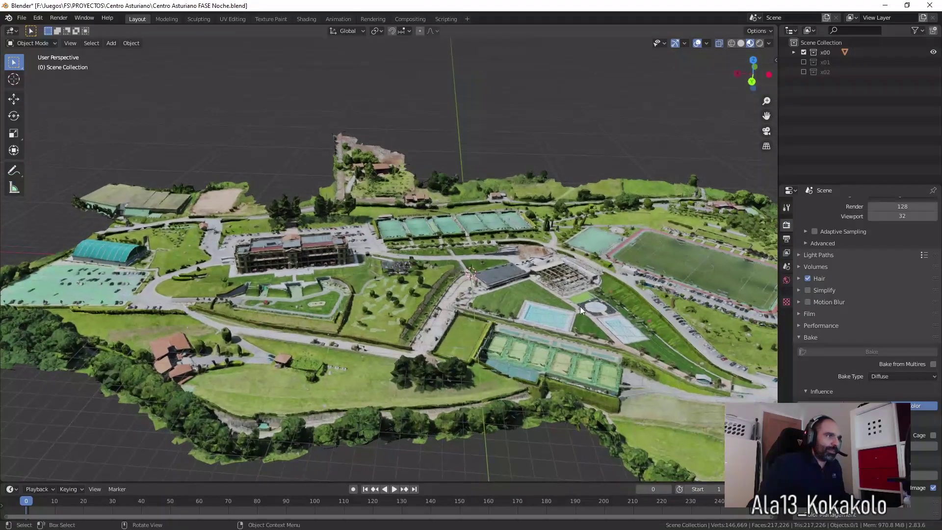
{"action": "scroll", "coordinate": [549, 317], "scroll_direction": "up", "scroll_amount": 3}
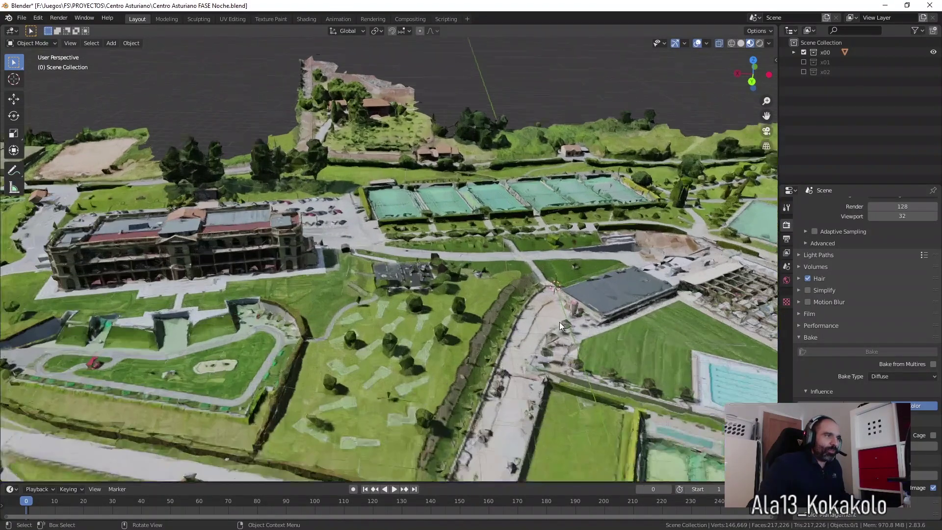
{"action": "scroll", "coordinate": [744, 378], "scroll_direction": "down", "scroll_amount": 2}
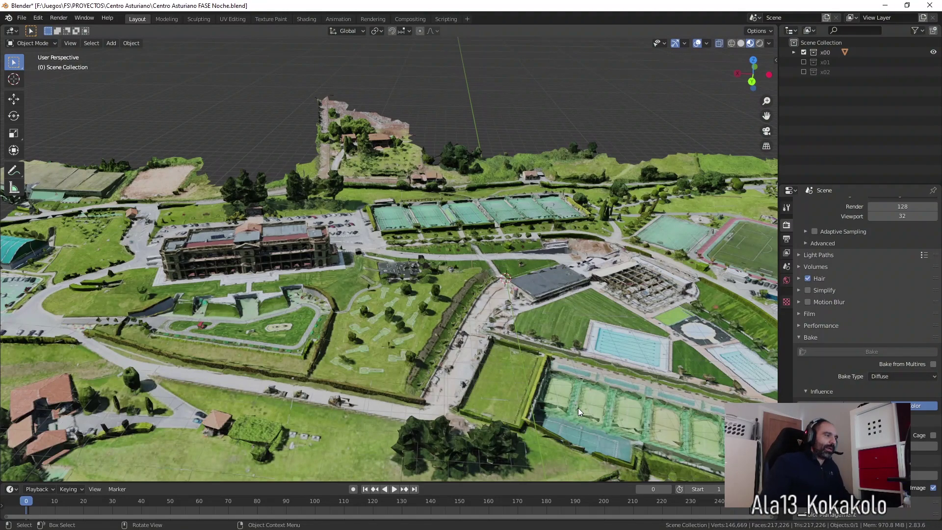
{"action": "scroll", "coordinate": [272, 311], "scroll_direction": "up", "scroll_amount": 1}
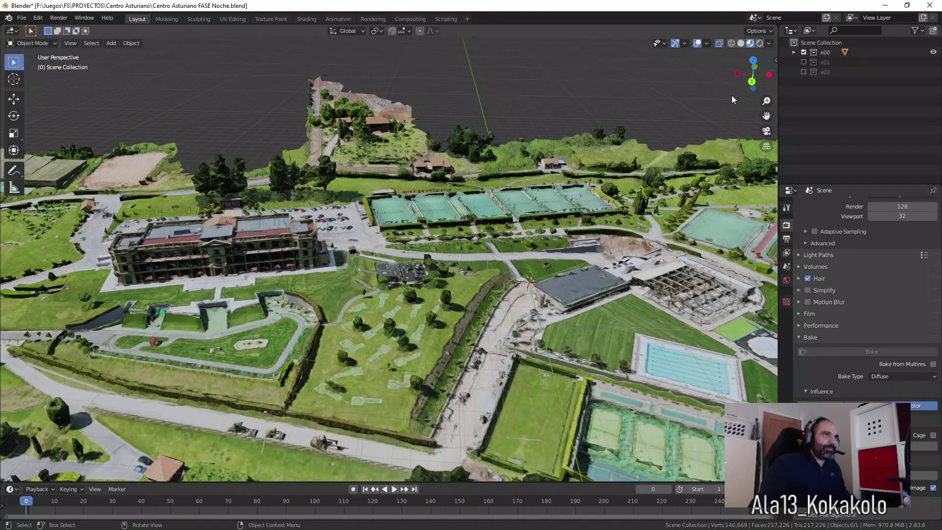
{"action": "mouse_move", "coordinate": [751, 72]}
{"action": "left_mouse_down"}
{"action": "mouse_move", "coordinate": [749, 129]}
{"action": "mouse_move", "coordinate": [932, 98]}
{"action": "left_mouse_up"}
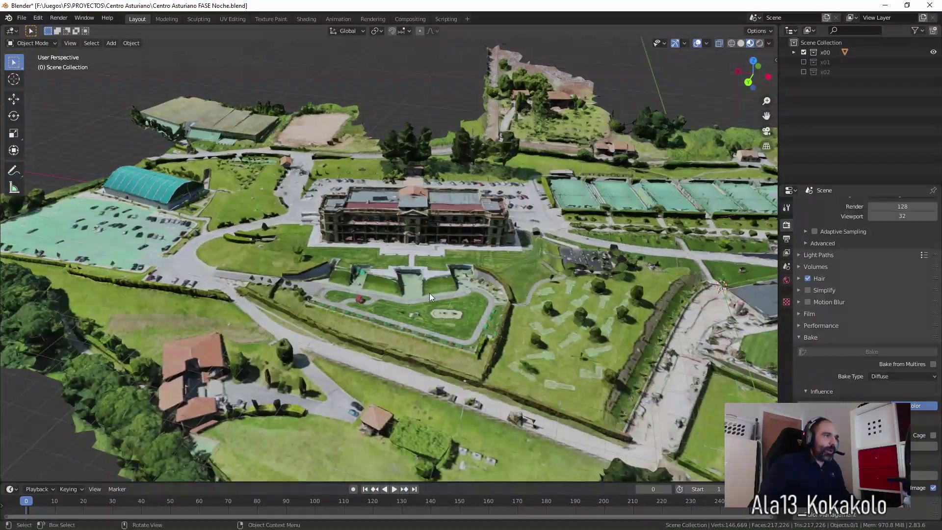
{"action": "scroll", "coordinate": [429, 293], "scroll_direction": "up", "scroll_amount": 2}
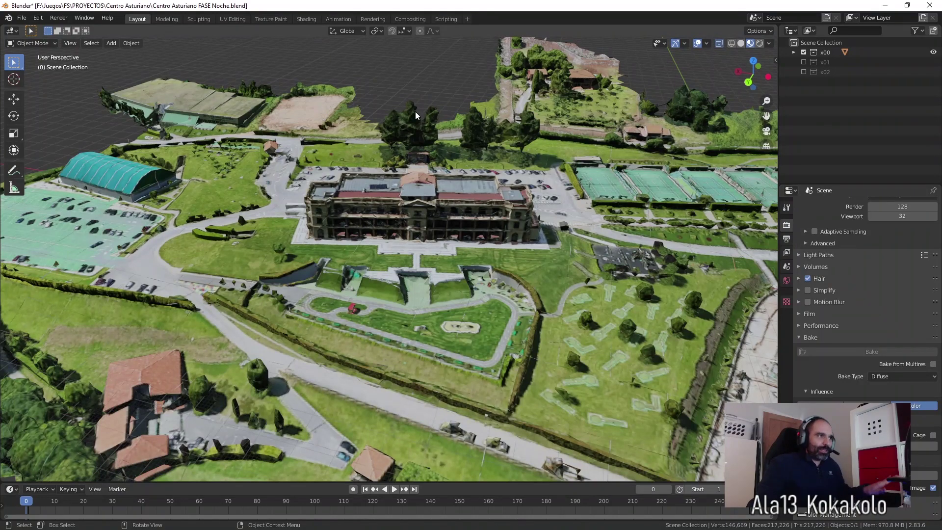
Show World properties, expand the x00 collection and select Centro Asturiano LOD00.
{"action": "left_click", "coordinate": [788, 280]}
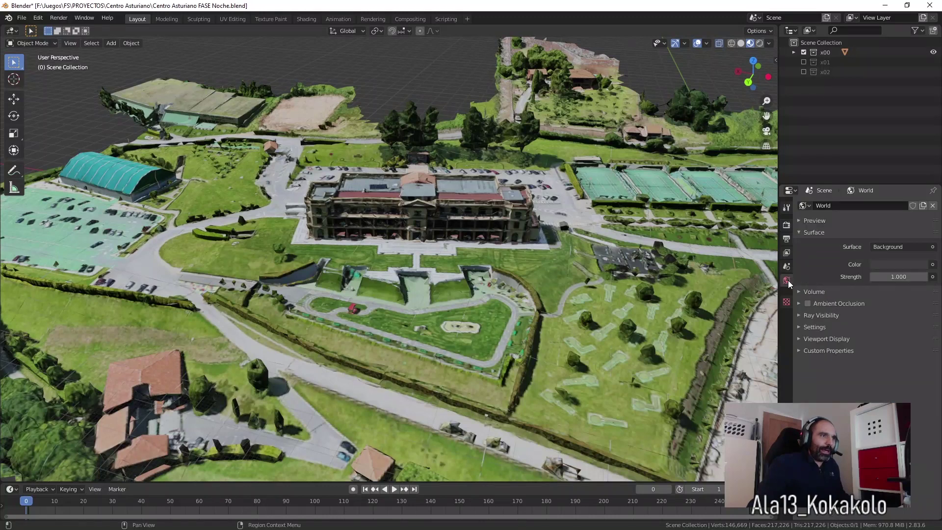
{"action": "left_click", "coordinate": [795, 52]}
{"action": "left_click", "coordinate": [824, 63]}
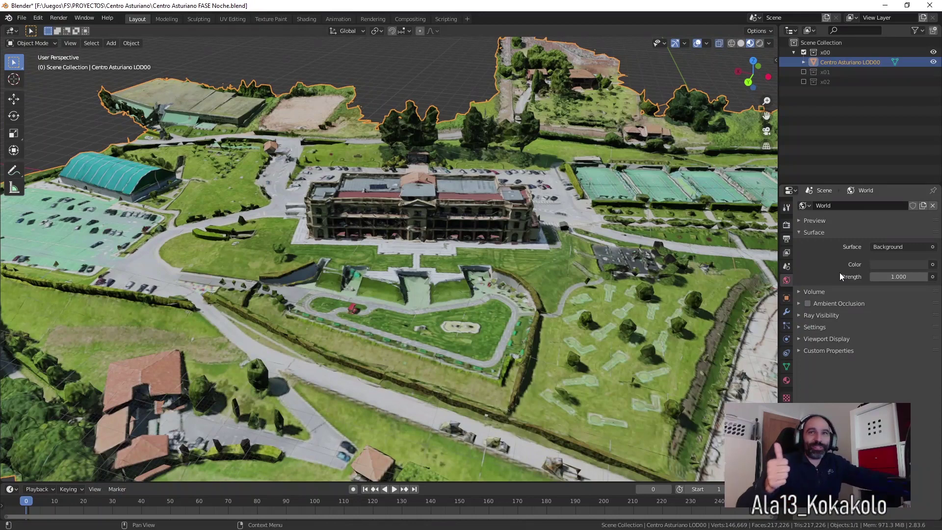
{"action": "scroll", "coordinate": [410, 190], "scroll_direction": "up", "scroll_amount": 2}
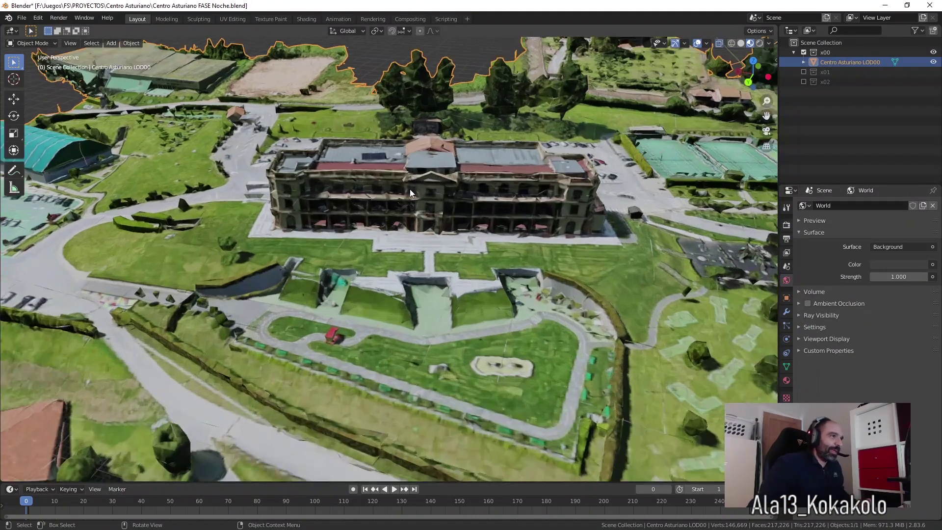
{"action": "scroll", "coordinate": [426, 184], "scroll_direction": "down", "scroll_amount": 1}
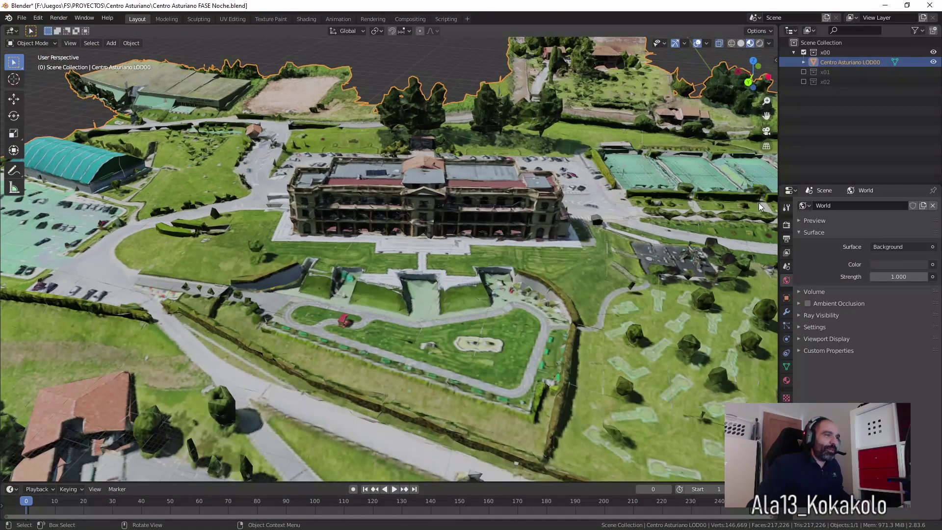
Show Material.001's settings and list its msfs_material_mode options.
{"action": "left_click", "coordinate": [787, 381]}
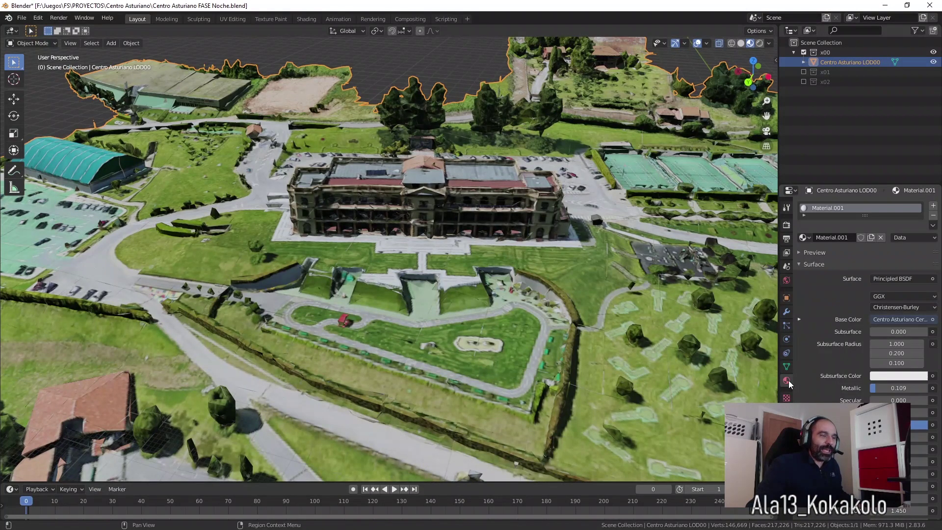
{"action": "scroll", "coordinate": [822, 353], "scroll_direction": "down", "scroll_amount": 4}
{"action": "scroll", "coordinate": [822, 353], "scroll_direction": "down", "scroll_amount": 4}
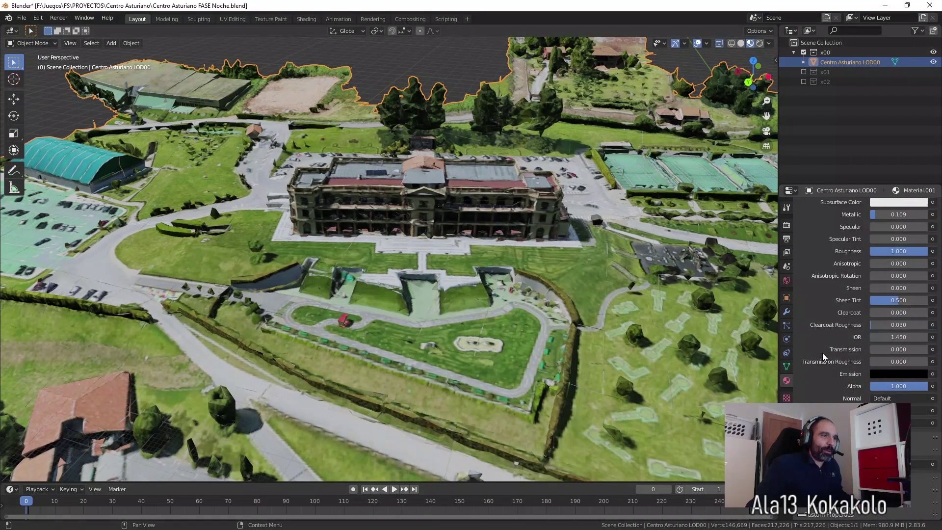
{"action": "scroll", "coordinate": [833, 376], "scroll_direction": "down", "scroll_amount": 2}
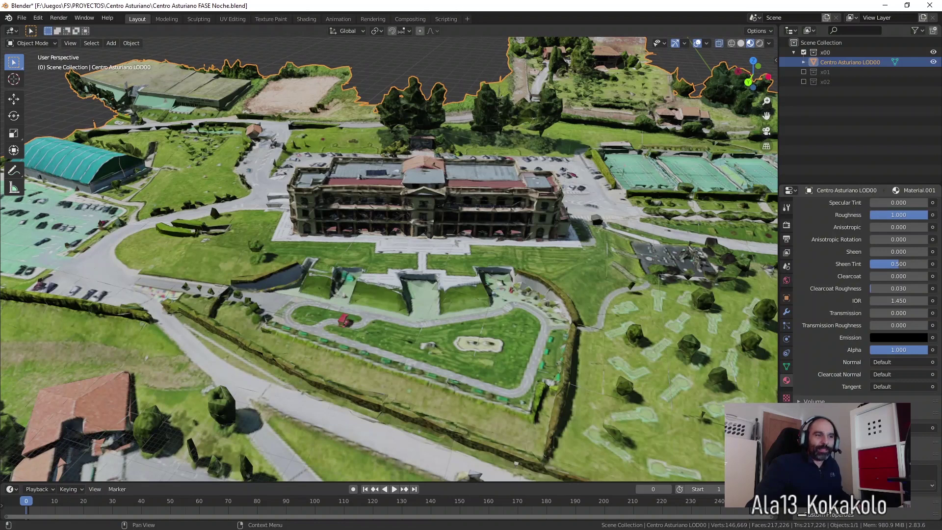
{"action": "left_click", "coordinate": [883, 485]}
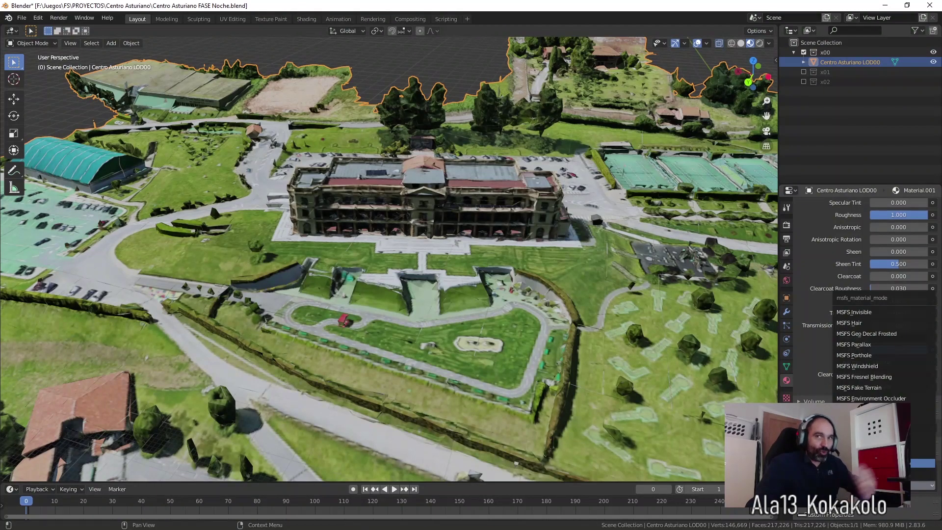
Set Material.001 to MSFS Standard and browse for an Albedo texture image.
{"action": "left_click", "coordinate": [922, 463]}
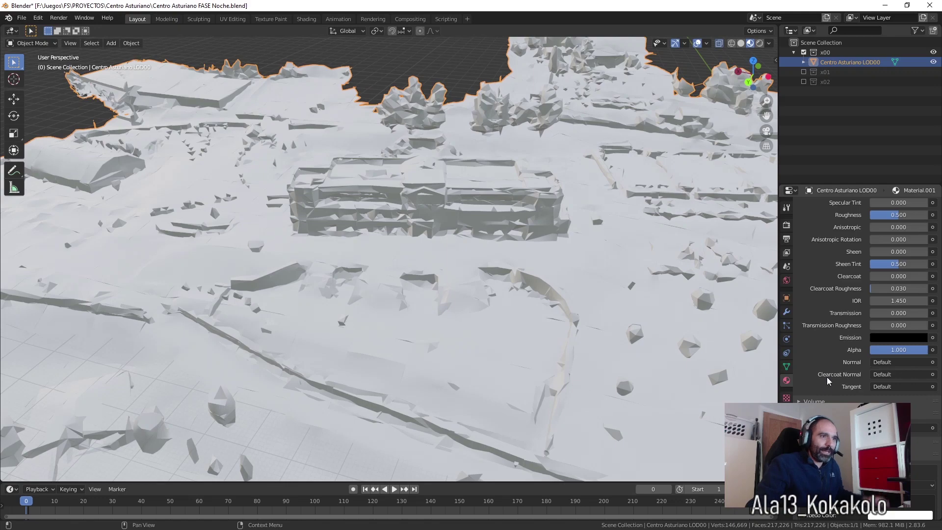
{"action": "scroll", "coordinate": [826, 387], "scroll_direction": "down", "scroll_amount": 4}
{"action": "scroll", "coordinate": [825, 387], "scroll_direction": "down", "scroll_amount": 5}
{"action": "scroll", "coordinate": [820, 344], "scroll_direction": "down", "scroll_amount": 5}
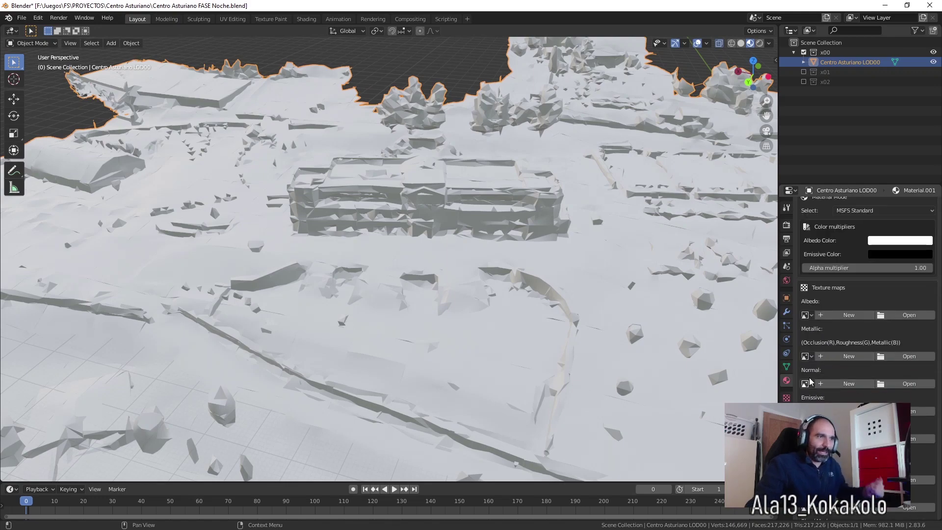
{"action": "left_click", "coordinate": [911, 314]}
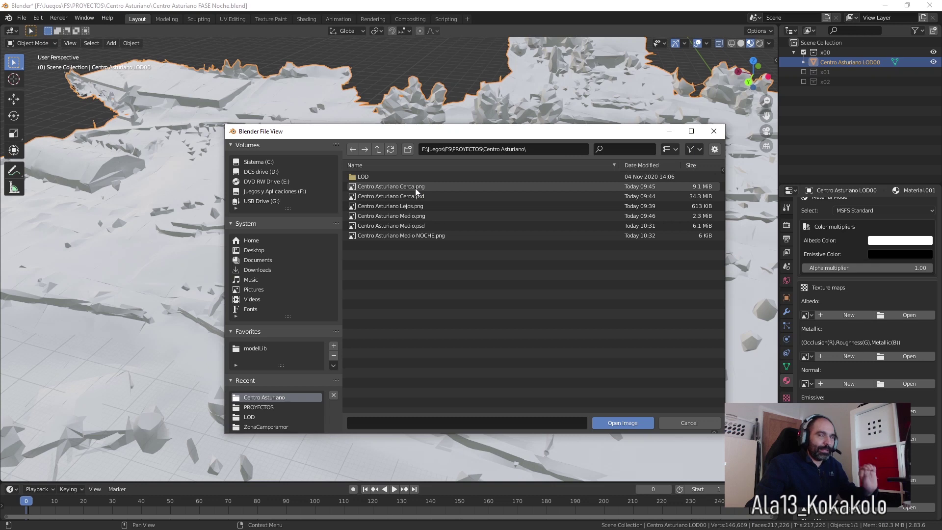
Load Centro Asturiano Cerca.png as the Albedo texture and review the Surface panel.
{"action": "left_click", "coordinate": [415, 188]}
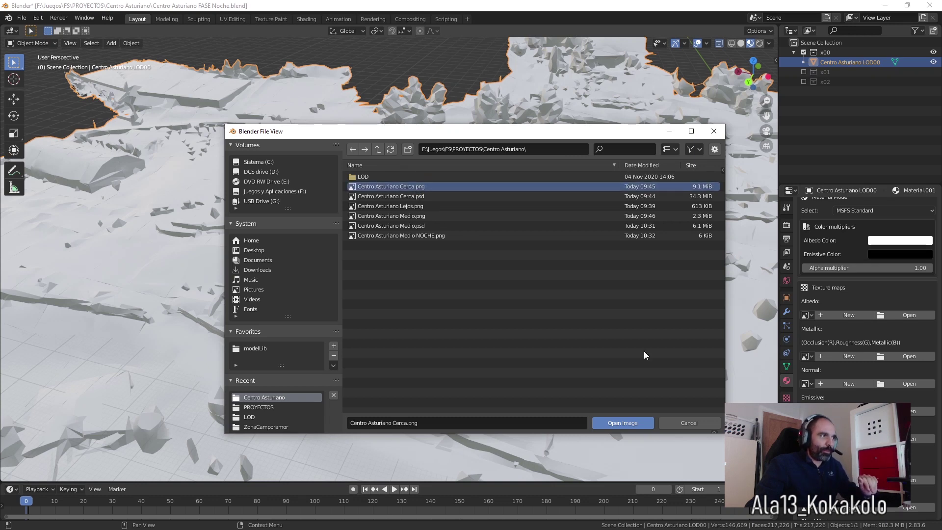
{"action": "left_click", "coordinate": [623, 421]}
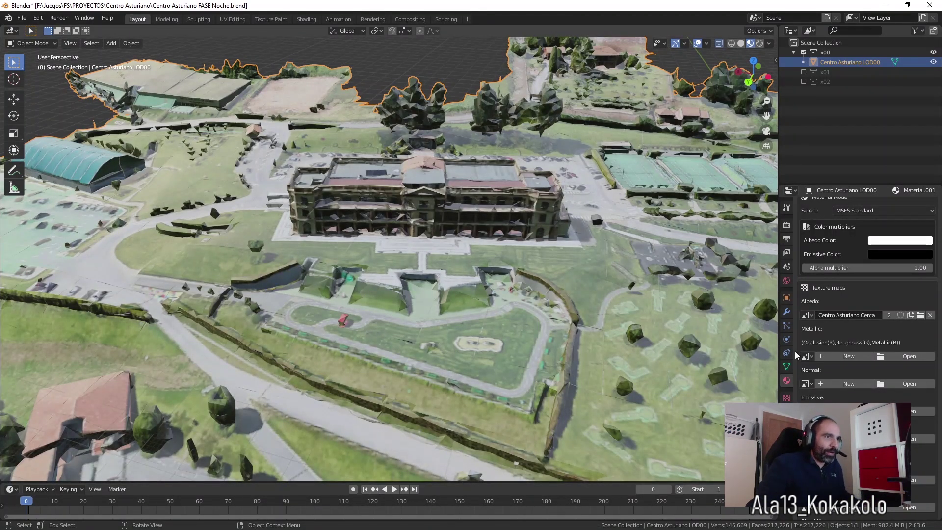
{"action": "scroll", "coordinate": [873, 366], "scroll_direction": "up", "scroll_amount": 2}
{"action": "scroll", "coordinate": [867, 366], "scroll_direction": "down", "scroll_amount": 5}
{"action": "scroll", "coordinate": [867, 366], "scroll_direction": "down", "scroll_amount": 5}
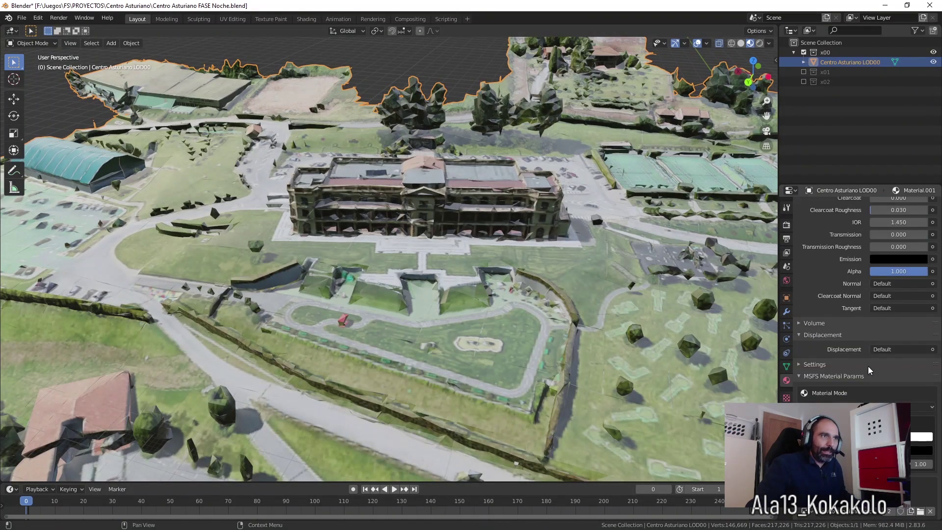
{"action": "scroll", "coordinate": [867, 366], "scroll_direction": "down", "scroll_amount": 5}
{"action": "scroll", "coordinate": [868, 366], "scroll_direction": "down", "scroll_amount": 5}
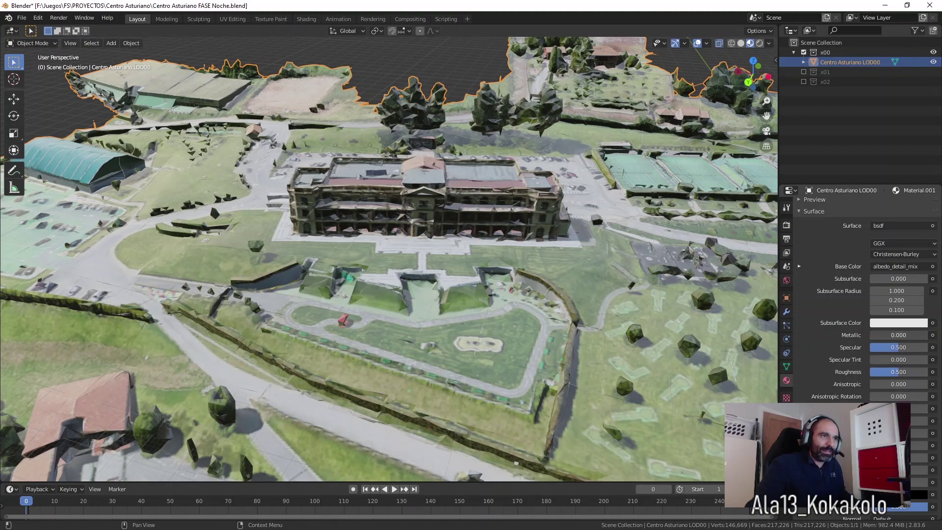
Make the material matte: Metallic about 0.108, Specular 0.000, Roughness 1.000.
{"action": "left_click_drag", "start_coordinate": [899, 335], "coordinate": [905, 335]}
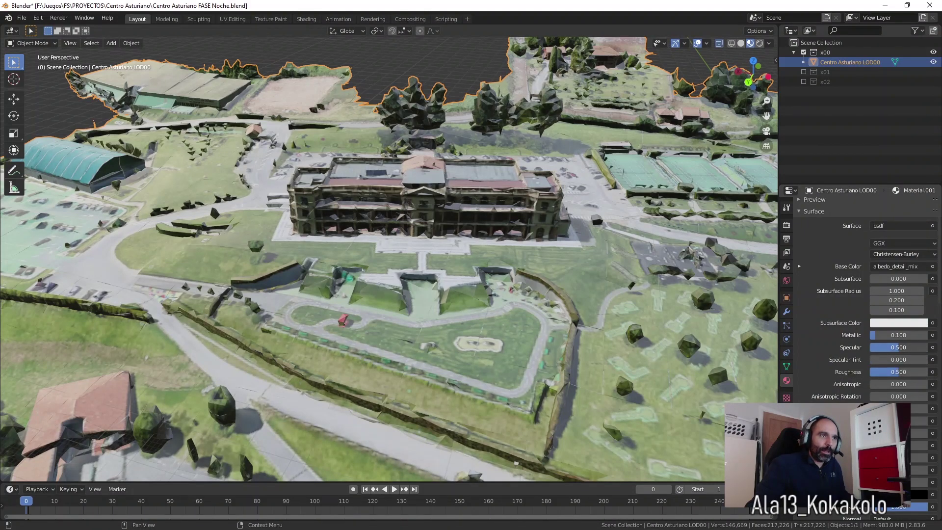
{"action": "left_click_drag", "start_coordinate": [898, 347], "coordinate": [871, 347]}
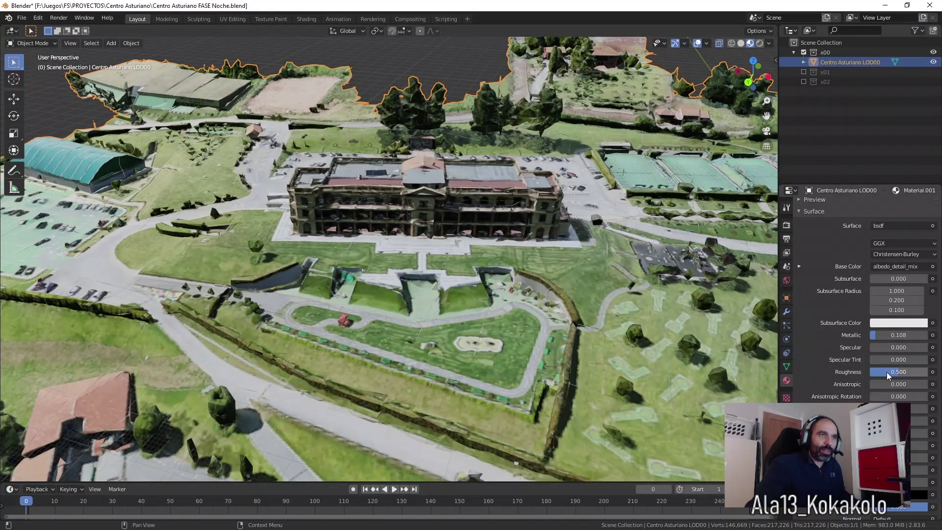
{"action": "left_click_drag", "start_coordinate": [892, 373], "coordinate": [927, 372]}
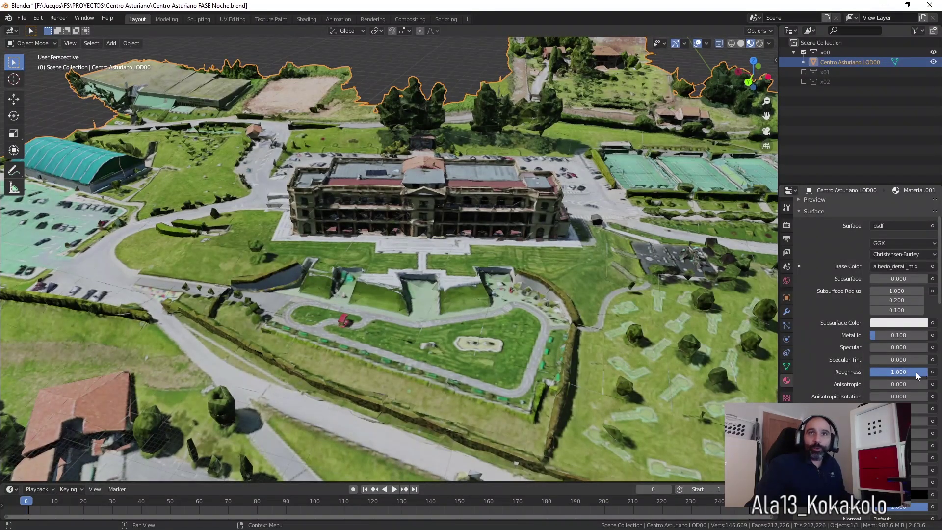
{"action": "scroll", "coordinate": [540, 348], "scroll_direction": "down", "scroll_amount": 1}
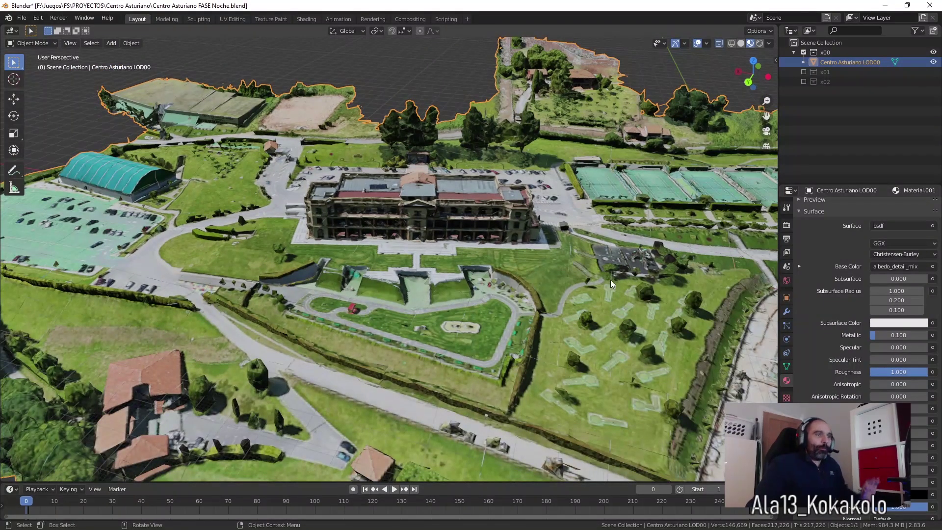
Return to Material.001's MSFS texture map slots.
{"action": "left_click", "coordinate": [788, 280]}
{"action": "left_click", "coordinate": [787, 379]}
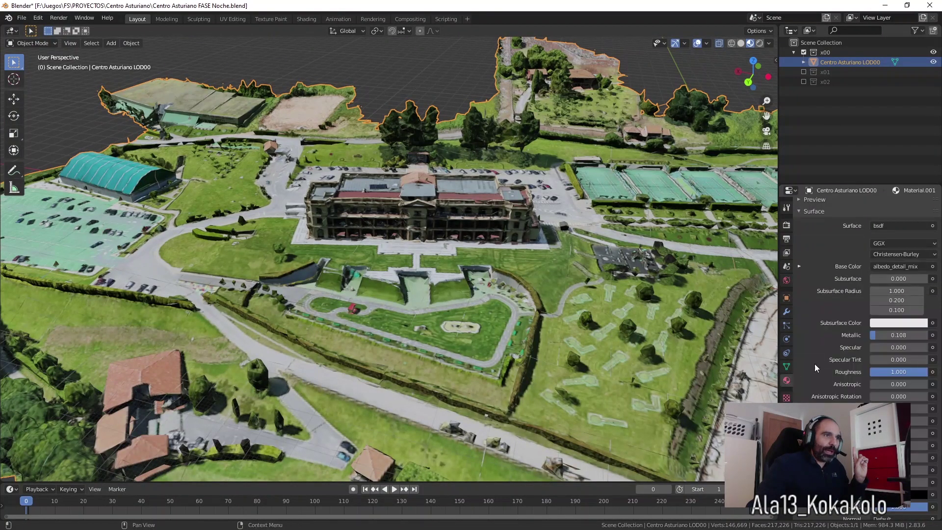
{"action": "scroll", "coordinate": [821, 373], "scroll_direction": "down", "scroll_amount": 10}
{"action": "scroll", "coordinate": [821, 374], "scroll_direction": "down", "scroll_amount": 1}
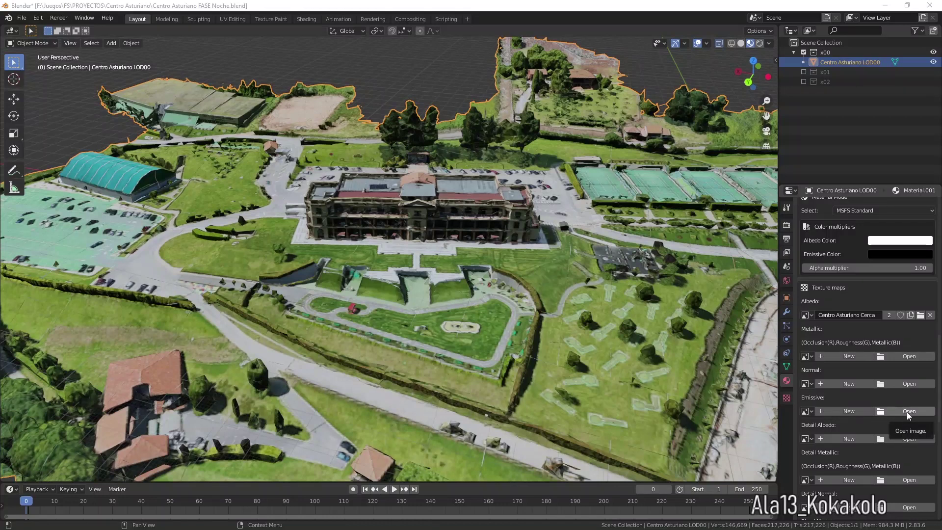
Create a new 1024 px Emissive image named 'Centro Asturiano Cerca Noche'.
{"action": "left_click", "coordinate": [839, 411]}
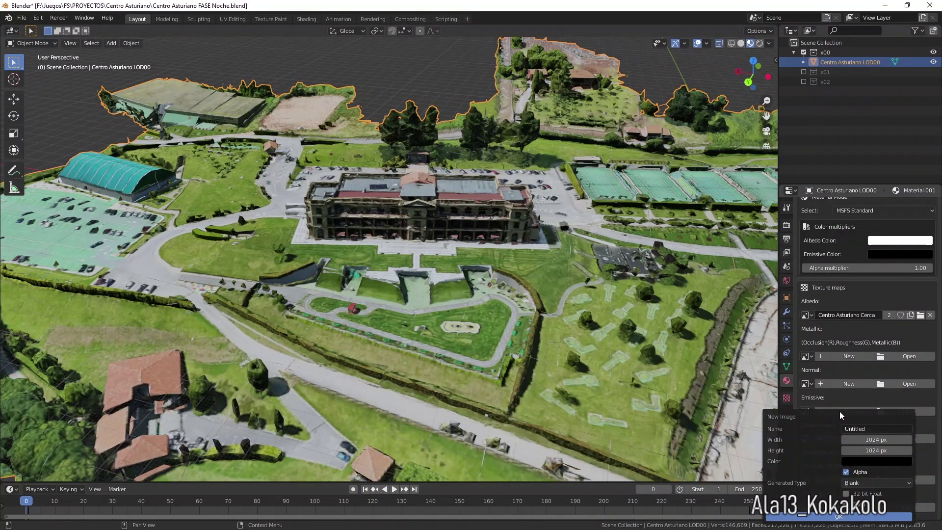
{"action": "left_click", "coordinate": [866, 428]}
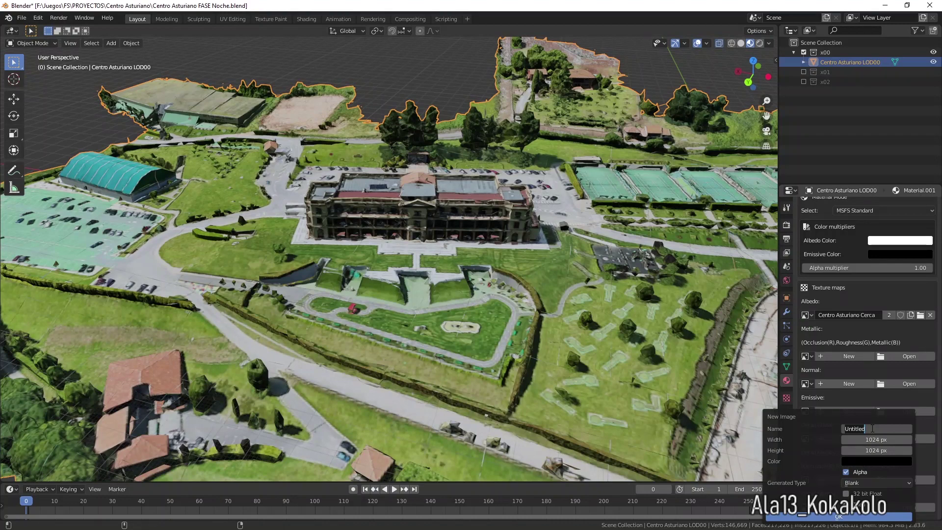
{"action": "type", "text": "Centro As"}
{"action": "type", "text": " Cerca"}
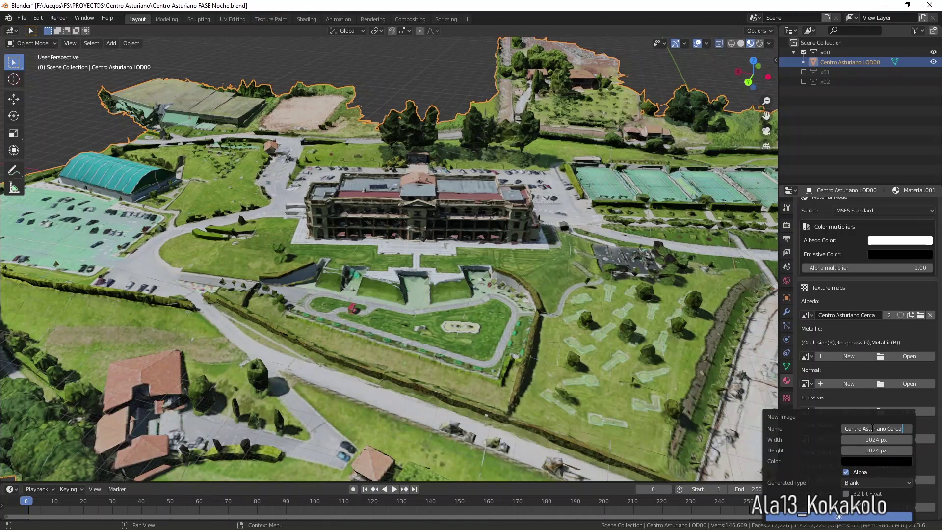
{"action": "type", "text": "Noche"}
{"action": "left_click", "coordinate": [849, 517]}
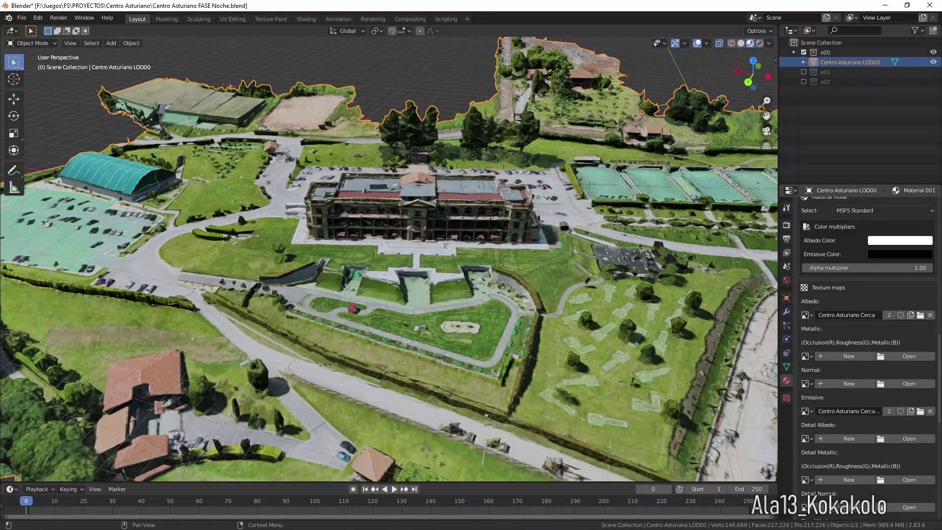
Set the Emissive colour to pure white with V at 1.000.
{"action": "scroll", "coordinate": [829, 349], "scroll_direction": "up", "scroll_amount": 2}
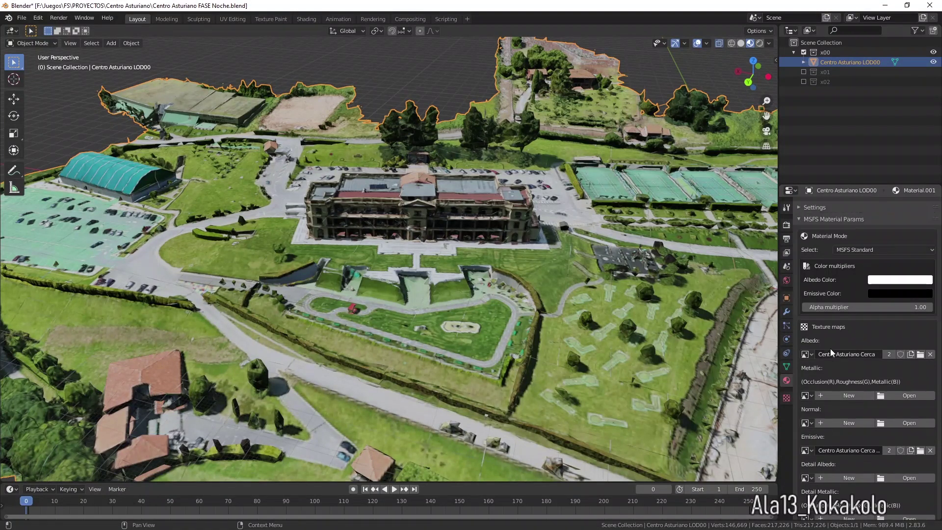
{"action": "left_click", "coordinate": [876, 293]}
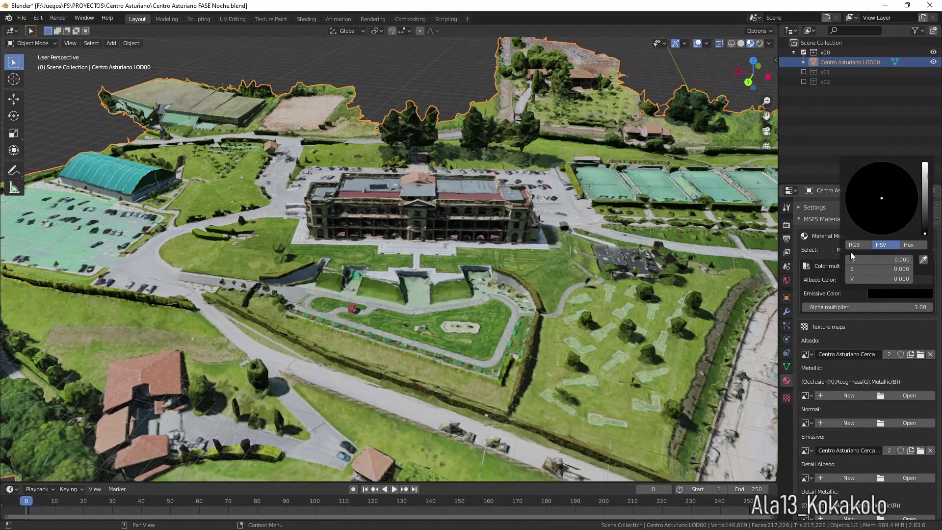
{"action": "left_click_drag", "start_coordinate": [849, 280], "coordinate": [913, 279]}
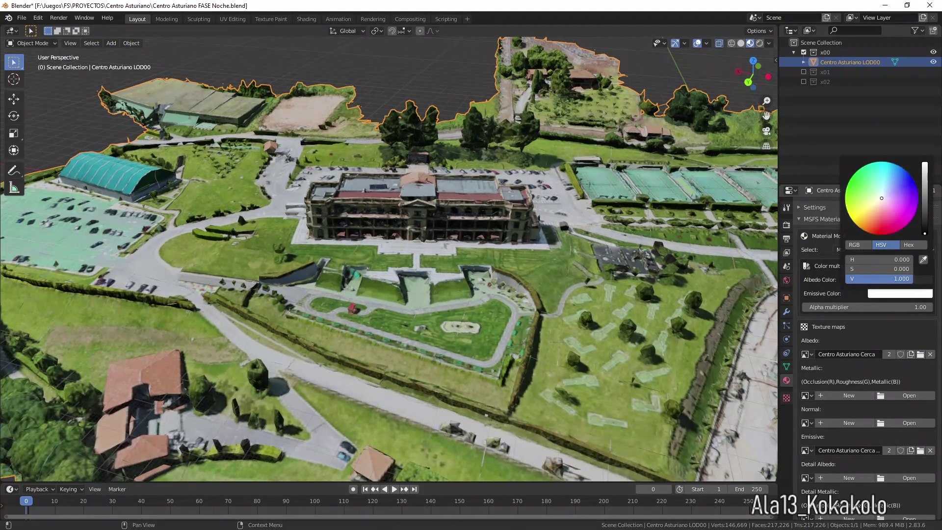
{"action": "key", "text": "shift"}
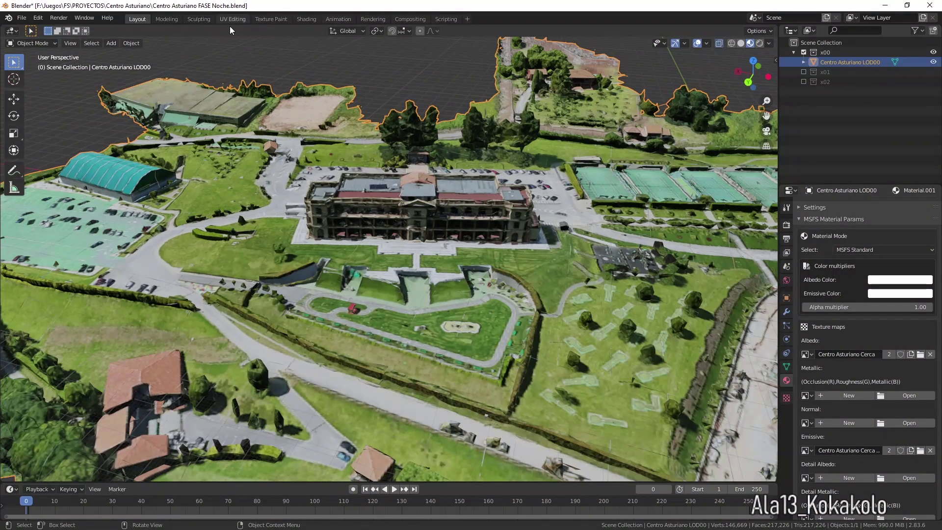
In Texture Paint, frame the main building and paint onto Cerca Noche in Material Preview.
{"action": "left_click", "coordinate": [272, 19]}
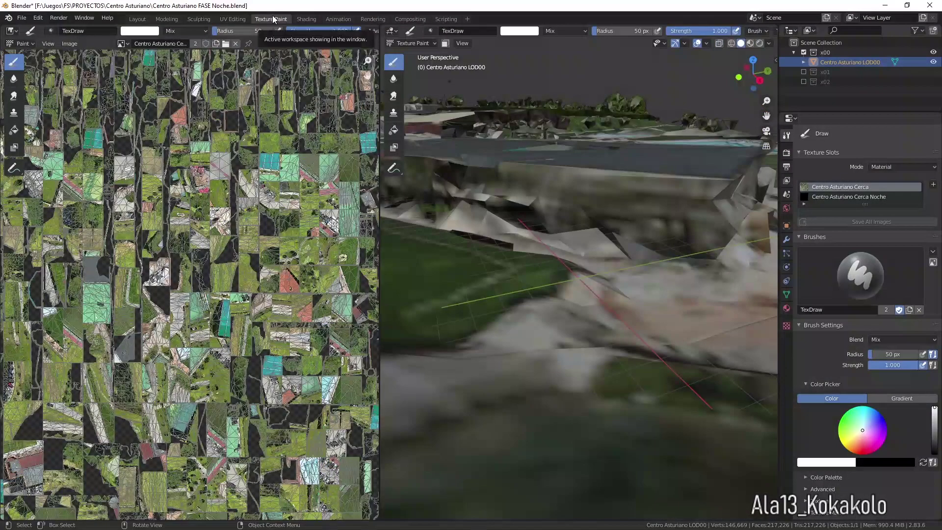
{"action": "scroll", "coordinate": [560, 235], "scroll_direction": "down", "scroll_amount": 4}
{"action": "scroll", "coordinate": [561, 235], "scroll_direction": "down", "scroll_amount": 4}
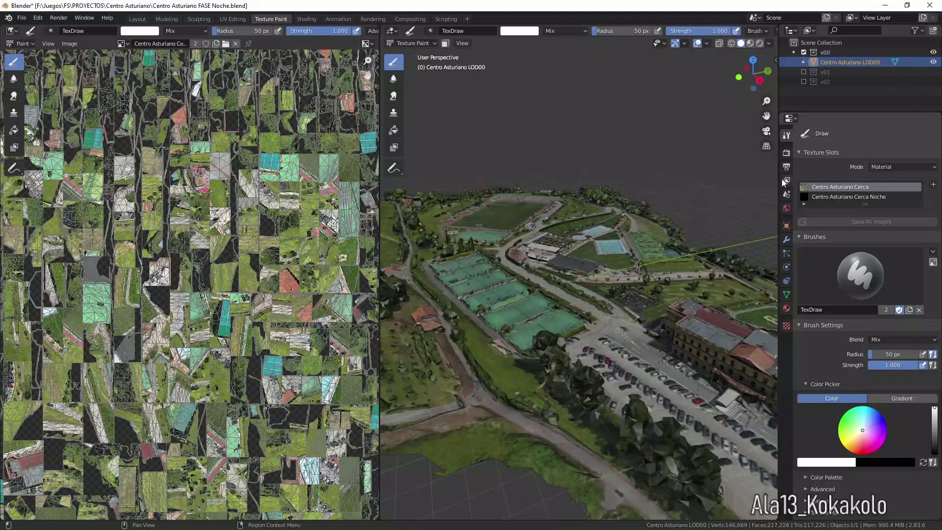
{"action": "mouse_move", "coordinate": [754, 73]}
{"action": "left_mouse_down"}
{"action": "mouse_move", "coordinate": [726, 79]}
{"action": "mouse_move", "coordinate": [758, 79]}
{"action": "mouse_move", "coordinate": [484, 261]}
{"action": "left_mouse_up"}
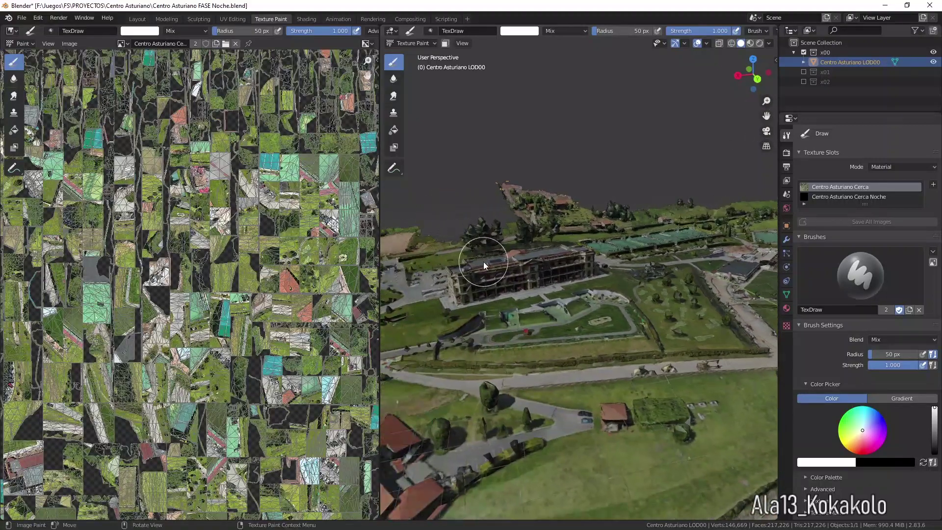
{"action": "scroll", "coordinate": [484, 264], "scroll_direction": "up", "scroll_amount": 3}
{"action": "left_click_drag", "start_coordinate": [753, 73], "coordinate": [750, 79]}
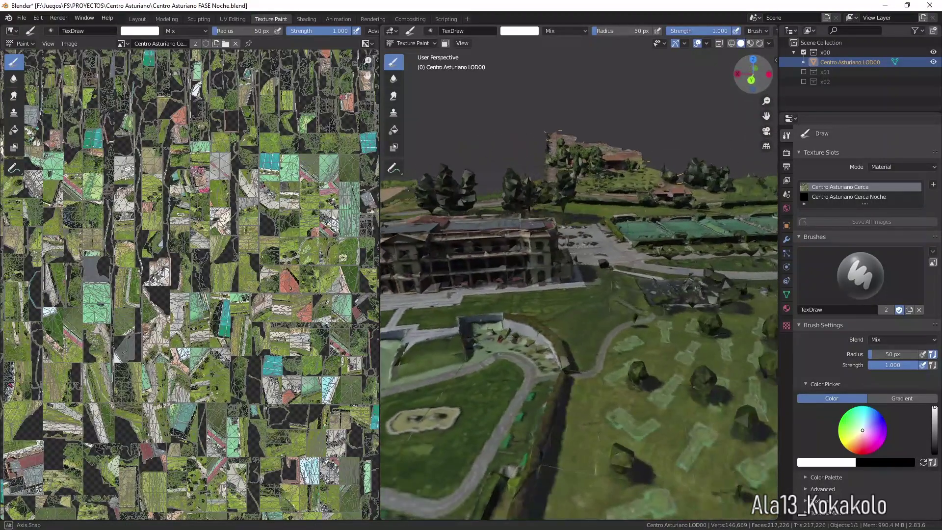
{"action": "left_click_drag", "start_coordinate": [766, 115], "coordinate": [788, 128]}
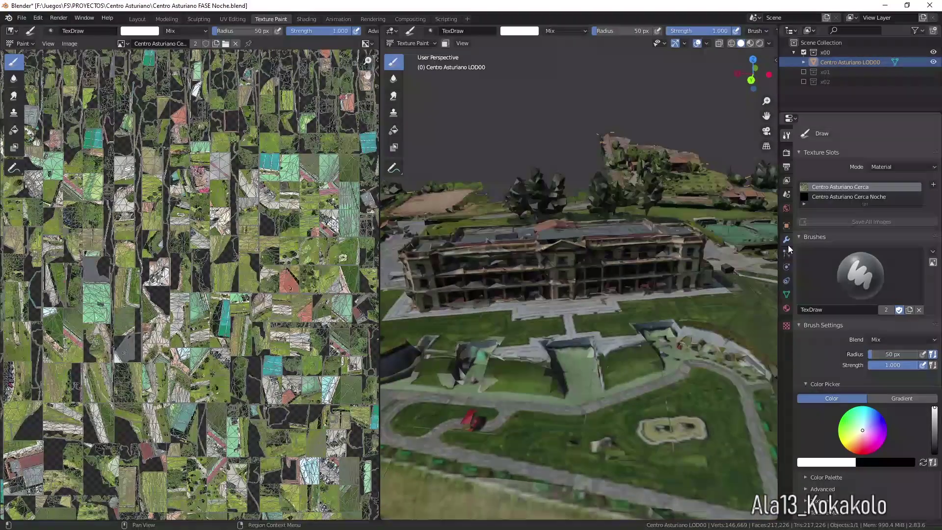
{"action": "left_click", "coordinate": [842, 198]}
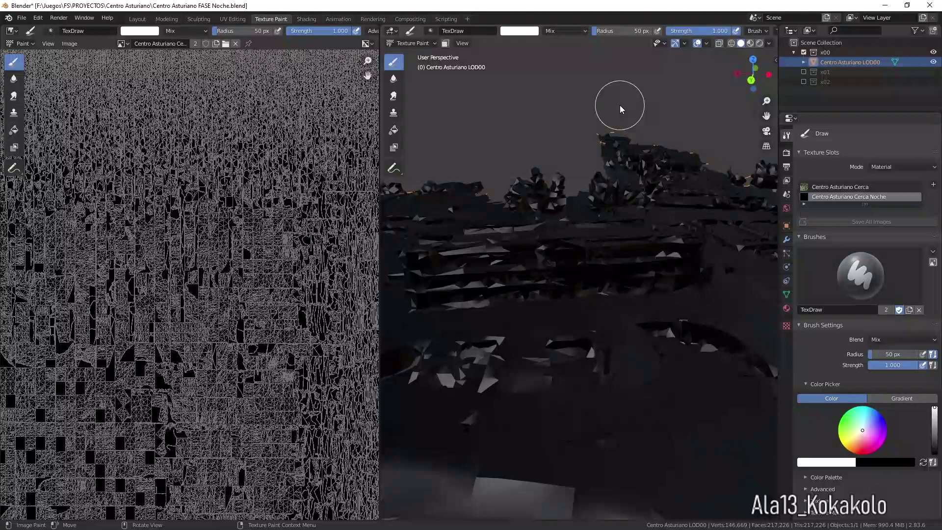
{"action": "left_click", "coordinate": [750, 43]}
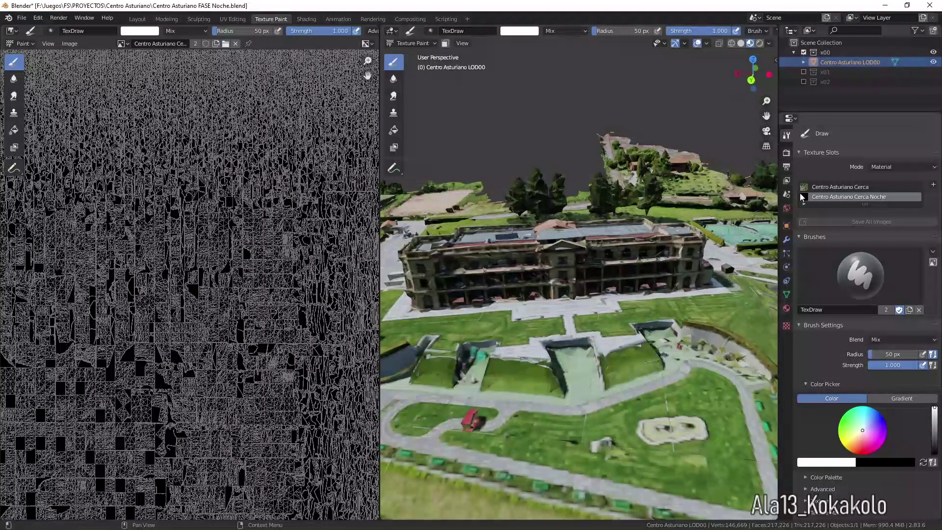
Set a yellow 10 px brush and dab the first yellow patch on a window.
{"action": "scroll", "coordinate": [477, 272], "scroll_direction": "up", "scroll_amount": 2}
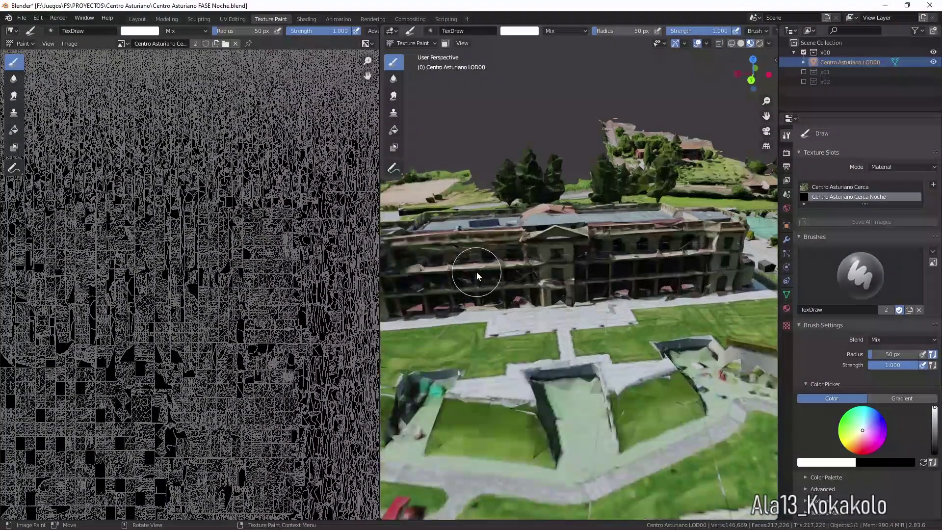
{"action": "scroll", "coordinate": [477, 272], "scroll_direction": "up", "scroll_amount": 3}
{"action": "left_click_drag", "start_coordinate": [753, 75], "coordinate": [562, 213]}
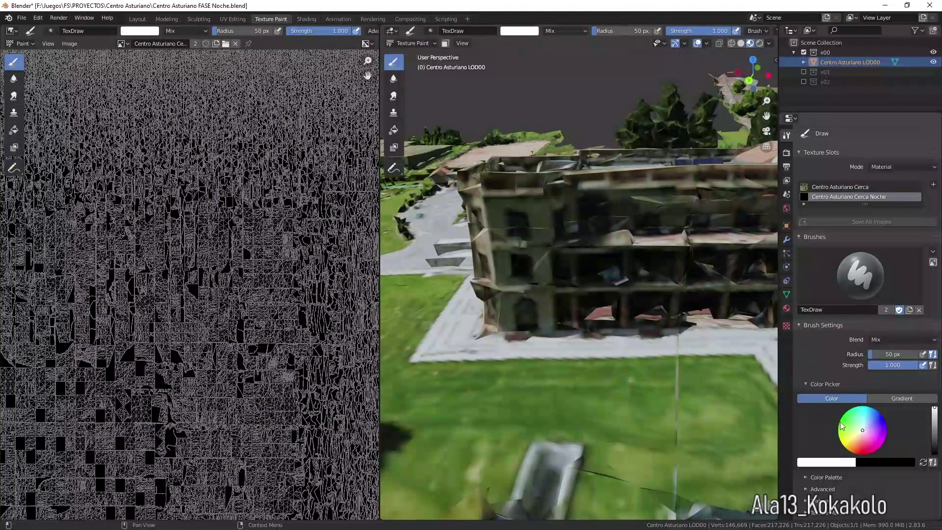
{"action": "left_click_drag", "start_coordinate": [863, 434], "coordinate": [847, 442]}
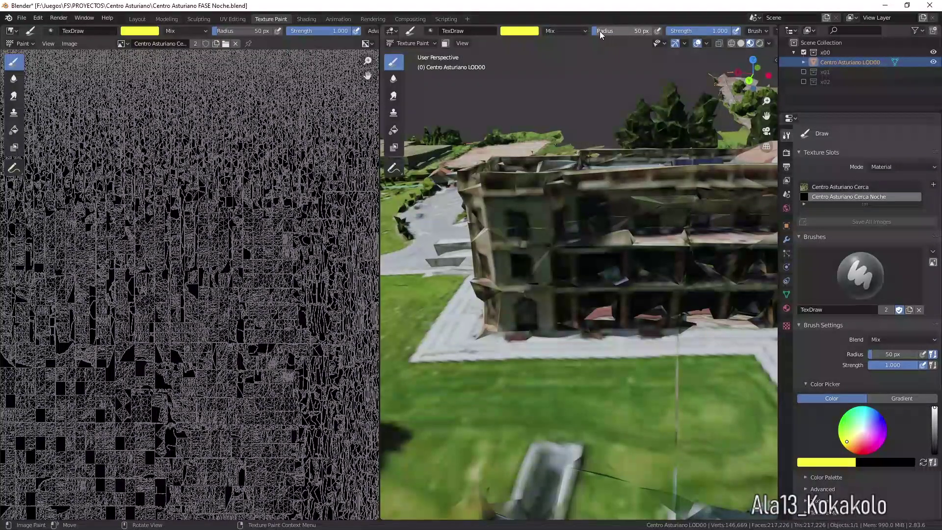
{"action": "key", "text": "f"}
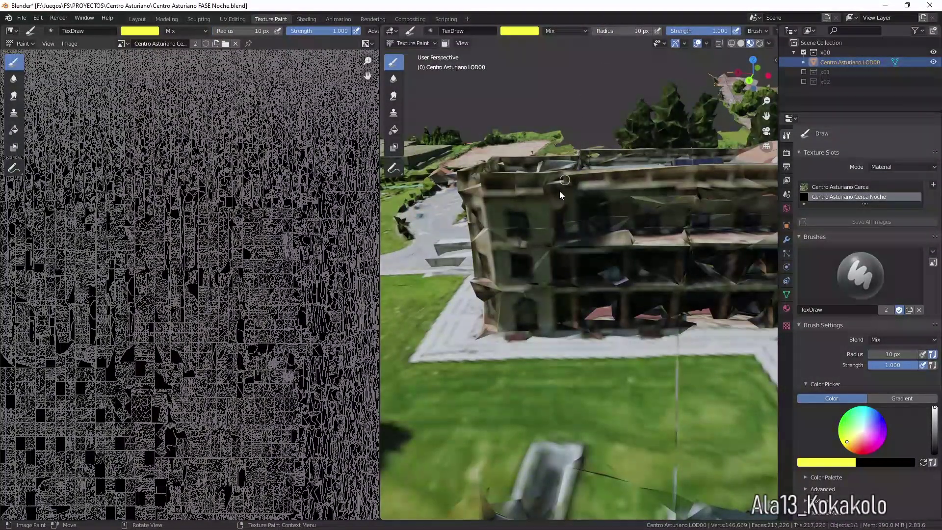
{"action": "left_click", "coordinate": [513, 220]}
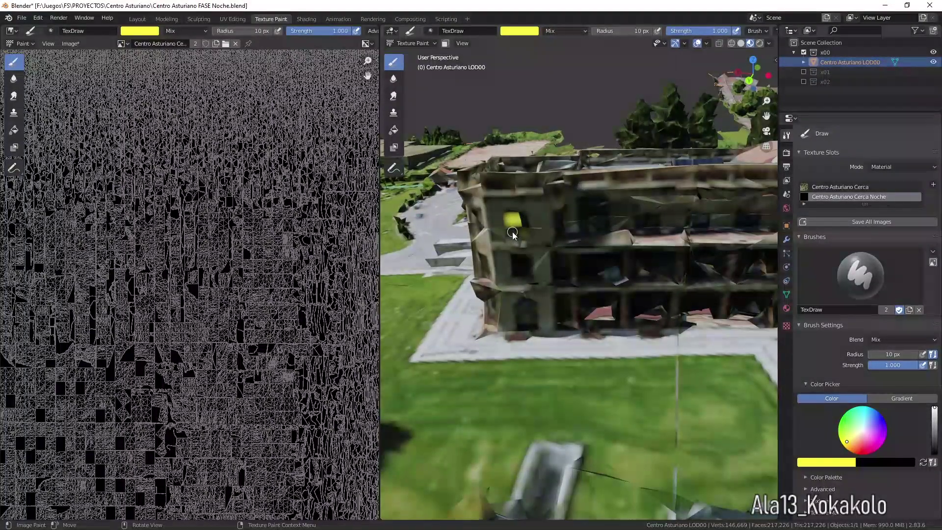
Paint the first window and the windows below and beside it yellow.
{"action": "mouse_move", "coordinate": [513, 234]}
{"action": "left_mouse_down"}
{"action": "mouse_move", "coordinate": [522, 222]}
{"action": "mouse_move", "coordinate": [530, 231]}
{"action": "left_mouse_up"}
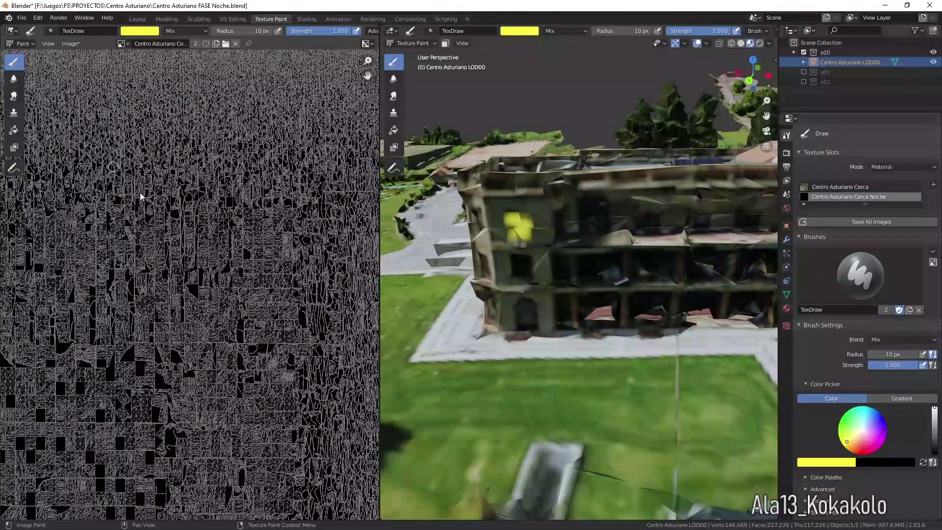
{"action": "scroll", "coordinate": [173, 256], "scroll_direction": "up", "scroll_amount": 2}
{"action": "scroll", "coordinate": [173, 258], "scroll_direction": "up", "scroll_amount": 2}
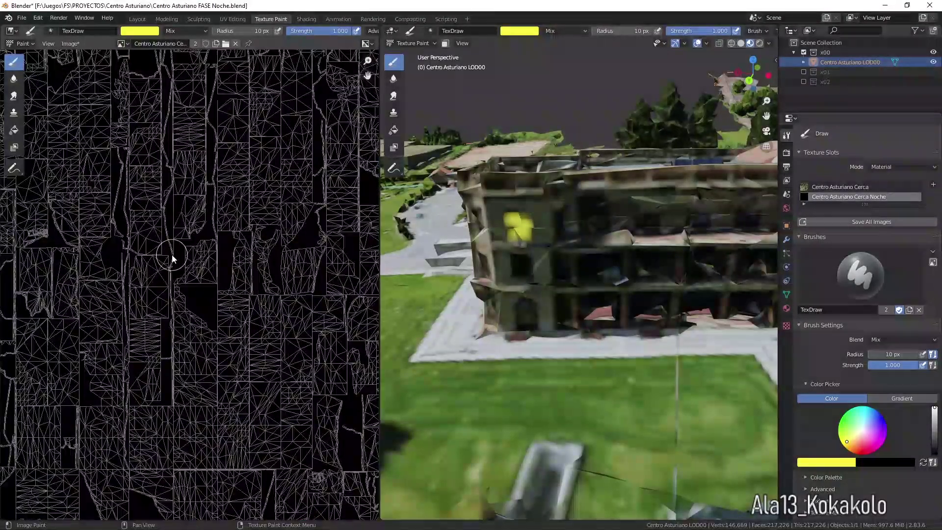
{"action": "scroll", "coordinate": [172, 257], "scroll_direction": "down", "scroll_amount": 2}
{"action": "scroll", "coordinate": [173, 257], "scroll_direction": "down", "scroll_amount": 1}
{"action": "scroll", "coordinate": [340, 256], "scroll_direction": "up", "scroll_amount": 2}
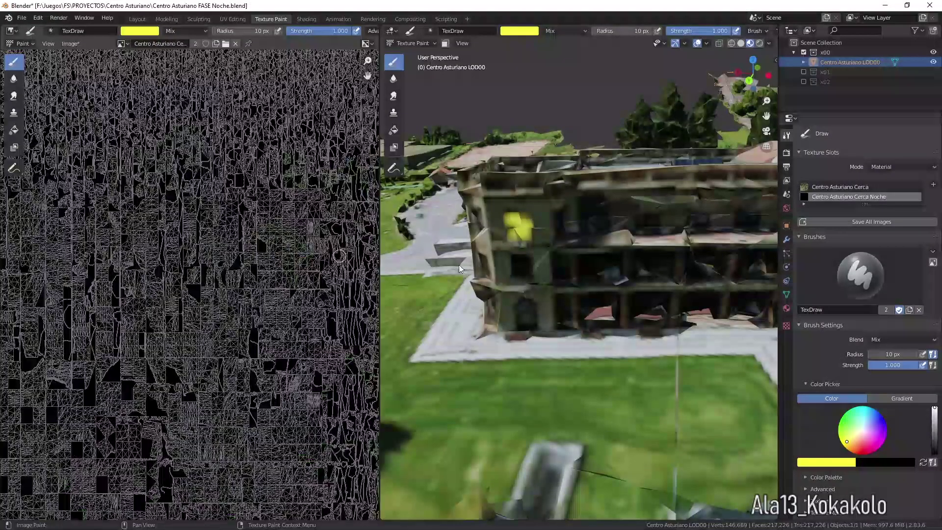
{"action": "left_click_drag", "start_coordinate": [518, 264], "coordinate": [525, 268]}
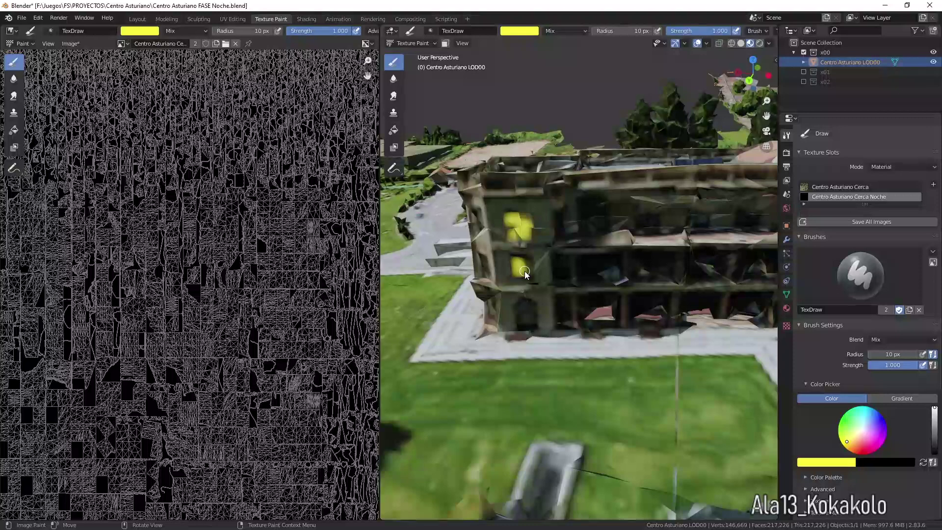
{"action": "left_click_drag", "start_coordinate": [522, 308], "coordinate": [527, 308]}
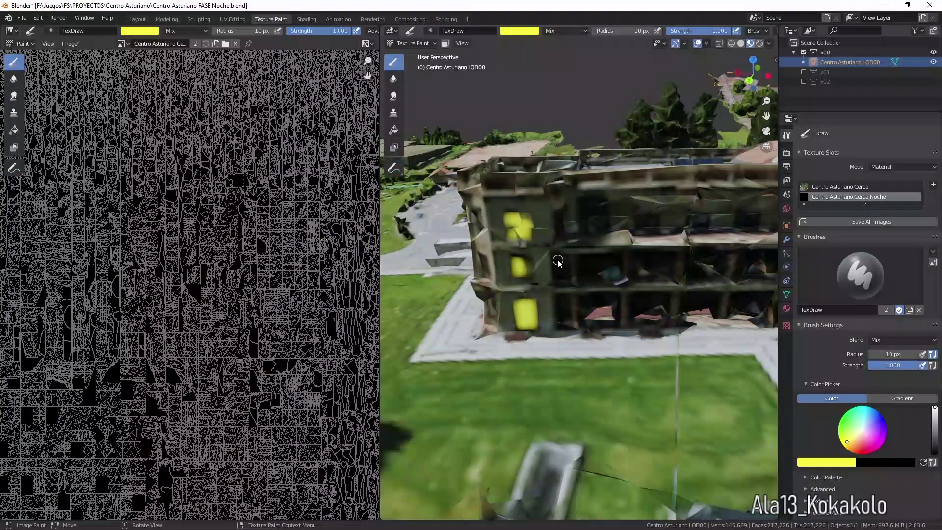
{"action": "left_click_drag", "start_coordinate": [557, 262], "coordinate": [565, 284]}
{"action": "left_click_drag", "start_coordinate": [555, 215], "coordinate": [563, 241]}
From a new facade angle, paint lower, middle and top-floor windows yellow, moving right.
{"action": "mouse_move", "coordinate": [586, 205]}
{"action": "middle_mouse_down"}
{"action": "mouse_move", "coordinate": [560, 211]}
{"action": "mouse_move", "coordinate": [499, 291]}
{"action": "middle_mouse_up"}
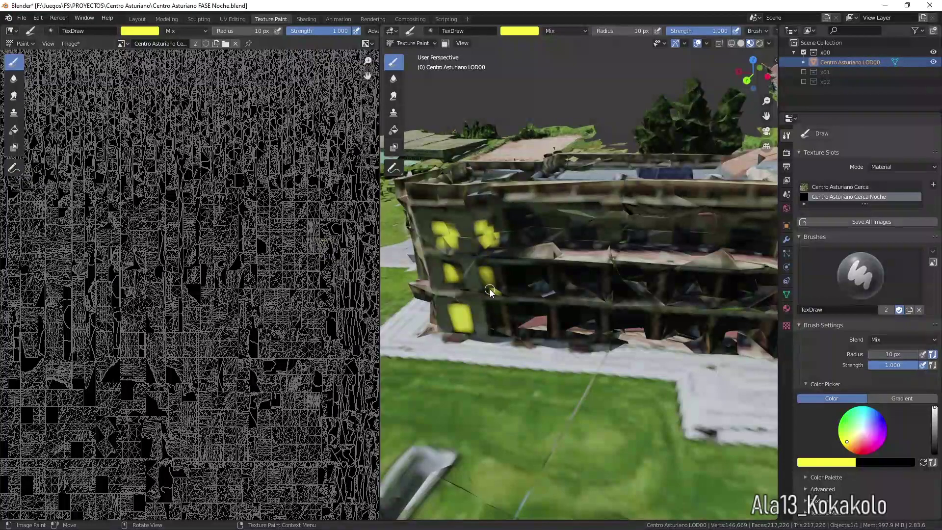
{"action": "left_click_drag", "start_coordinate": [494, 313], "coordinate": [499, 334]}
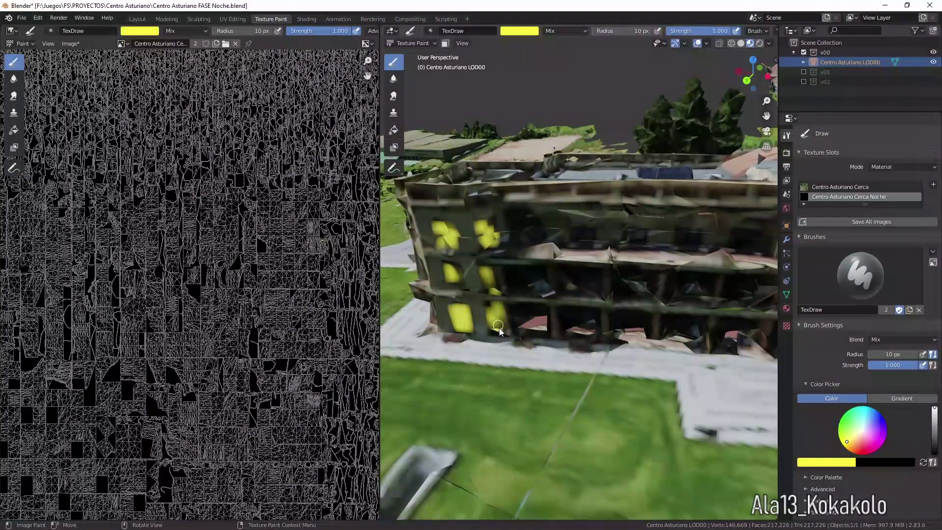
{"action": "mouse_move", "coordinate": [515, 276]}
{"action": "left_mouse_down"}
{"action": "mouse_move", "coordinate": [539, 273]}
{"action": "mouse_move", "coordinate": [540, 290]}
{"action": "mouse_move", "coordinate": [506, 284]}
{"action": "mouse_move", "coordinate": [522, 265]}
{"action": "left_mouse_up"}
{"action": "mouse_move", "coordinate": [517, 219]}
{"action": "left_mouse_down"}
{"action": "mouse_move", "coordinate": [515, 253]}
{"action": "mouse_move", "coordinate": [525, 206]}
{"action": "mouse_move", "coordinate": [535, 245]}
{"action": "mouse_move", "coordinate": [513, 217]}
{"action": "left_mouse_up"}
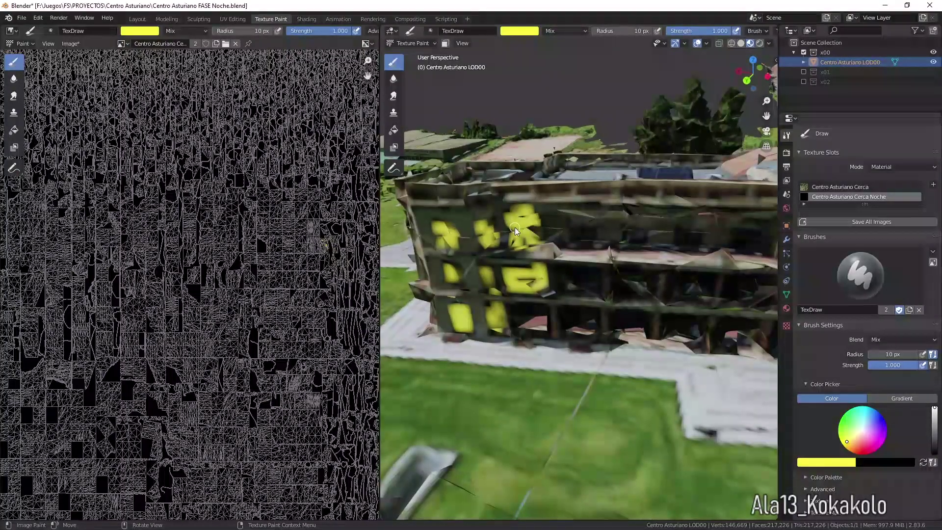
{"action": "mouse_move", "coordinate": [517, 312]}
{"action": "left_mouse_down"}
{"action": "mouse_move", "coordinate": [540, 313]}
{"action": "mouse_move", "coordinate": [542, 333]}
{"action": "mouse_move", "coordinate": [525, 334]}
{"action": "mouse_move", "coordinate": [528, 316]}
{"action": "mouse_move", "coordinate": [585, 313]}
{"action": "mouse_move", "coordinate": [593, 342]}
{"action": "mouse_move", "coordinate": [574, 327]}
{"action": "mouse_move", "coordinate": [569, 334]}
{"action": "mouse_move", "coordinate": [575, 296]}
{"action": "mouse_move", "coordinate": [564, 275]}
{"action": "mouse_move", "coordinate": [603, 278]}
{"action": "mouse_move", "coordinate": [564, 295]}
{"action": "mouse_move", "coordinate": [574, 280]}
{"action": "mouse_move", "coordinate": [562, 272]}
{"action": "mouse_move", "coordinate": [606, 273]}
{"action": "mouse_move", "coordinate": [604, 301]}
{"action": "left_mouse_up"}
{"action": "mouse_move", "coordinate": [564, 228]}
{"action": "left_mouse_down"}
{"action": "mouse_move", "coordinate": [581, 231]}
{"action": "mouse_move", "coordinate": [588, 248]}
{"action": "mouse_move", "coordinate": [577, 245]}
{"action": "mouse_move", "coordinate": [578, 232]}
{"action": "mouse_move", "coordinate": [571, 238]}
{"action": "mouse_move", "coordinate": [644, 236]}
{"action": "left_mouse_up"}
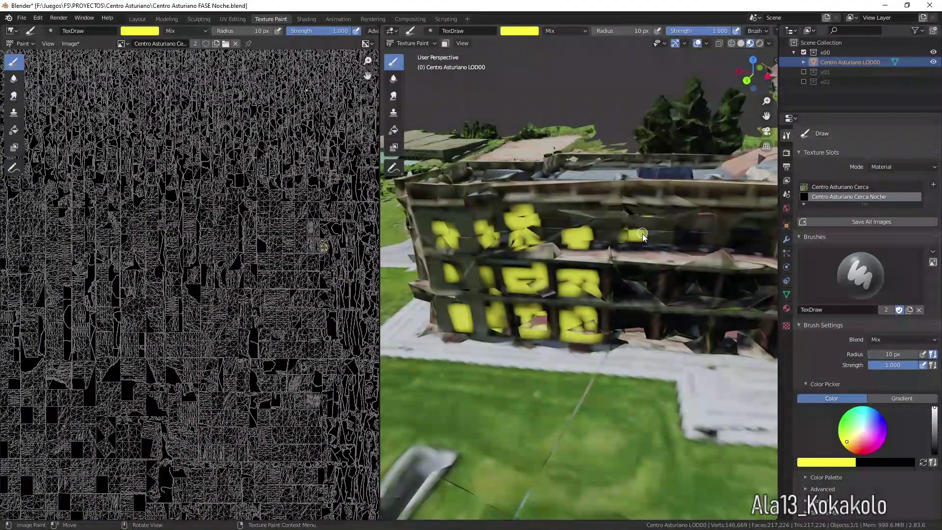
{"action": "mouse_move", "coordinate": [622, 273]}
{"action": "left_mouse_down"}
{"action": "mouse_move", "coordinate": [647, 274]}
{"action": "mouse_move", "coordinate": [653, 295]}
{"action": "mouse_move", "coordinate": [622, 283]}
{"action": "mouse_move", "coordinate": [645, 295]}
{"action": "mouse_move", "coordinate": [613, 321]}
{"action": "mouse_move", "coordinate": [633, 316]}
{"action": "mouse_move", "coordinate": [644, 331]}
{"action": "mouse_move", "coordinate": [623, 327]}
{"action": "mouse_move", "coordinate": [619, 318]}
{"action": "mouse_move", "coordinate": [648, 326]}
{"action": "mouse_move", "coordinate": [626, 333]}
{"action": "mouse_move", "coordinate": [645, 334]}
{"action": "left_mouse_up"}
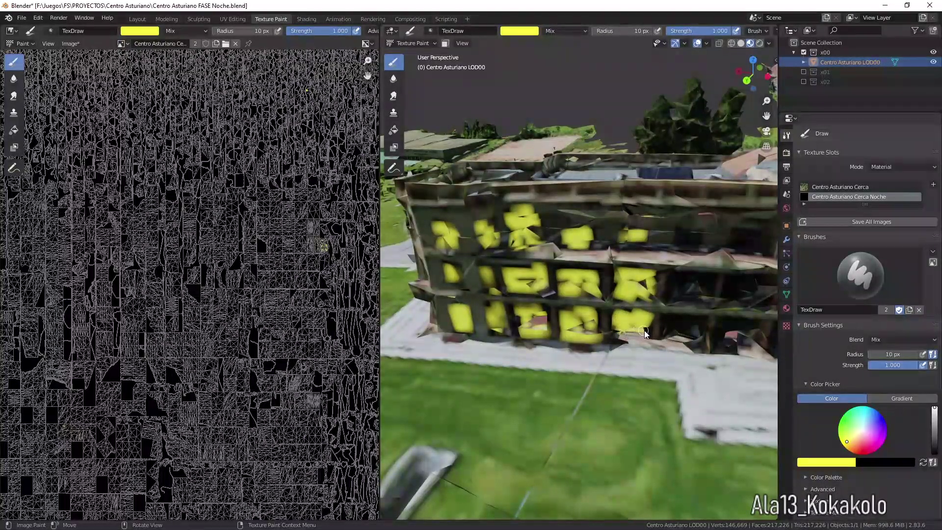
Tilt up and paint the remaining lower, middle, upper and upper-right windows yellow.
{"action": "left_click_drag", "start_coordinate": [753, 74], "coordinate": [750, 103]}
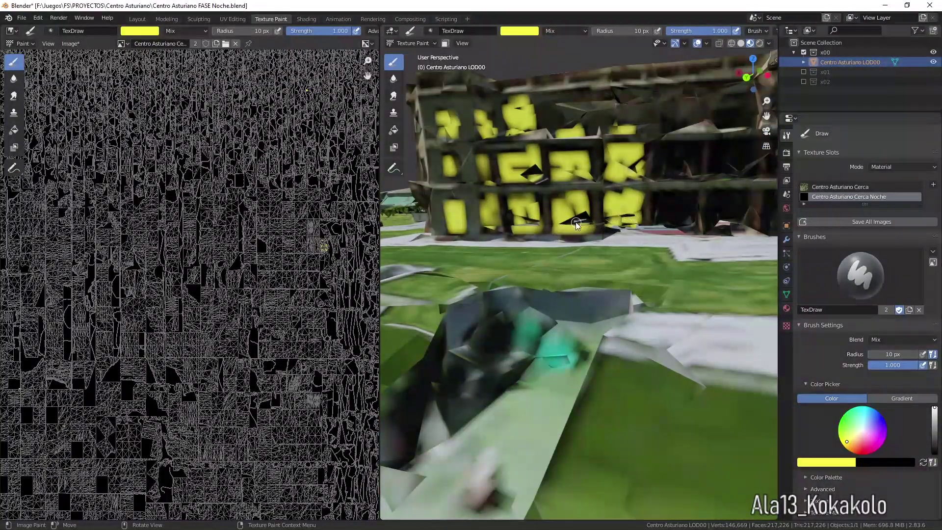
{"action": "mouse_move", "coordinate": [577, 225]}
{"action": "left_mouse_down"}
{"action": "mouse_move", "coordinate": [584, 220]}
{"action": "mouse_move", "coordinate": [567, 227]}
{"action": "left_mouse_up"}
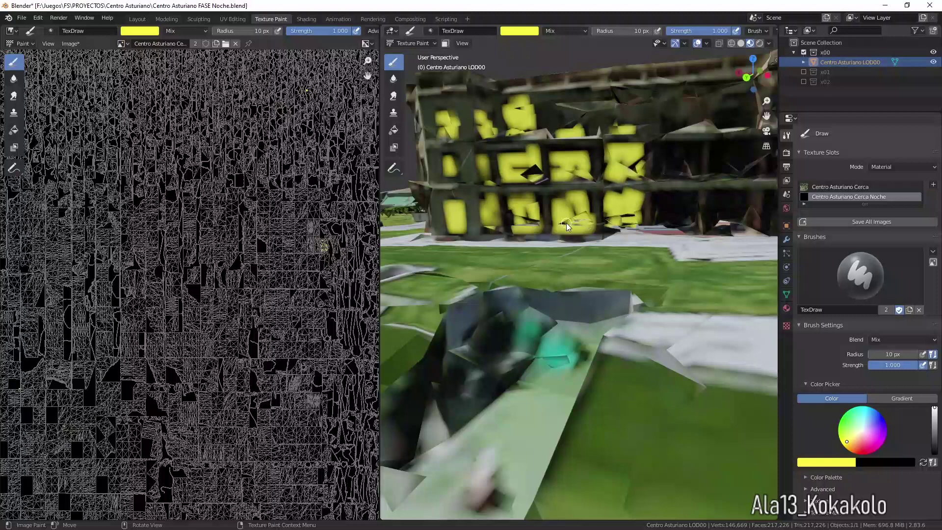
{"action": "mouse_move", "coordinate": [542, 186]}
{"action": "left_mouse_down"}
{"action": "mouse_move", "coordinate": [520, 172]}
{"action": "mouse_move", "coordinate": [537, 169]}
{"action": "left_mouse_up"}
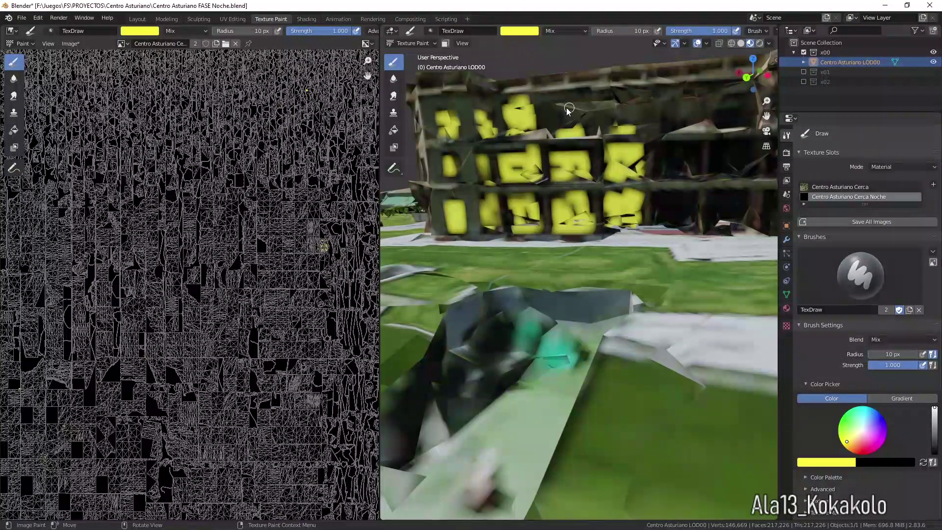
{"action": "mouse_move", "coordinate": [562, 116]}
{"action": "left_mouse_down"}
{"action": "mouse_move", "coordinate": [559, 130]}
{"action": "mouse_move", "coordinate": [576, 121]}
{"action": "mouse_move", "coordinate": [614, 130]}
{"action": "mouse_move", "coordinate": [630, 122]}
{"action": "mouse_move", "coordinate": [628, 106]}
{"action": "mouse_move", "coordinate": [638, 128]}
{"action": "left_mouse_up"}
{"action": "mouse_move", "coordinate": [672, 156]}
{"action": "left_mouse_down"}
{"action": "mouse_move", "coordinate": [667, 149]}
{"action": "mouse_move", "coordinate": [699, 153]}
{"action": "mouse_move", "coordinate": [697, 171]}
{"action": "left_mouse_up"}
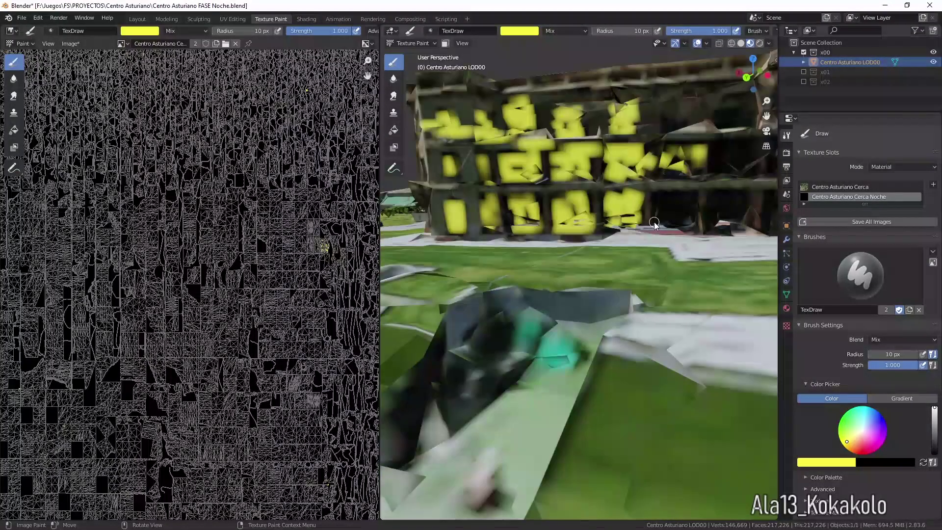
{"action": "scroll", "coordinate": [655, 224], "scroll_direction": "down", "scroll_amount": 3}
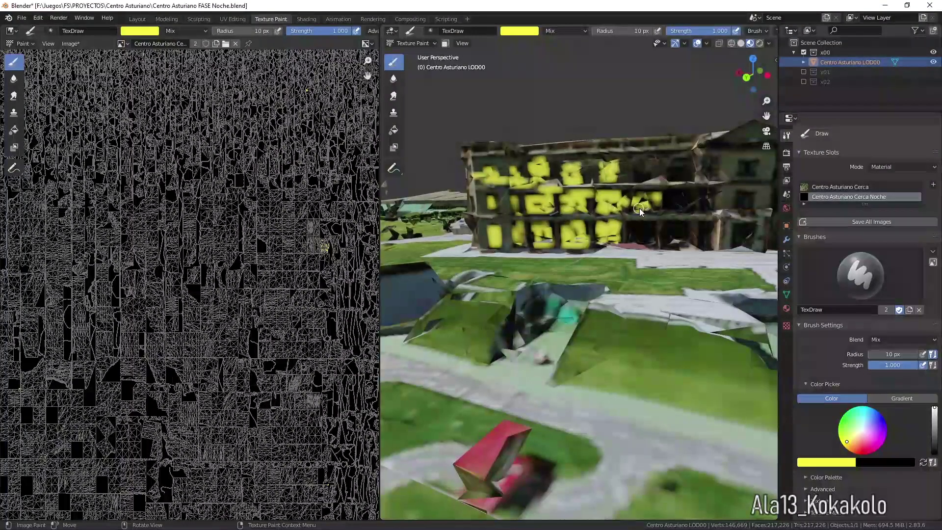
{"action": "left_click_drag", "start_coordinate": [640, 169], "coordinate": [646, 181]}
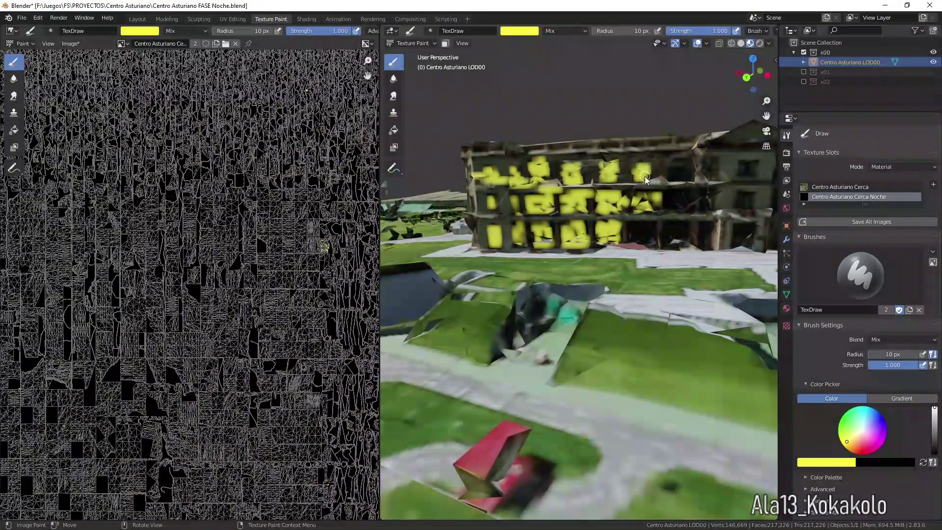
{"action": "mouse_move", "coordinate": [636, 226]}
{"action": "left_mouse_down"}
{"action": "mouse_move", "coordinate": [649, 231]}
{"action": "mouse_move", "coordinate": [640, 235]}
{"action": "mouse_move", "coordinate": [682, 229]}
{"action": "mouse_move", "coordinate": [686, 240]}
{"action": "mouse_move", "coordinate": [677, 245]}
{"action": "mouse_move", "coordinate": [667, 226]}
{"action": "mouse_move", "coordinate": [672, 238]}
{"action": "left_mouse_up"}
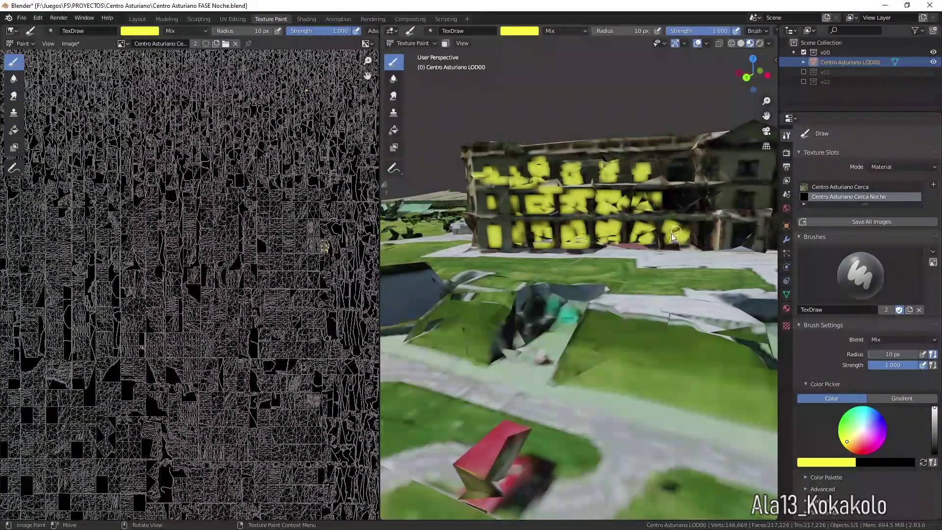
Zoom and pan the Image Editor to the yellow-painted island of the night texture.
{"action": "scroll", "coordinate": [334, 252], "scroll_direction": "up", "scroll_amount": 3}
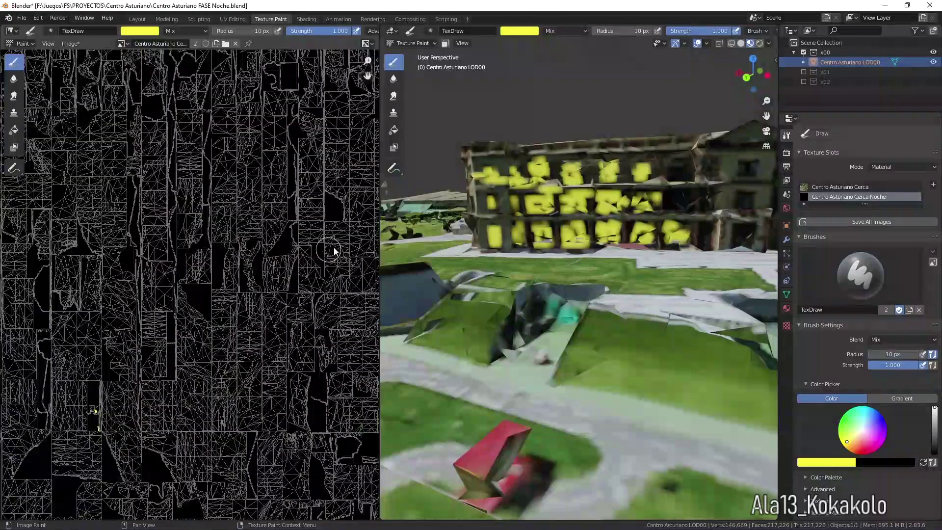
{"action": "scroll", "coordinate": [330, 248], "scroll_direction": "down", "scroll_amount": 1}
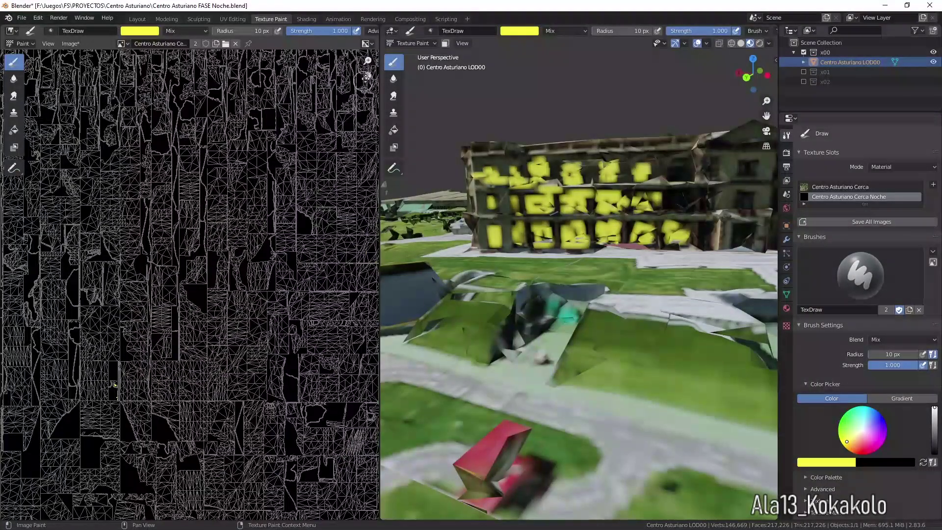
{"action": "left_click_drag", "start_coordinate": [367, 76], "coordinate": [369, 260]}
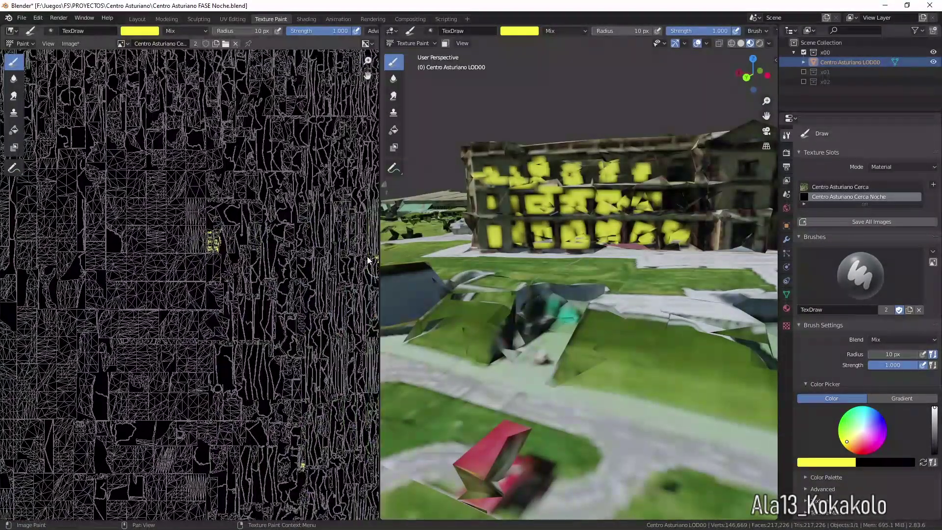
{"action": "scroll", "coordinate": [231, 216], "scroll_direction": "up", "scroll_amount": 2}
{"action": "scroll", "coordinate": [251, 196], "scroll_direction": "up", "scroll_amount": 2}
{"action": "scroll", "coordinate": [263, 189], "scroll_direction": "up", "scroll_amount": 2}
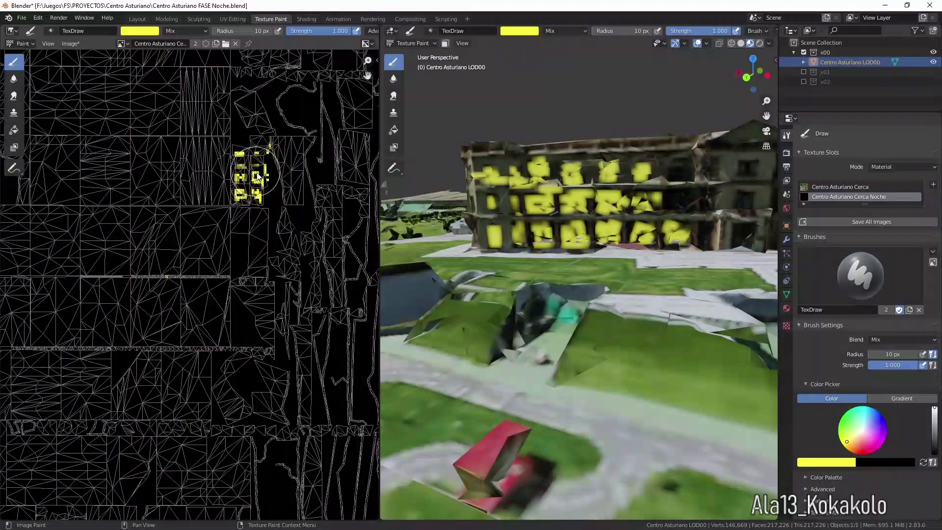
{"action": "scroll", "coordinate": [258, 177], "scroll_direction": "down", "scroll_amount": 4}
{"action": "scroll", "coordinate": [260, 179], "scroll_direction": "down", "scroll_amount": 2}
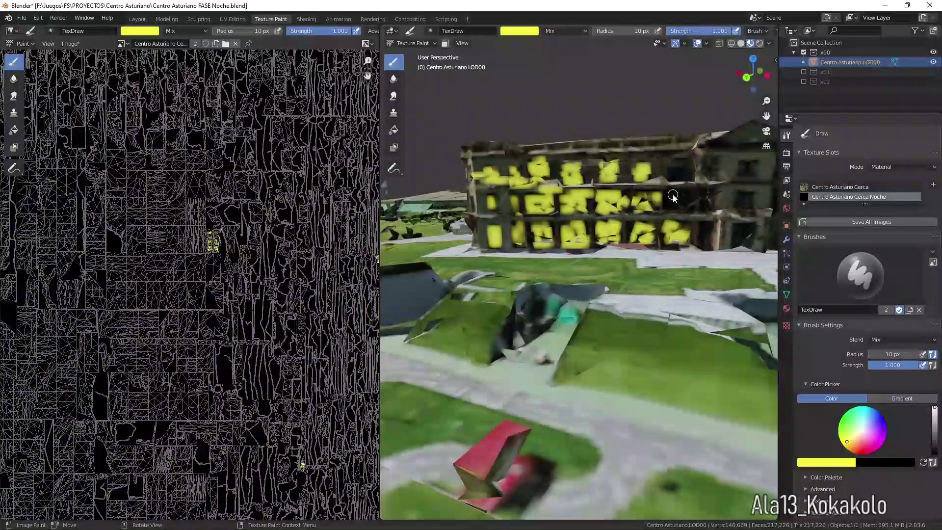
Paint more facade windows yellow with TexDraw, orbiting around the building between strokes.
{"action": "left_click_drag", "start_coordinate": [673, 198], "coordinate": [686, 198]}
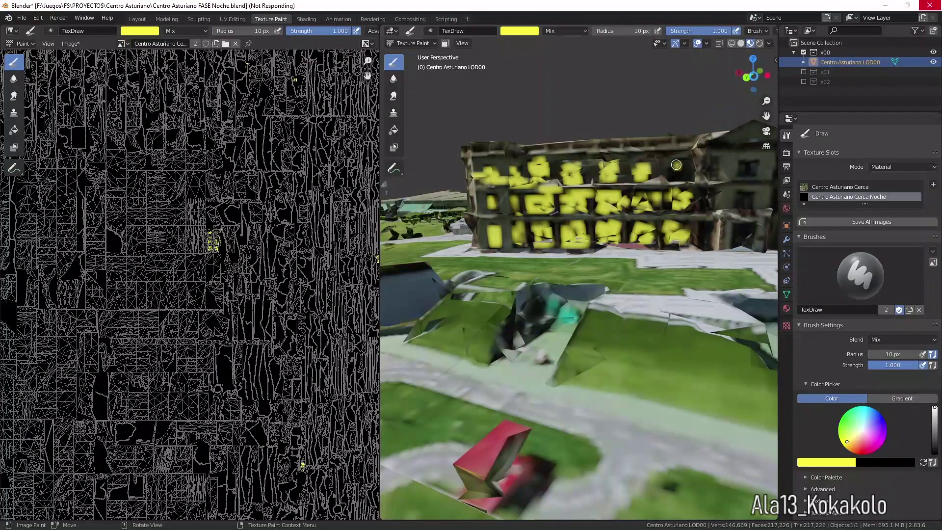
{"action": "mouse_move", "coordinate": [676, 165]}
{"action": "middle_mouse_down"}
{"action": "mouse_move", "coordinate": [638, 206]}
{"action": "mouse_move", "coordinate": [687, 212]}
{"action": "middle_mouse_up"}
{"action": "scroll", "coordinate": [660, 208], "scroll_direction": "up", "scroll_amount": 3}
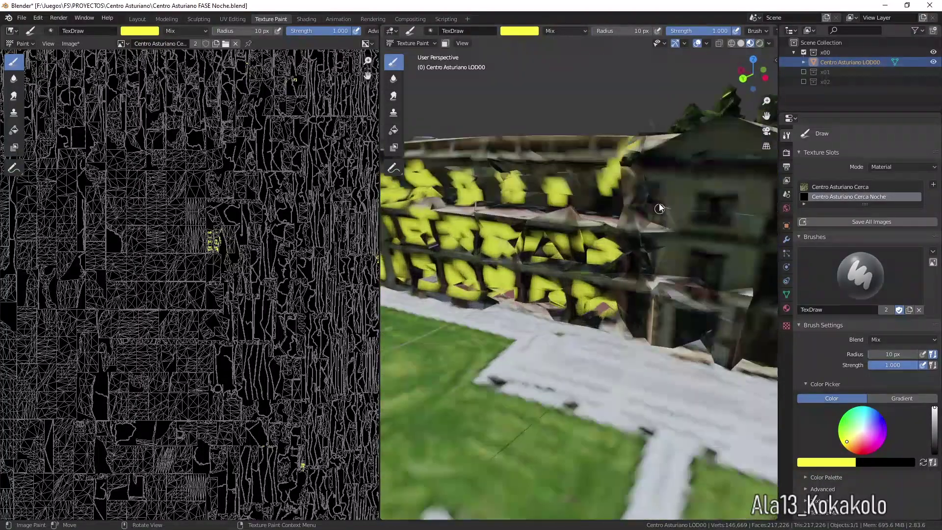
{"action": "left_click_drag", "start_coordinate": [748, 73], "coordinate": [697, 219]}
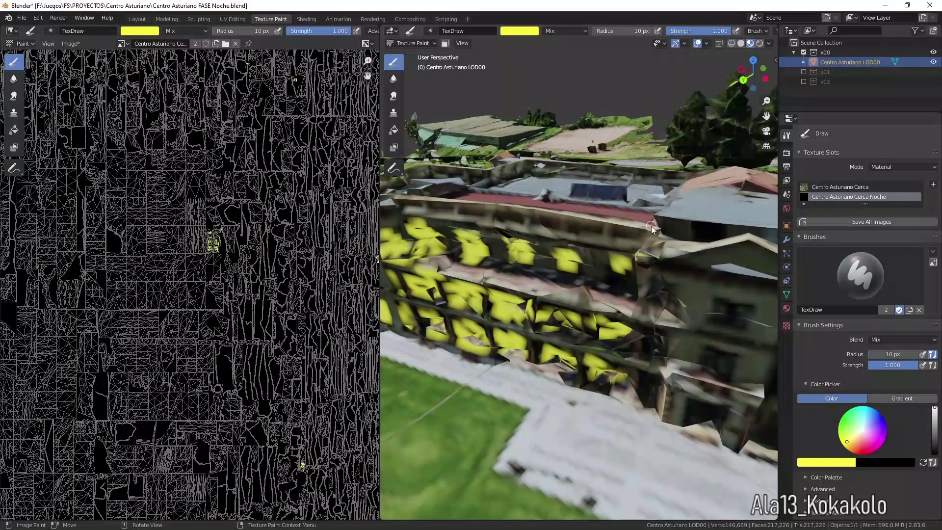
{"action": "left_click_drag", "start_coordinate": [746, 93], "coordinate": [747, 75]}
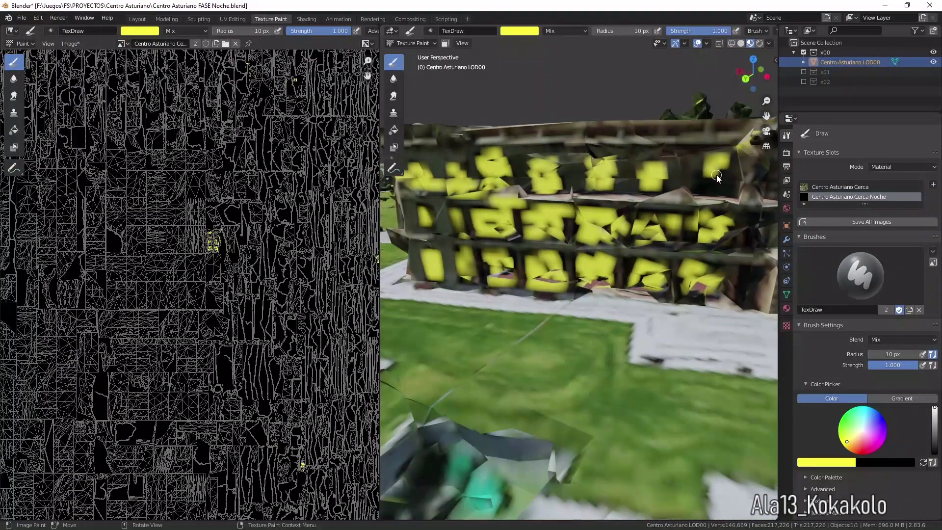
{"action": "left_click_drag", "start_coordinate": [715, 175], "coordinate": [714, 187]}
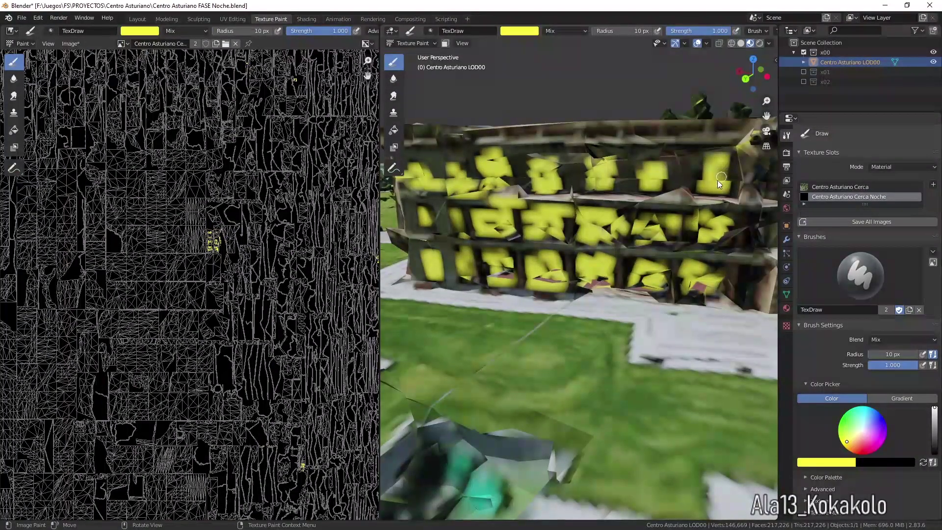
{"action": "mouse_move", "coordinate": [753, 73]}
{"action": "left_mouse_down"}
{"action": "mouse_move", "coordinate": [736, 86]}
{"action": "mouse_move", "coordinate": [686, 240]}
{"action": "left_mouse_up"}
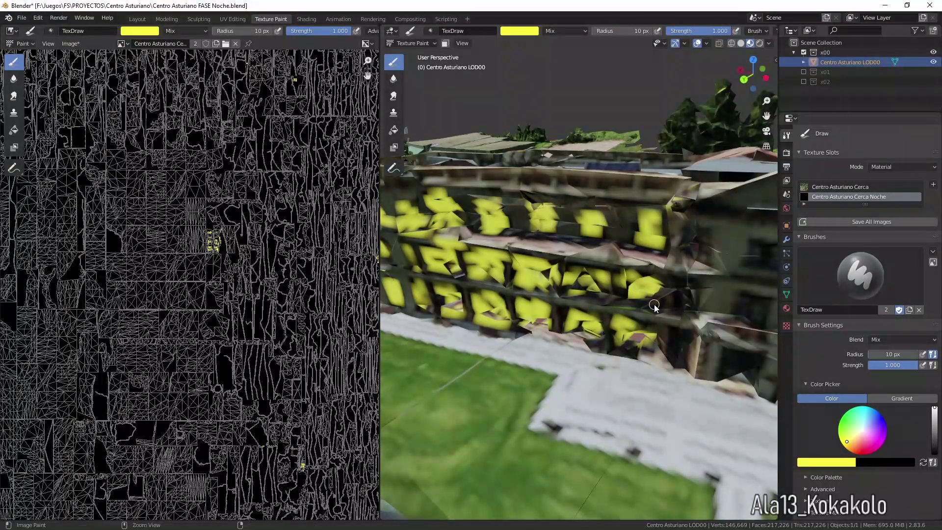
Paint the right-hand and lower-right facade windows yellow.
{"action": "scroll", "coordinate": [647, 310], "scroll_direction": "down", "scroll_amount": 5}
{"action": "scroll", "coordinate": [638, 304], "scroll_direction": "down", "scroll_amount": 2}
{"action": "scroll", "coordinate": [633, 302], "scroll_direction": "down", "scroll_amount": 2}
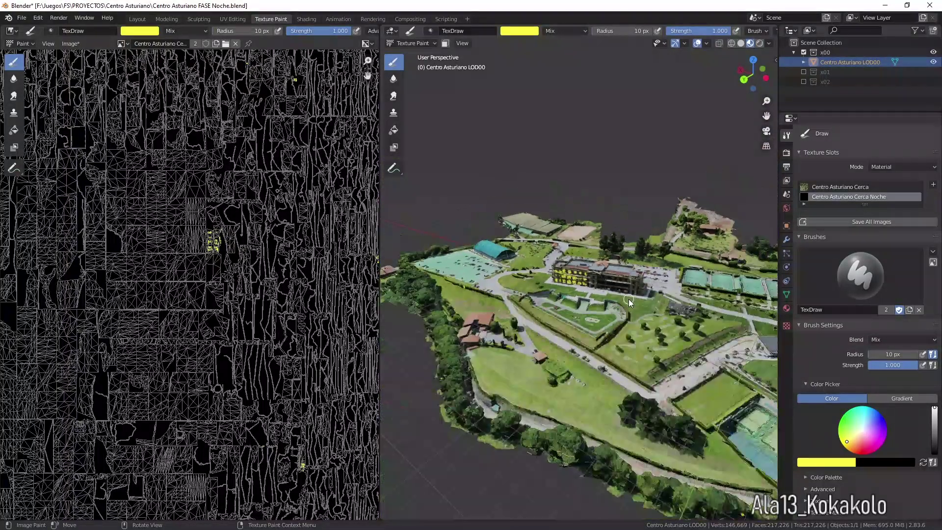
{"action": "scroll", "coordinate": [629, 301], "scroll_direction": "up", "scroll_amount": 3}
{"action": "scroll", "coordinate": [628, 300], "scroll_direction": "up", "scroll_amount": 3}
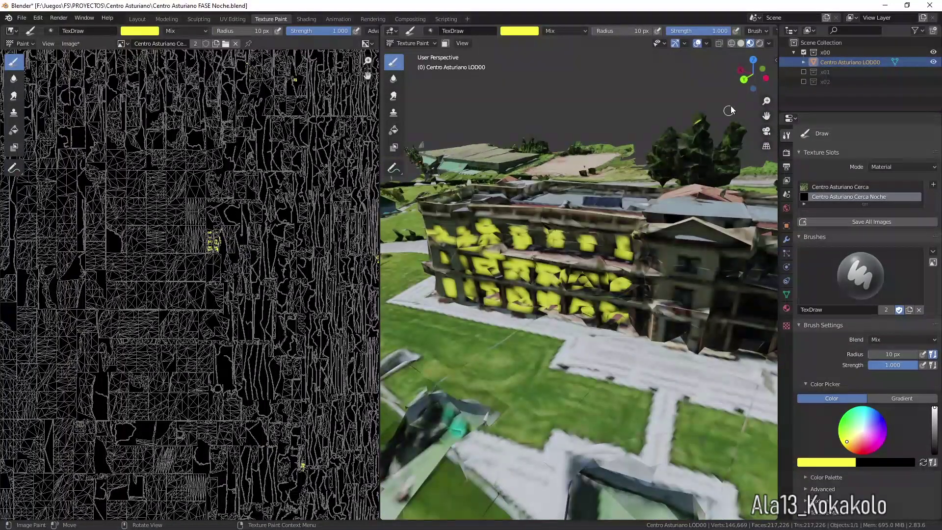
{"action": "left_click_drag", "start_coordinate": [683, 266], "coordinate": [690, 269]}
{"action": "mouse_move", "coordinate": [667, 335]}
{"action": "left_mouse_down"}
{"action": "mouse_move", "coordinate": [683, 329]}
{"action": "mouse_move", "coordinate": [676, 342]}
{"action": "left_mouse_up"}
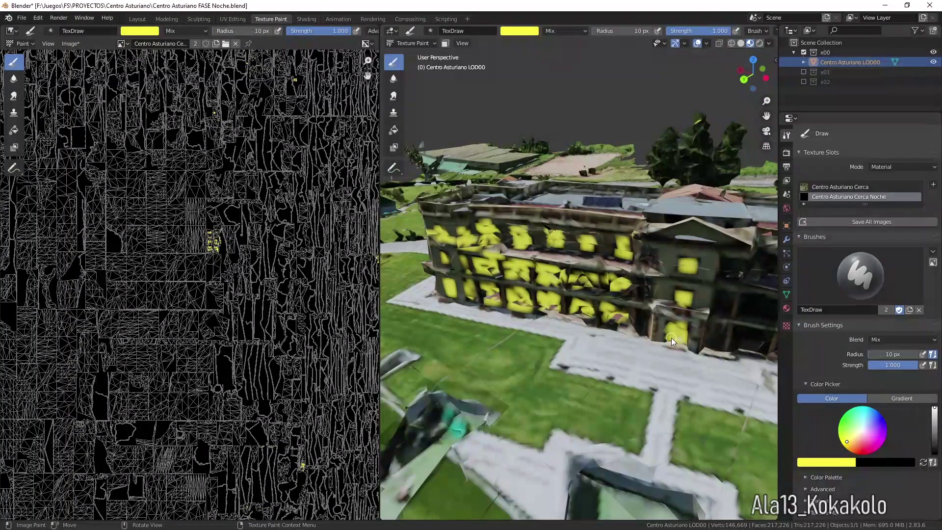
{"action": "scroll", "coordinate": [707, 299], "scroll_direction": "down", "scroll_amount": 4}
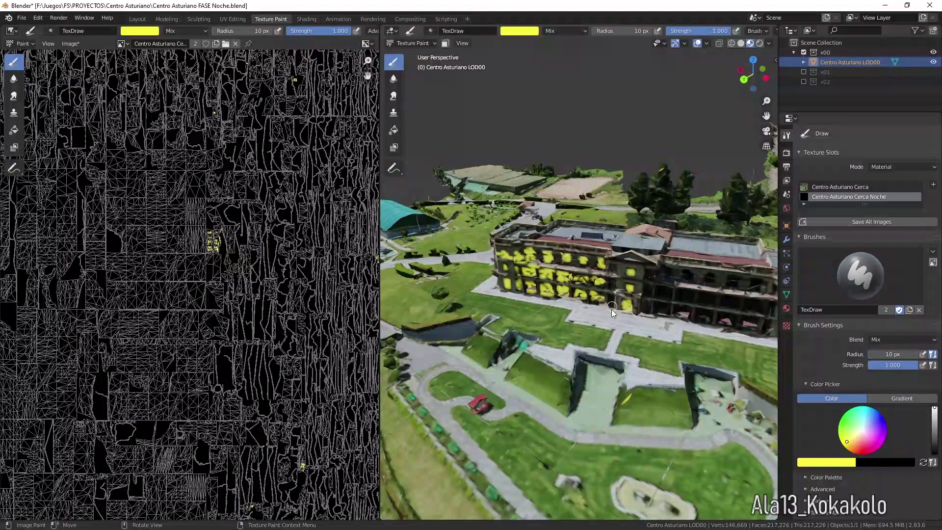
Orbit and zoom around the building, from a back view to high and low facade views.
{"action": "left_click_drag", "start_coordinate": [755, 75], "coordinate": [546, 251]}
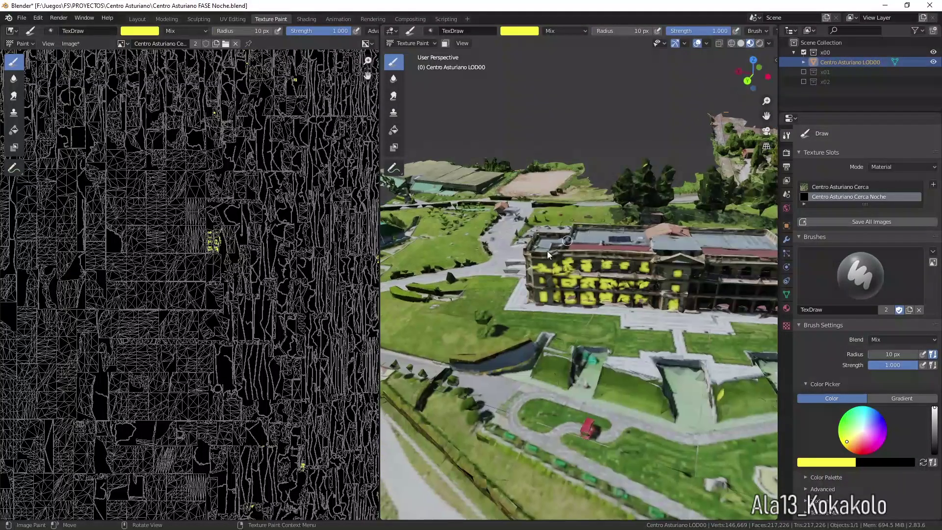
{"action": "middle_click_drag", "start_coordinate": [547, 251], "coordinate": [483, 255], "text": "ctrl"}
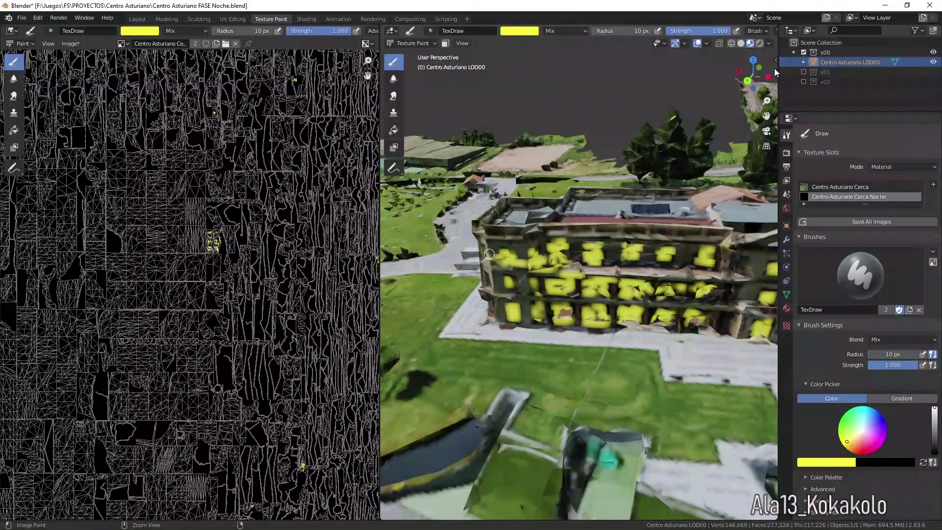
{"action": "left_click", "coordinate": [748, 76]}
{"action": "left_click_drag", "start_coordinate": [747, 73], "coordinate": [551, 254]}
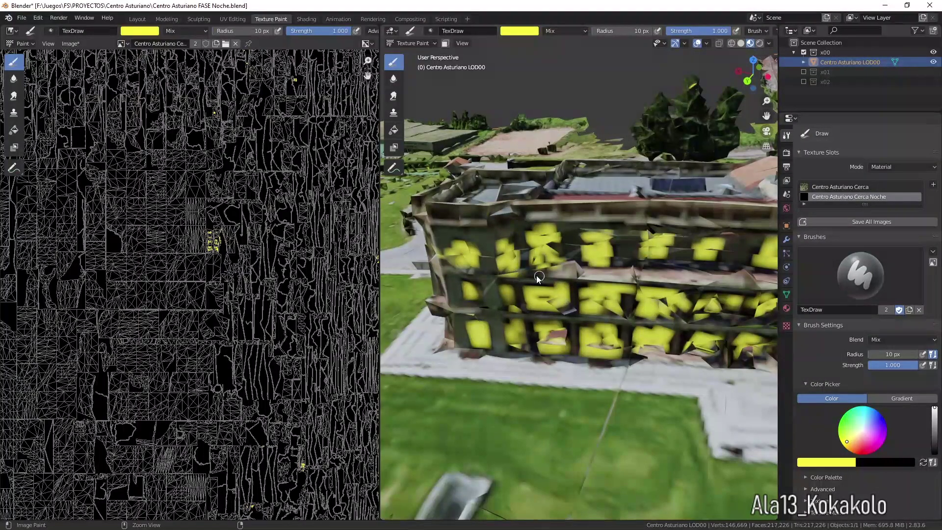
{"action": "left_click_drag", "start_coordinate": [747, 66], "coordinate": [748, 113]}
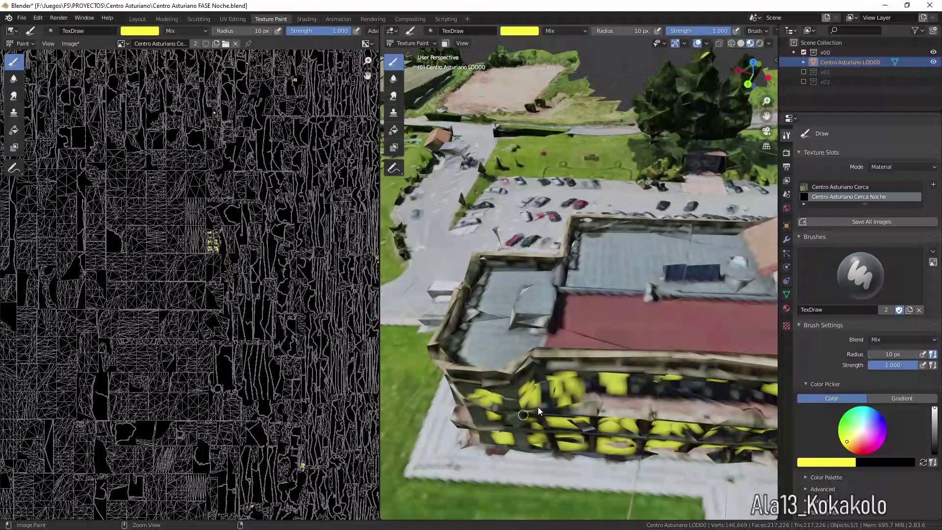
{"action": "left_click_drag", "start_coordinate": [749, 71], "coordinate": [751, 161]}
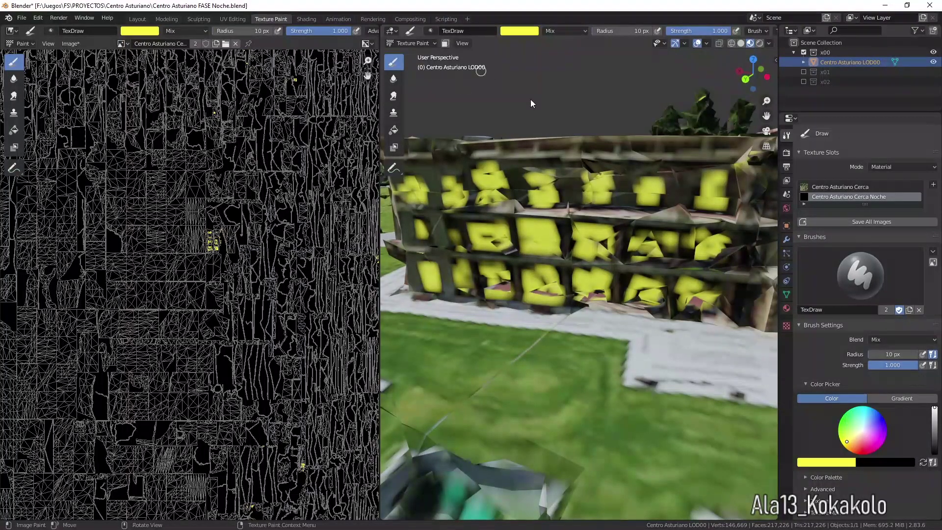
Set the paint brush radius to 5 px.
{"action": "left_click", "coordinate": [644, 31]}
{"action": "type", "text": "5"}
{"action": "key", "text": "Return"}
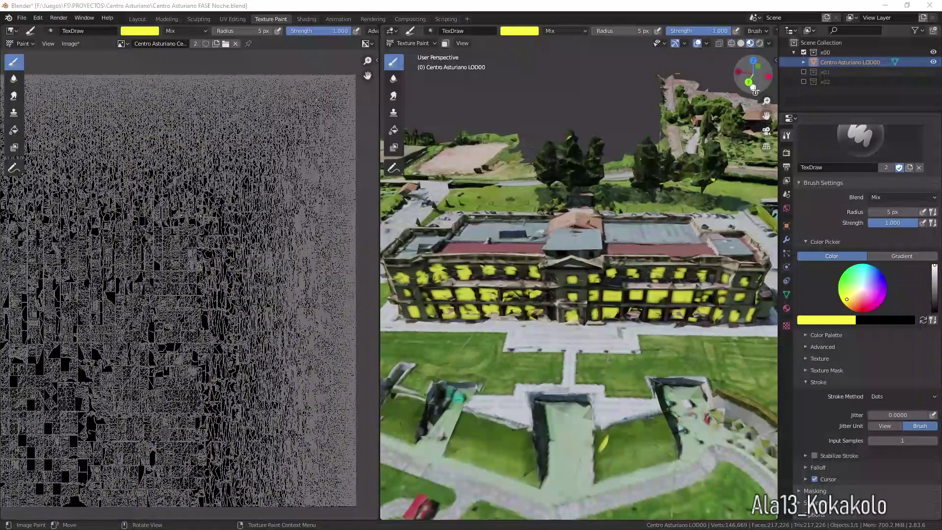
Orbit to check the painted facade, then return to the Layout workspace.
{"action": "mouse_move", "coordinate": [754, 75]}
{"action": "left_mouse_down"}
{"action": "mouse_move", "coordinate": [678, 513]}
{"action": "mouse_move", "coordinate": [719, 459]}
{"action": "left_mouse_up"}
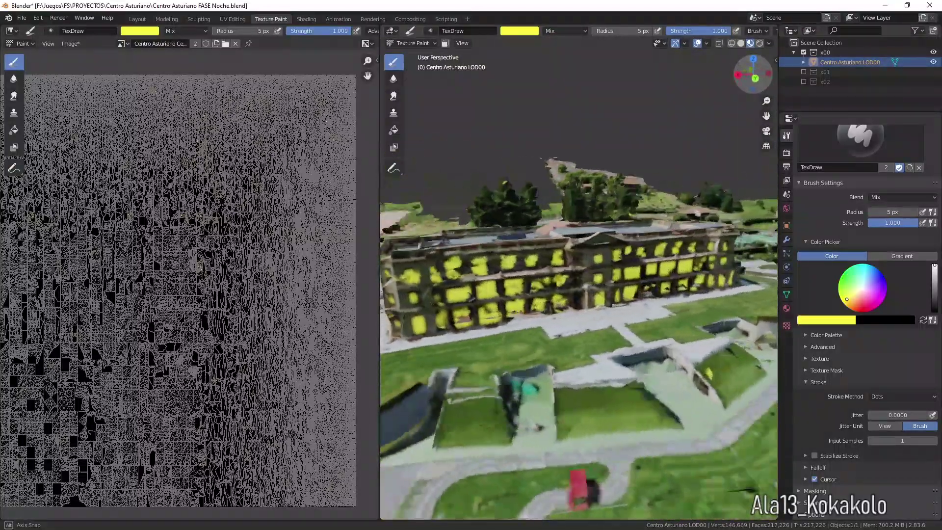
{"action": "left_click_drag", "start_coordinate": [718, 459], "coordinate": [767, 109]}
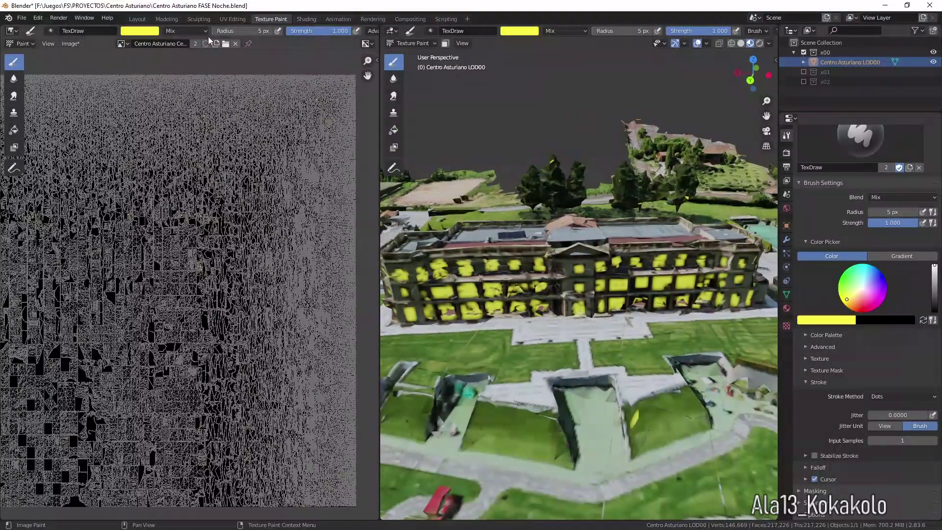
{"action": "left_click", "coordinate": [140, 21]}
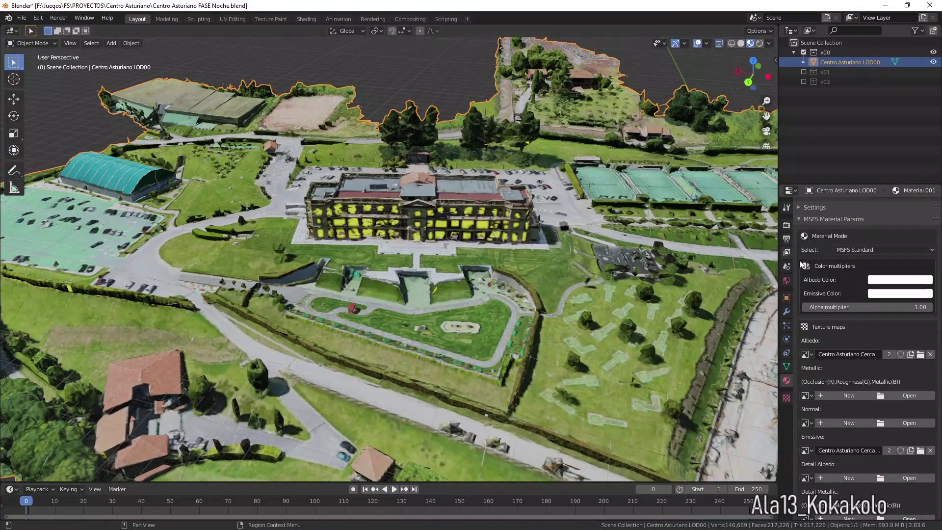
Lower the Emissive Color from white to a V value of 0.300.
{"action": "left_click", "coordinate": [879, 295]}
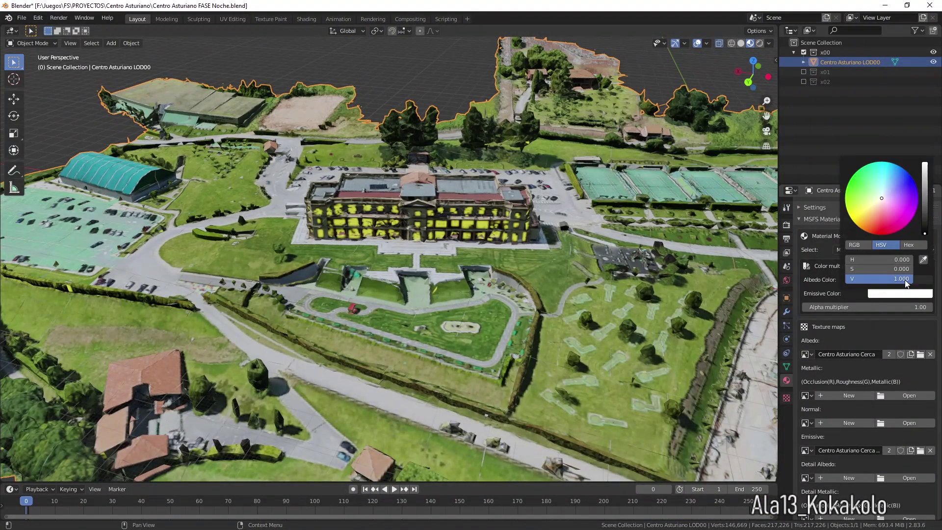
{"action": "left_click_drag", "start_coordinate": [901, 278], "coordinate": [869, 279]}
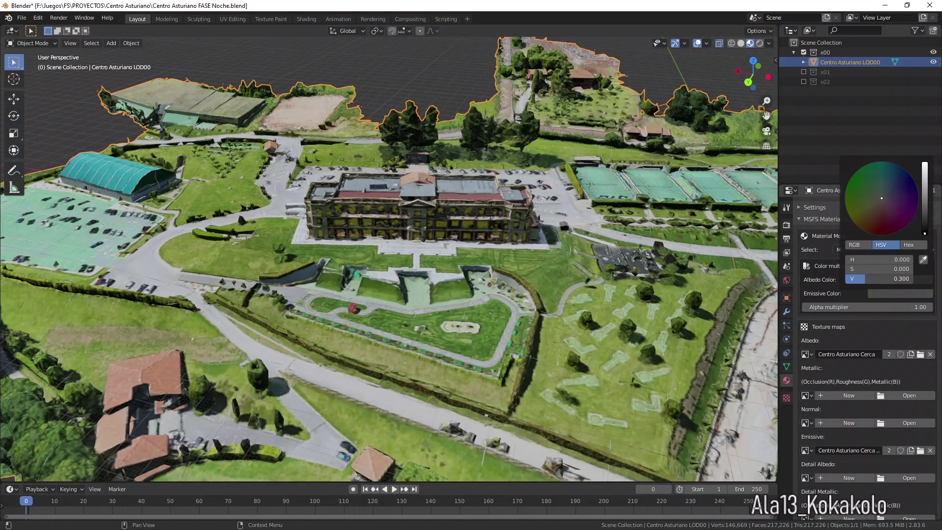
{"action": "left_click_drag", "start_coordinate": [864, 279], "coordinate": [866, 279]}
Switch to Rendered shading and orbit to a low view across the night campus.
{"action": "left_click", "coordinate": [761, 42]}
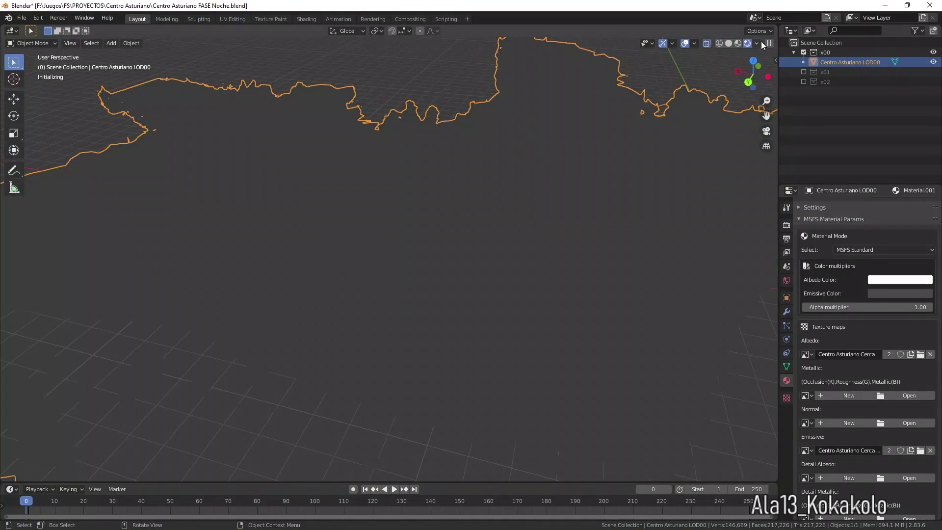
{"action": "scroll", "coordinate": [488, 221], "scroll_direction": "down", "scroll_amount": 4}
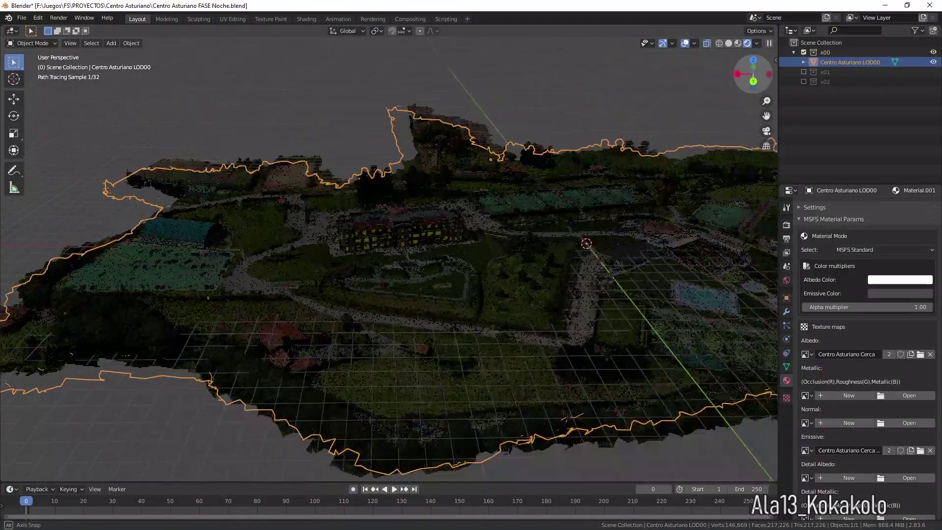
{"action": "left_click_drag", "start_coordinate": [750, 81], "coordinate": [751, 101]}
{"action": "scroll", "coordinate": [405, 234], "scroll_direction": "up", "scroll_amount": 4}
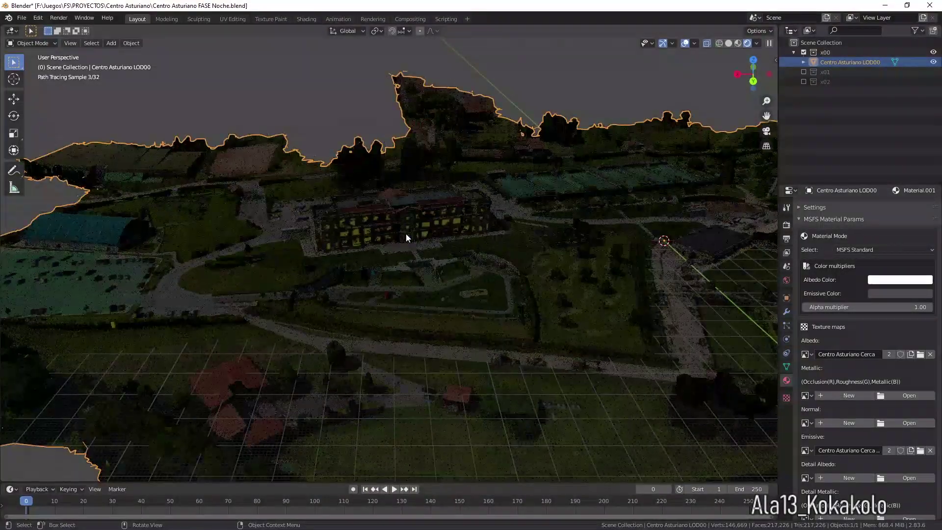
{"action": "scroll", "coordinate": [405, 233], "scroll_direction": "up", "scroll_amount": 2}
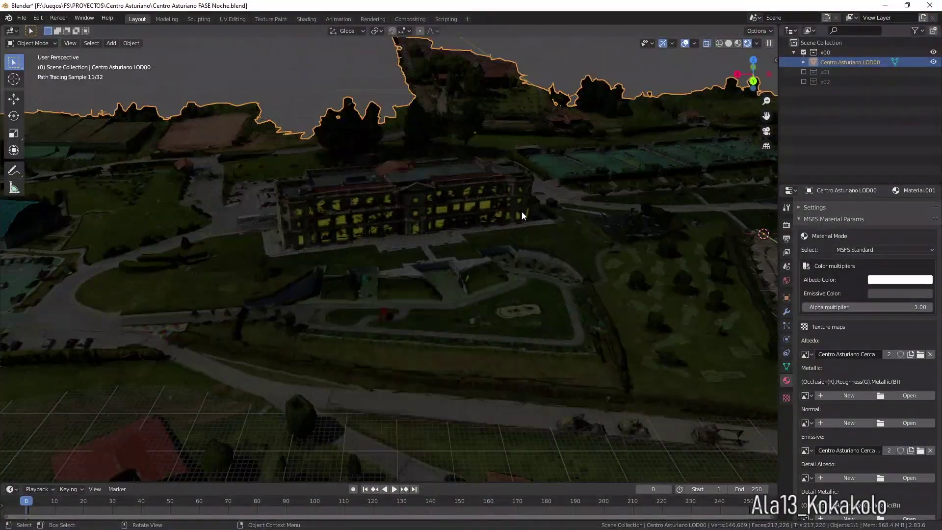
Lower the Emissive Color value further to about 0.17.
{"action": "left_click", "coordinate": [883, 292]}
{"action": "left_click_drag", "start_coordinate": [864, 284], "coordinate": [859, 283]}
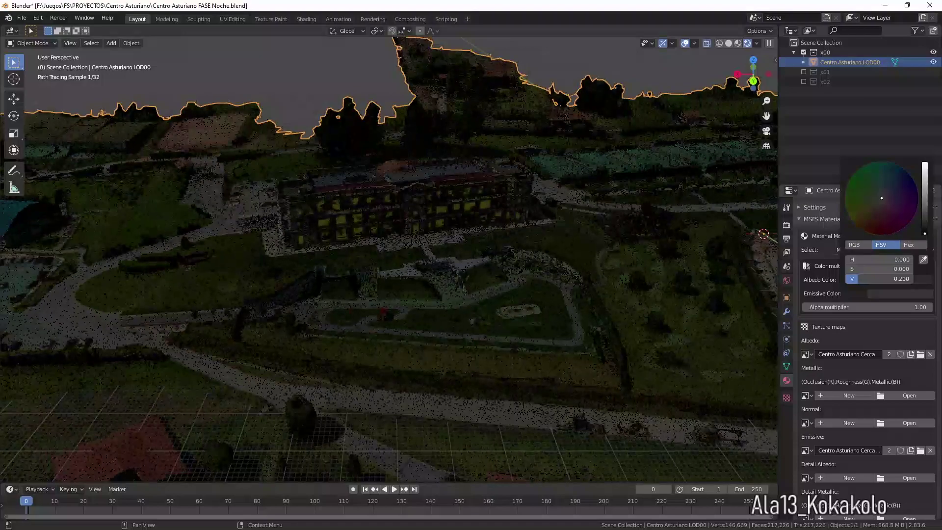
{"action": "left_click_drag", "start_coordinate": [859, 279], "coordinate": [853, 279]}
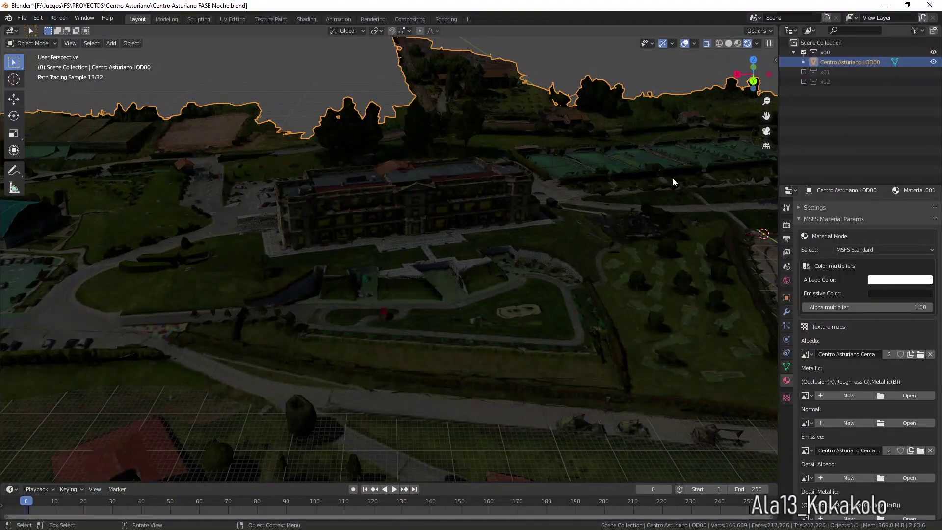
{"action": "scroll", "coordinate": [672, 177], "scroll_direction": "up", "scroll_amount": 1}
{"action": "scroll", "coordinate": [672, 178], "scroll_direction": "down", "scroll_amount": 1}
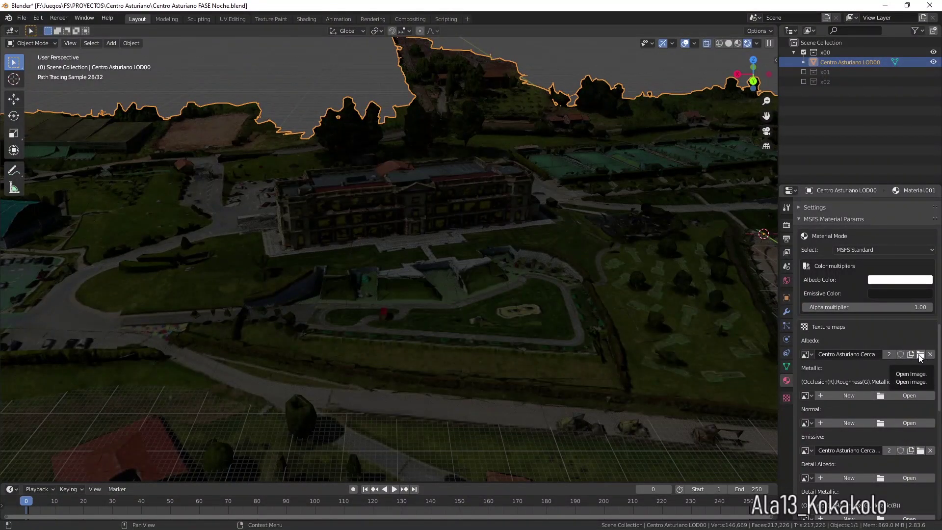
Orbit around the main building and switch back to Material Preview shading.
{"action": "left_click_drag", "start_coordinate": [753, 77], "coordinate": [576, 248]}
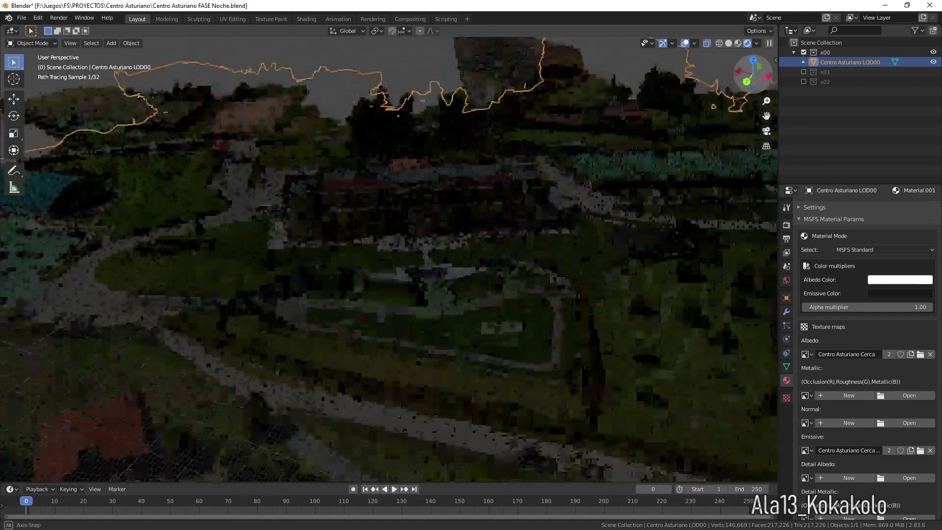
{"action": "scroll", "coordinate": [563, 237], "scroll_direction": "down", "scroll_amount": 2}
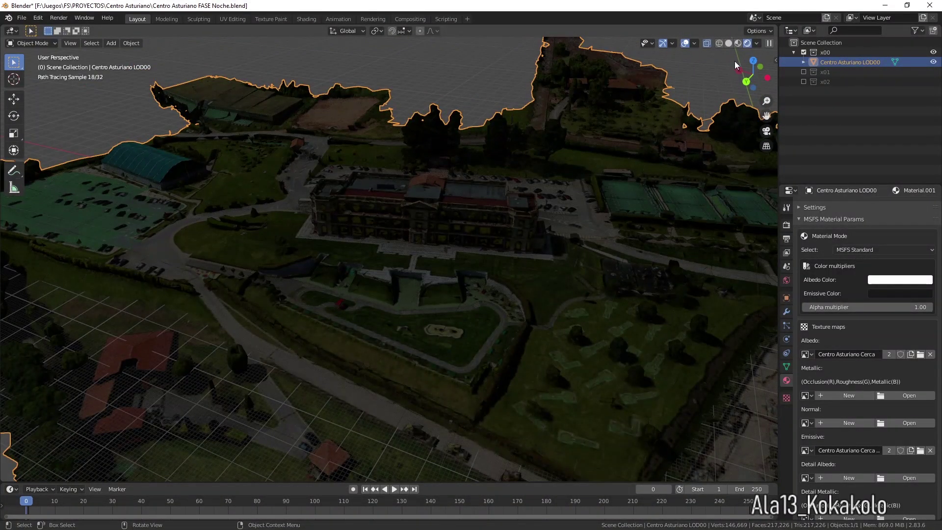
{"action": "left_click", "coordinate": [738, 43]}
{"action": "scroll", "coordinate": [540, 252], "scroll_direction": "up", "scroll_amount": 2}
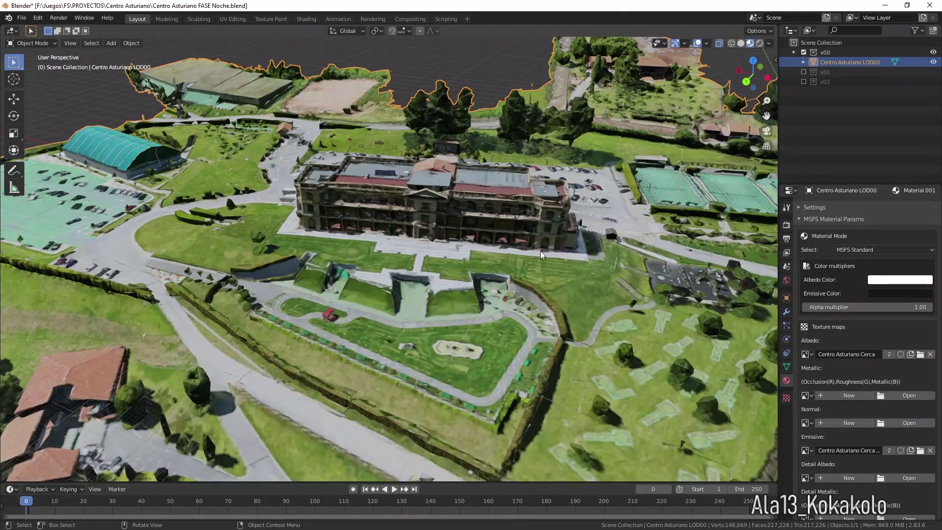
{"action": "scroll", "coordinate": [540, 252], "scroll_direction": "up", "scroll_amount": 3}
{"action": "scroll", "coordinate": [540, 251], "scroll_direction": "down", "scroll_amount": 4}
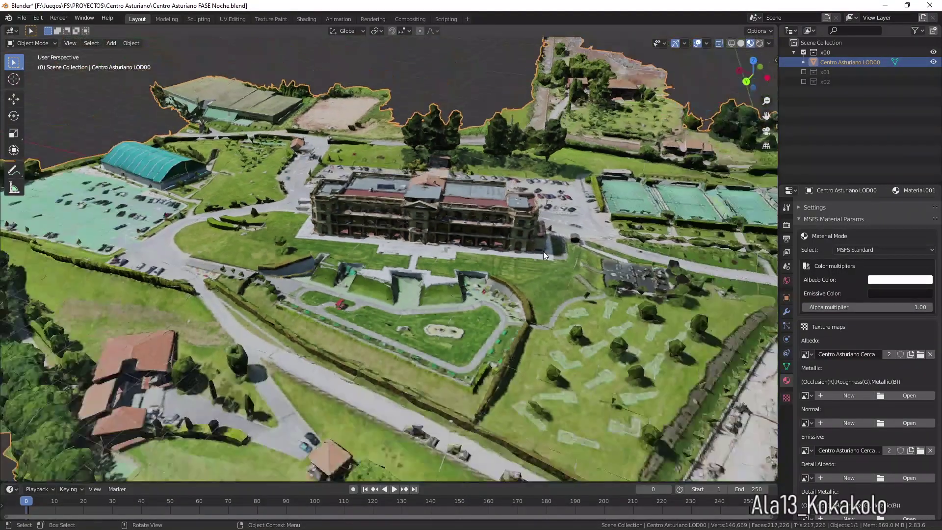
{"action": "scroll", "coordinate": [543, 251], "scroll_direction": "down", "scroll_amount": 2}
{"action": "left_click_drag", "start_coordinate": [742, 93], "coordinate": [731, 96]}
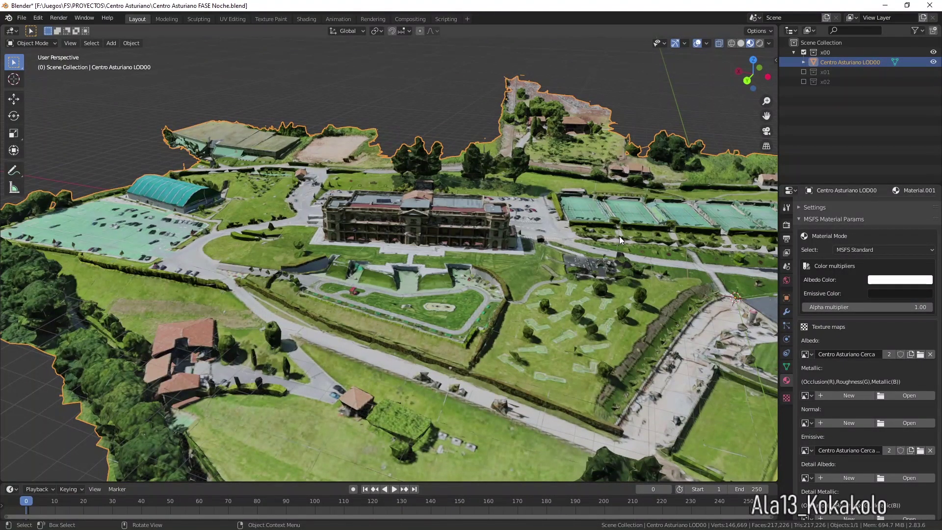
{"action": "key", "text": "shift"}
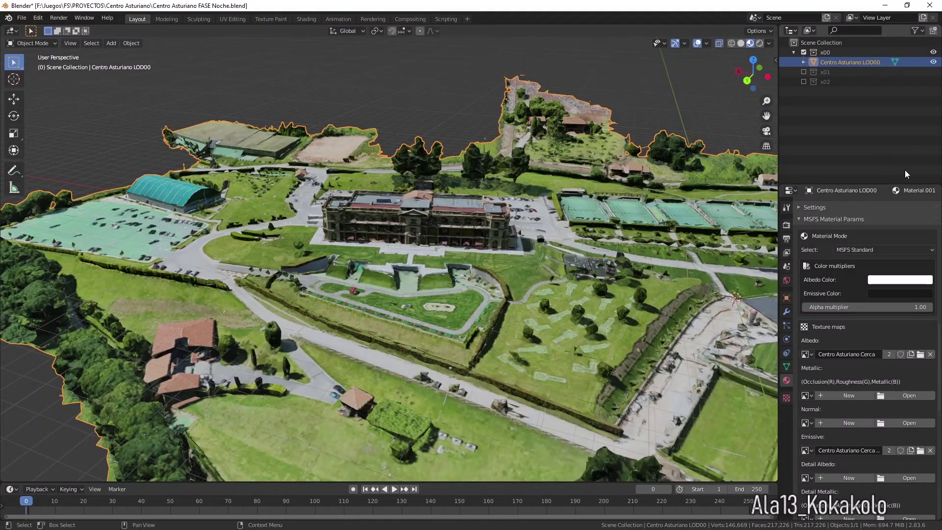
{"action": "scroll", "coordinate": [417, 231], "scroll_direction": "up", "scroll_amount": 2}
{"action": "scroll", "coordinate": [449, 213], "scroll_direction": "up", "scroll_amount": 4}
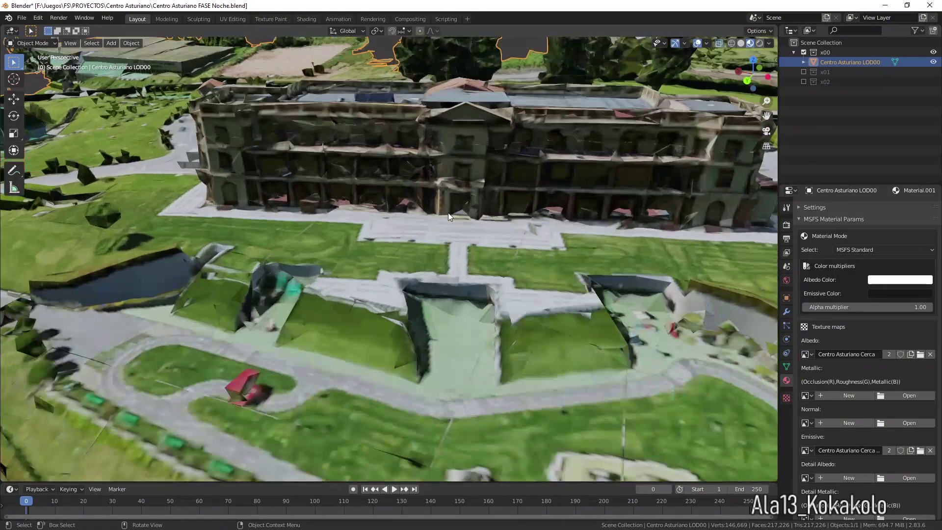
{"action": "scroll", "coordinate": [448, 213], "scroll_direction": "down", "scroll_amount": 3}
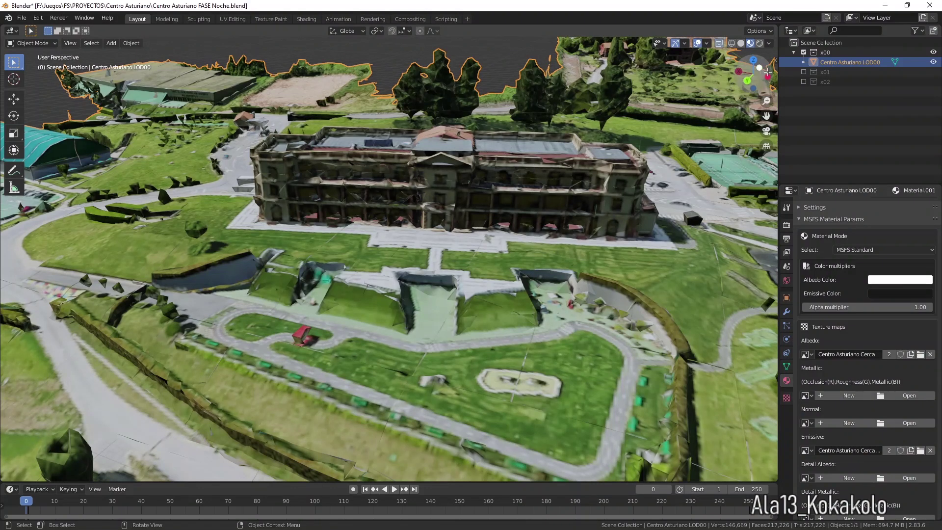
{"action": "left_click", "coordinate": [801, 53]}
Toggle the x00 collection's visibility off and back on.
{"action": "left_click", "coordinate": [802, 53]}
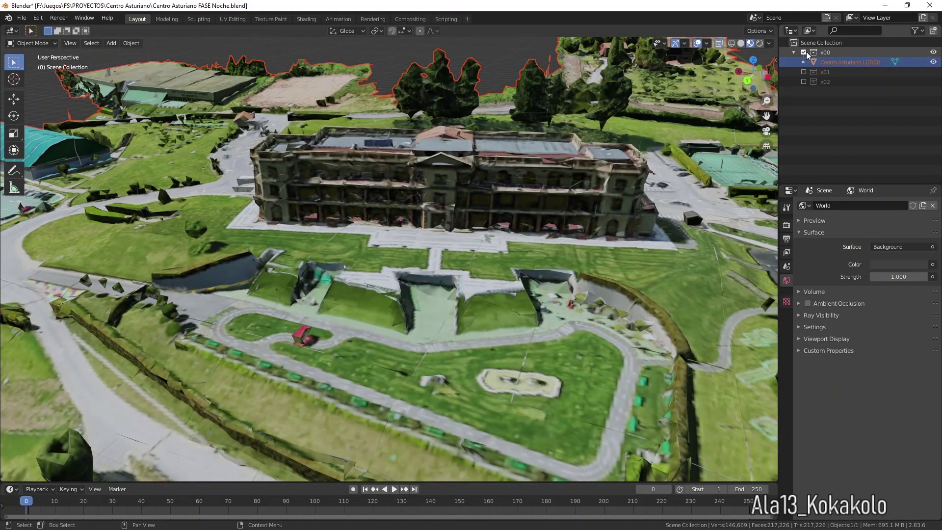
{"action": "left_click", "coordinate": [804, 52]}
{"action": "left_click", "coordinate": [803, 52]}
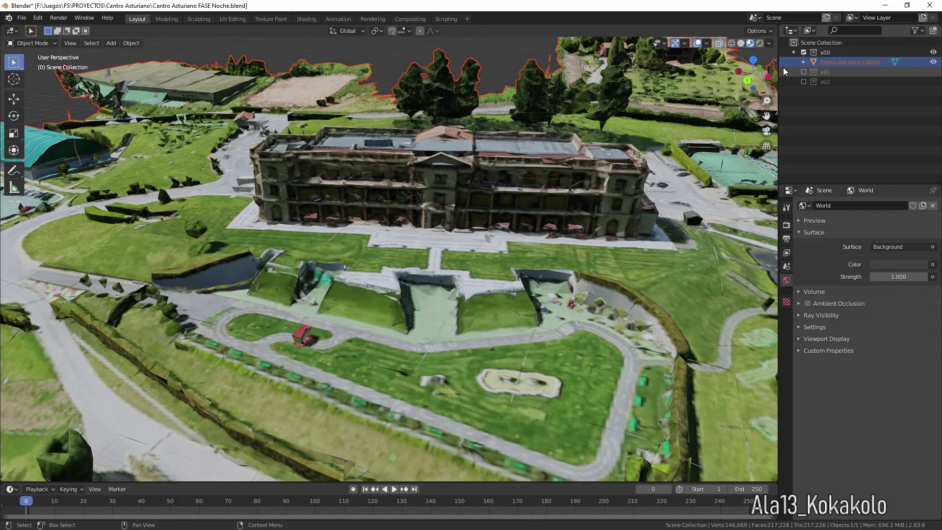
Save Centro Asturiano FASE Noche.blend and split the 3D view into two side-by-side views.
{"action": "double_click", "coordinate": [850, 61]}
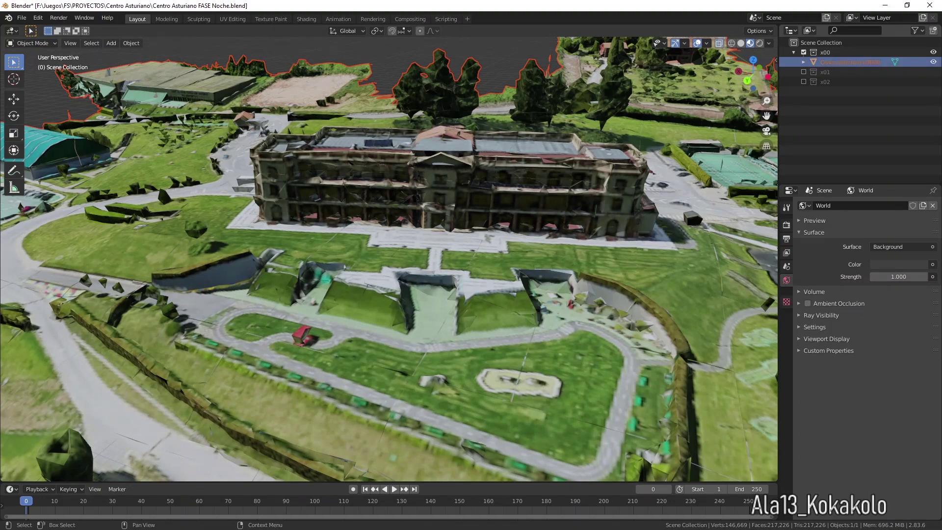
{"action": "key", "text": "ctrl+s"}
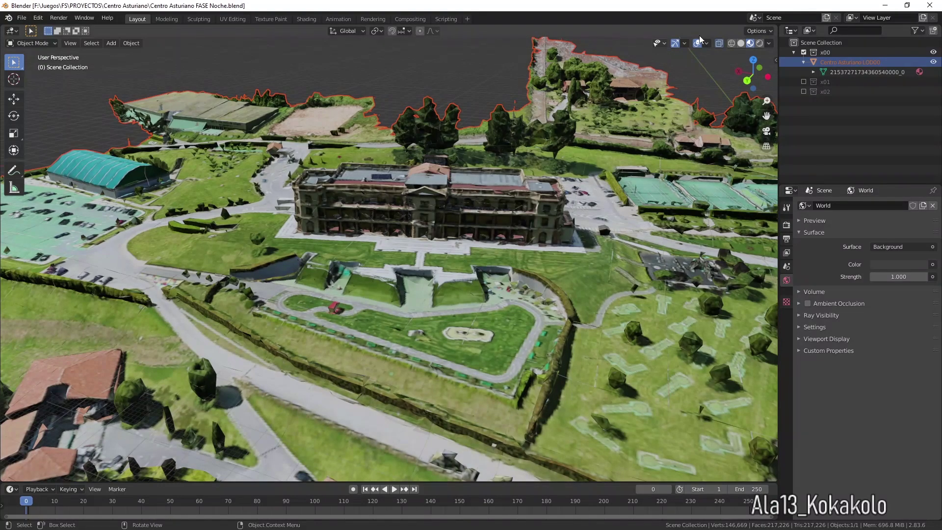
{"action": "left_click_drag", "start_coordinate": [777, 28], "coordinate": [362, 51]}
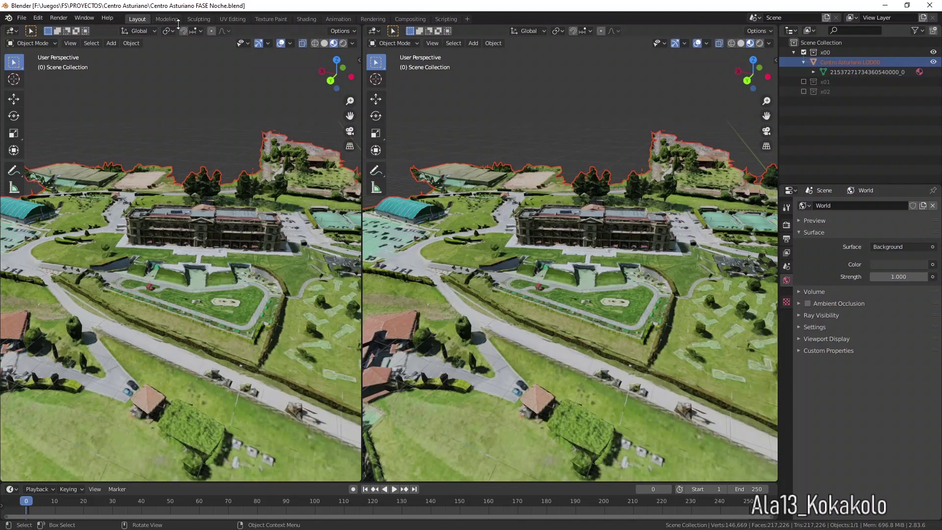
In the Texture Paint workspace, save the painted night texture over Centro Asturiano Cerca Noche.png.
{"action": "left_click", "coordinate": [276, 19]}
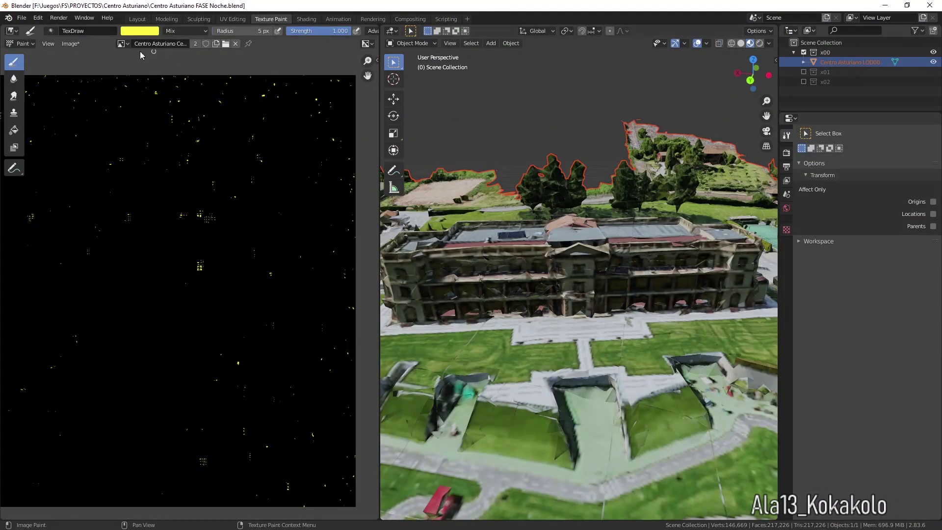
{"action": "left_click", "coordinate": [73, 46]}
{"action": "left_click", "coordinate": [70, 44]}
{"action": "left_click", "coordinate": [88, 134]}
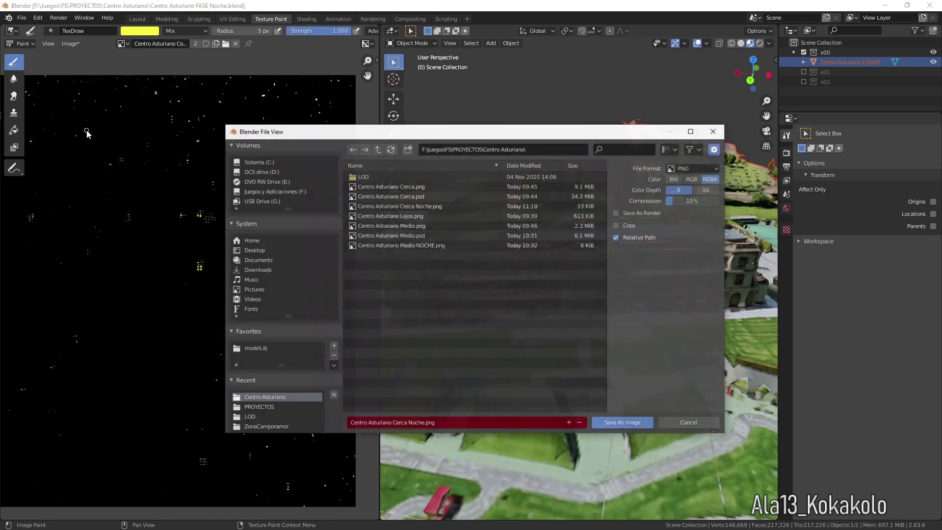
{"action": "left_click", "coordinate": [427, 206]}
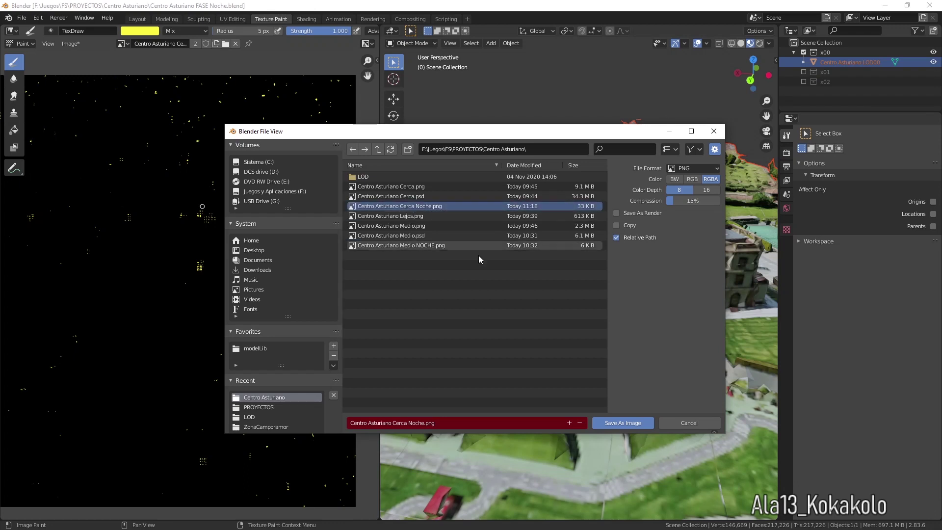
{"action": "left_click", "coordinate": [622, 425]}
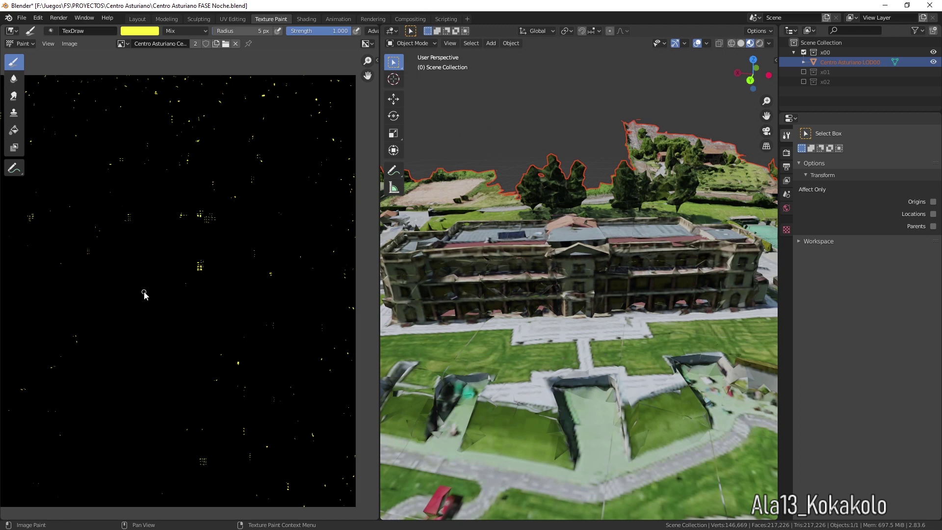
{"action": "scroll", "coordinate": [197, 263], "scroll_direction": "up", "scroll_amount": 2}
{"action": "scroll", "coordinate": [210, 246], "scroll_direction": "up", "scroll_amount": 4}
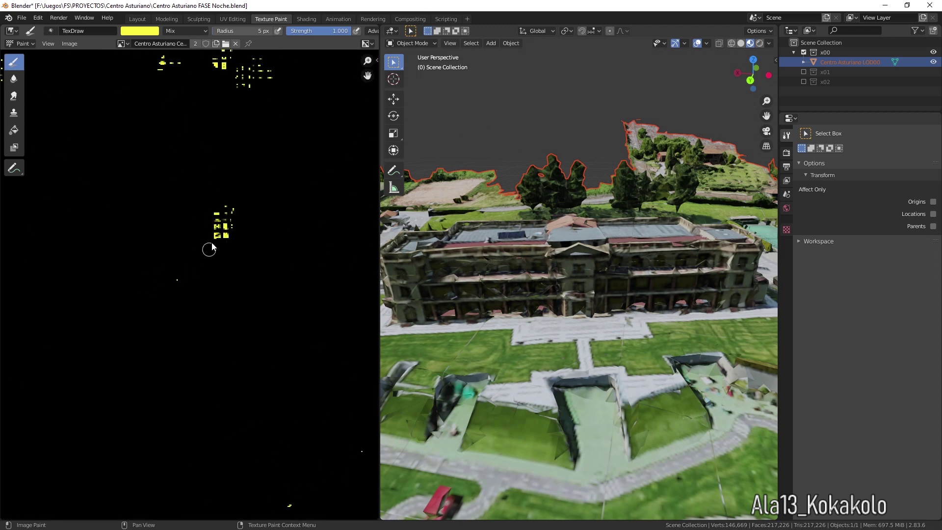
{"action": "scroll", "coordinate": [265, 187], "scroll_direction": "up", "scroll_amount": 2}
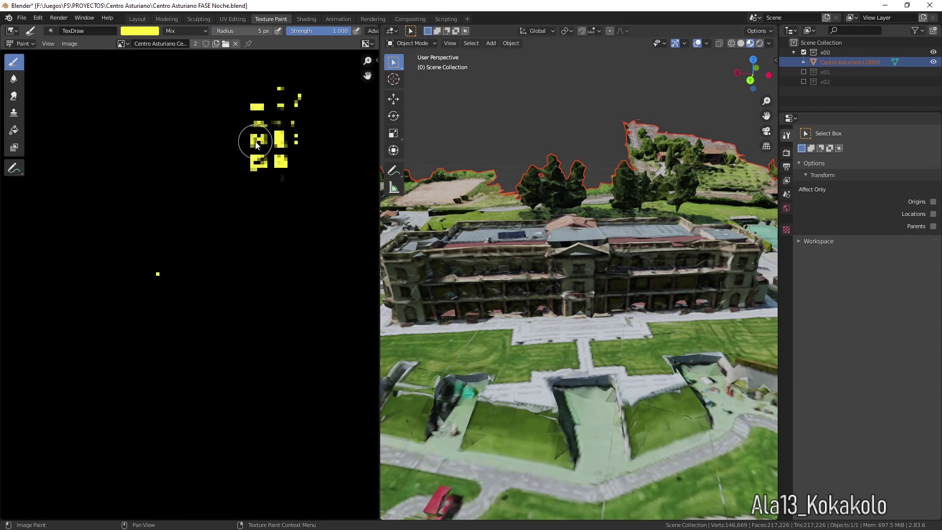
{"action": "scroll", "coordinate": [300, 172], "scroll_direction": "down", "scroll_amount": 4}
{"action": "scroll", "coordinate": [301, 177], "scroll_direction": "down", "scroll_amount": 3}
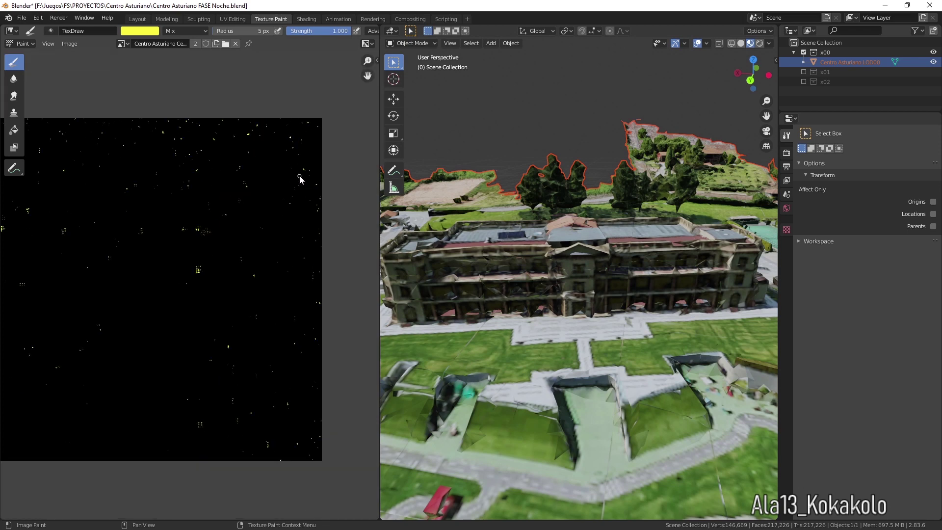
{"action": "scroll", "coordinate": [300, 179], "scroll_direction": "down", "scroll_amount": 1}
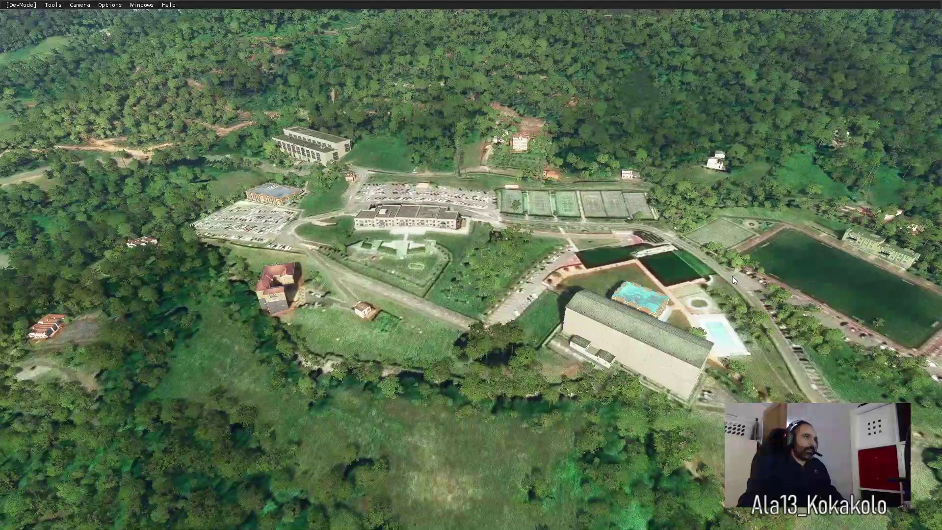
Fly the drone camera with the D, W and A keys from the sports complex to the city's egg-shaped building.
{"action": "key", "text": "d"}
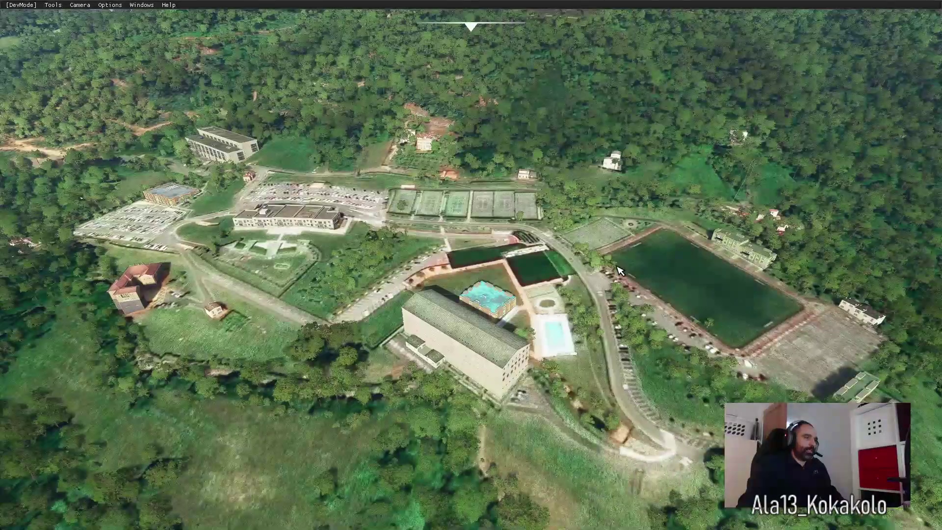
{"action": "key", "text": "w"}
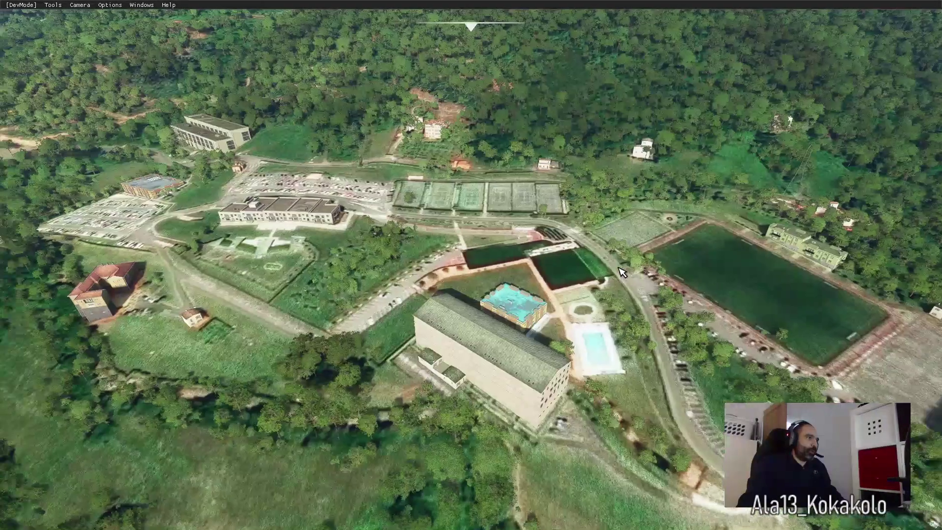
{"action": "key", "text": "a"}
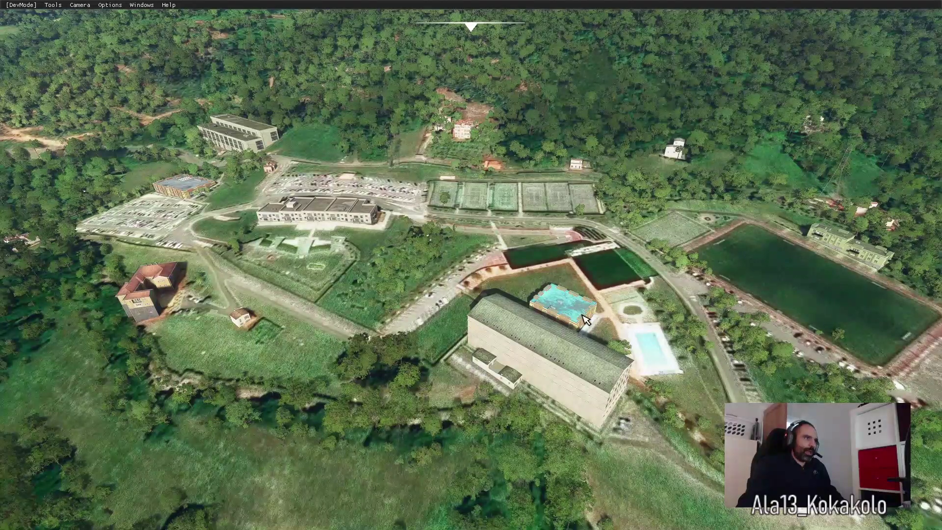
{"action": "key", "text": "a"}
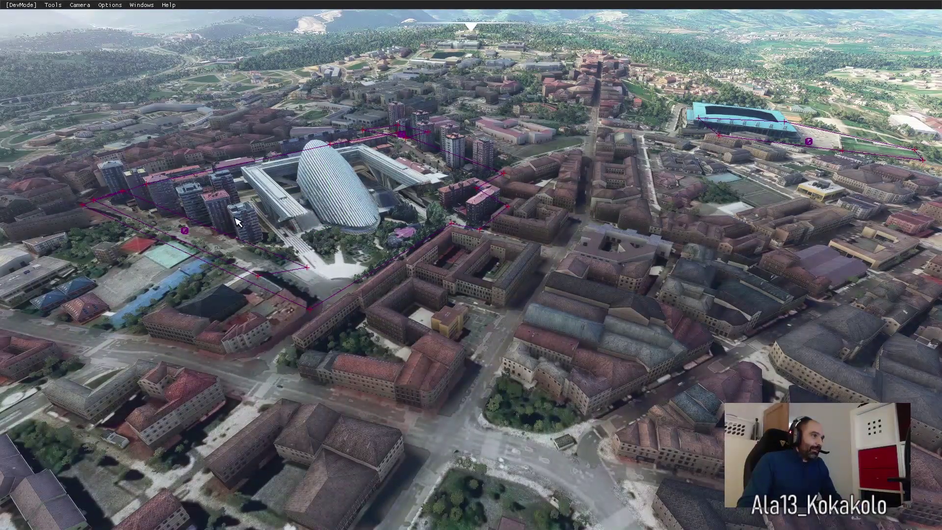
{"action": "key", "text": "w"}
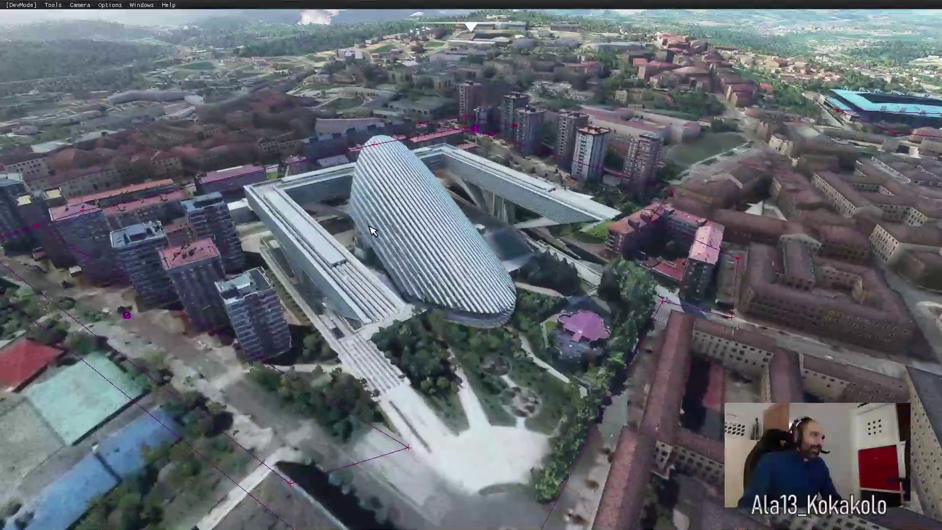
{"action": "key", "text": "w"}
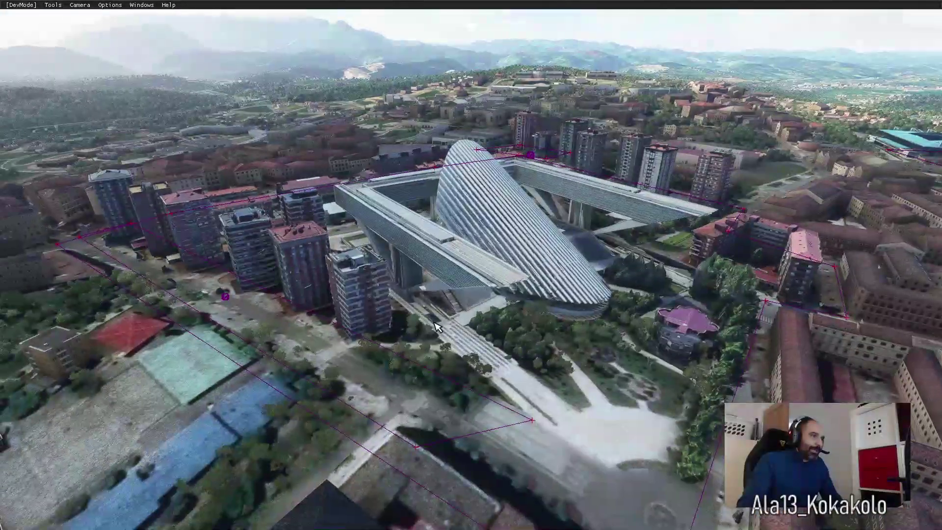
{"action": "key", "text": "s"}
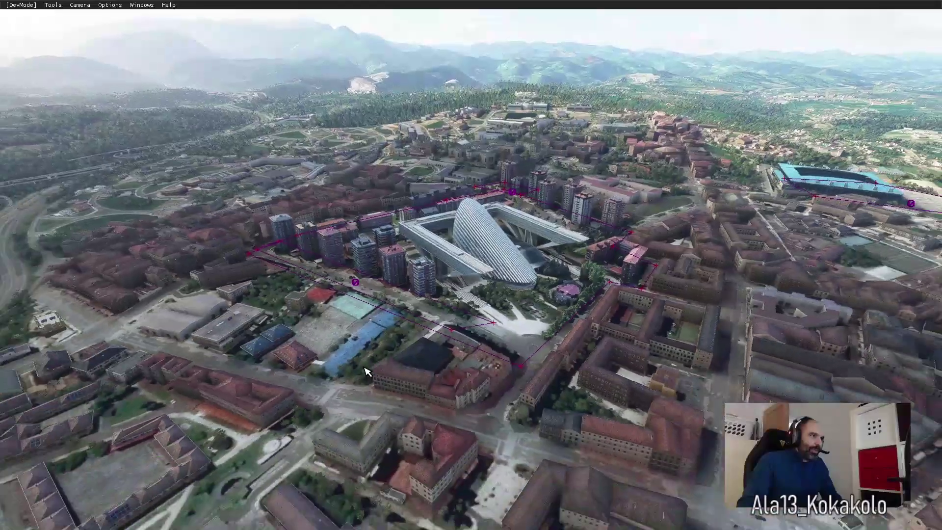
{"action": "mouse_move", "coordinate": [366, 371]}
{"action": "right_mouse_down"}
{"action": "mouse_move", "coordinate": [206, 428]}
{"action": "mouse_move", "coordinate": [369, 387]}
{"action": "right_mouse_up"}
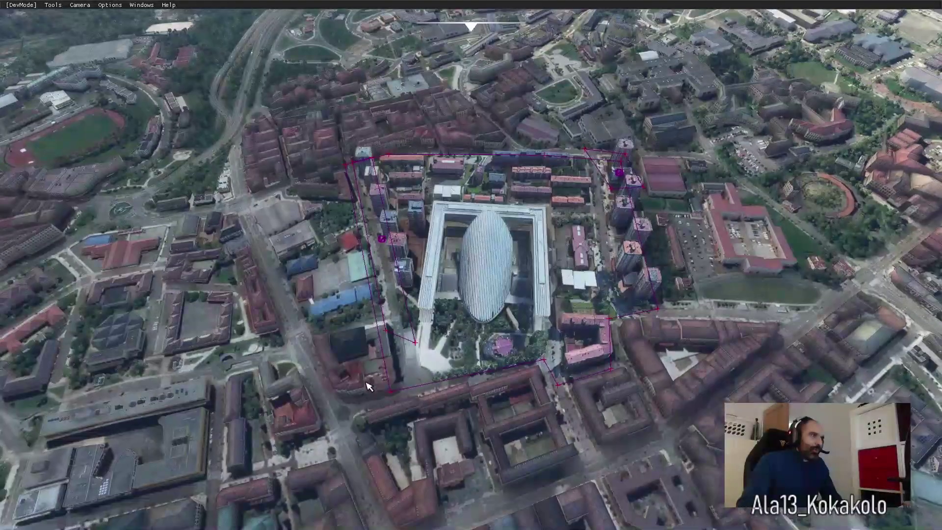
{"action": "key", "text": "w"}
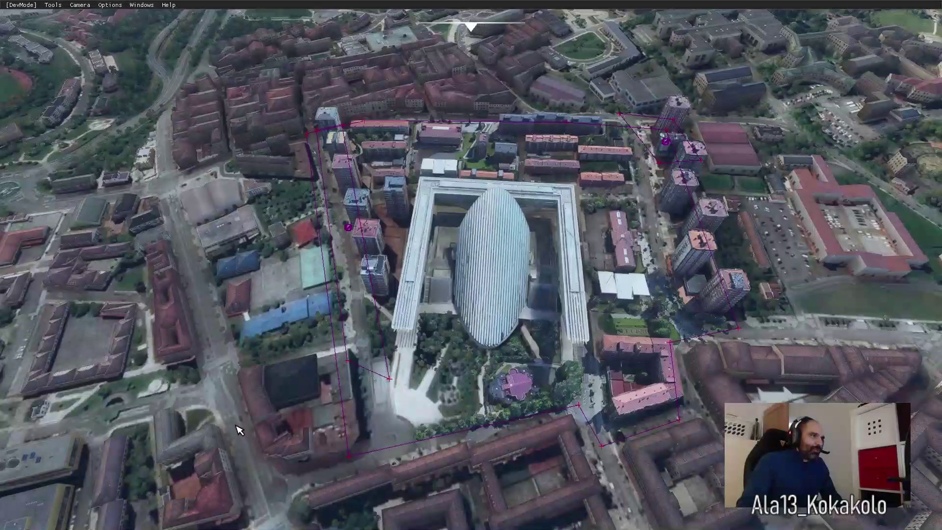
{"action": "mouse_move", "coordinate": [236, 430]}
{"action": "right_mouse_down"}
{"action": "mouse_move", "coordinate": [198, 336]}
{"action": "mouse_move", "coordinate": [322, 335]}
{"action": "right_mouse_up"}
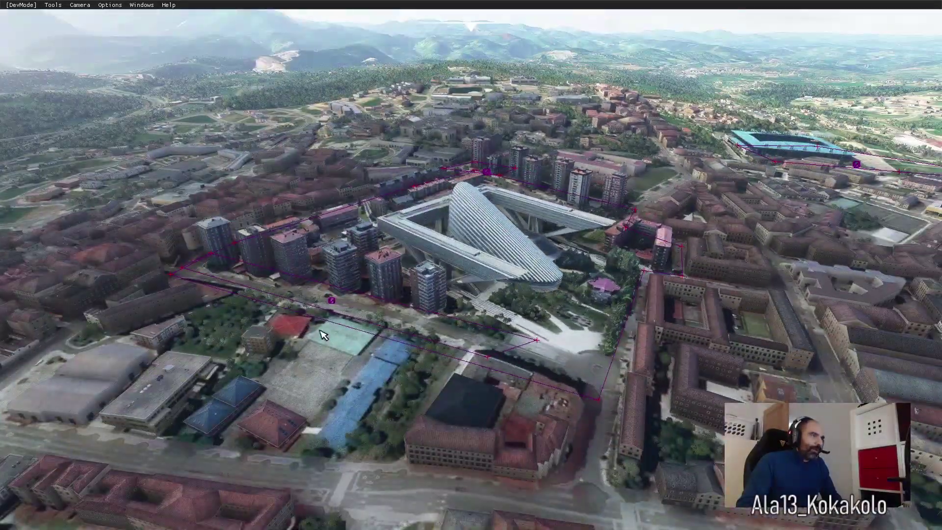
{"action": "key", "text": "d"}
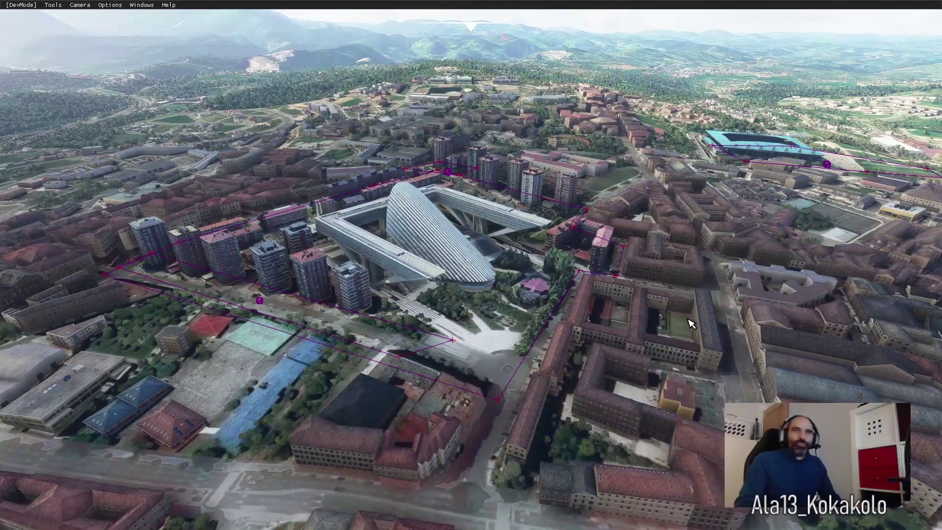
{"action": "right_click_drag", "start_coordinate": [719, 328], "coordinate": [630, 333]}
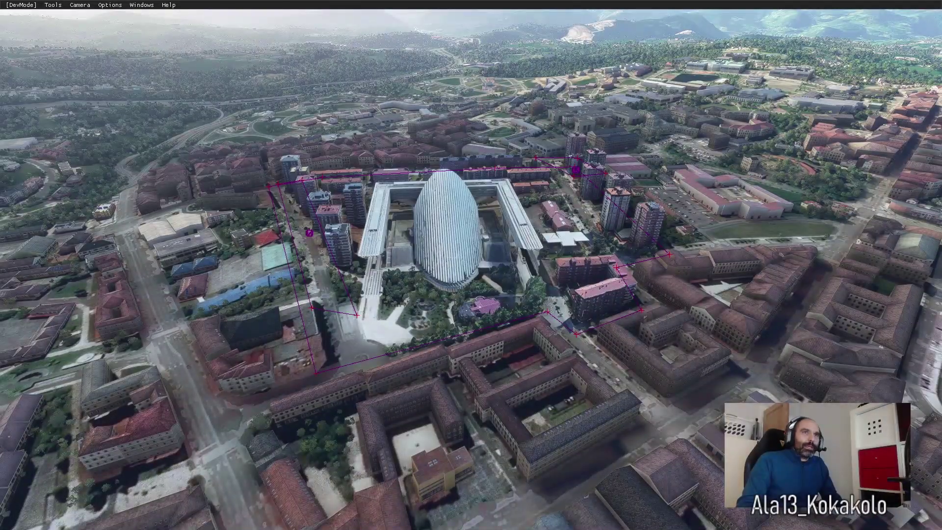
{"action": "key", "text": "super+e"}
{"action": "double_click", "coordinate": [508, 314]}
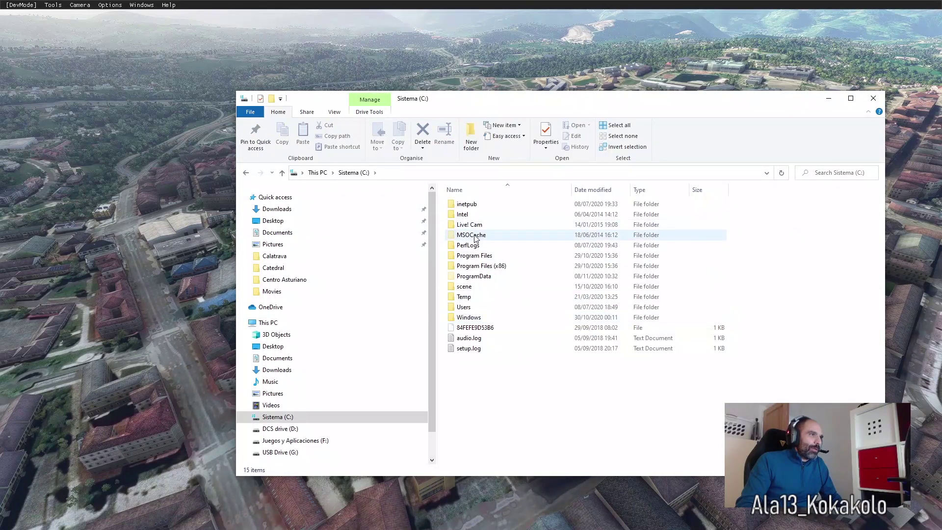
{"action": "double_click", "coordinate": [473, 308]}
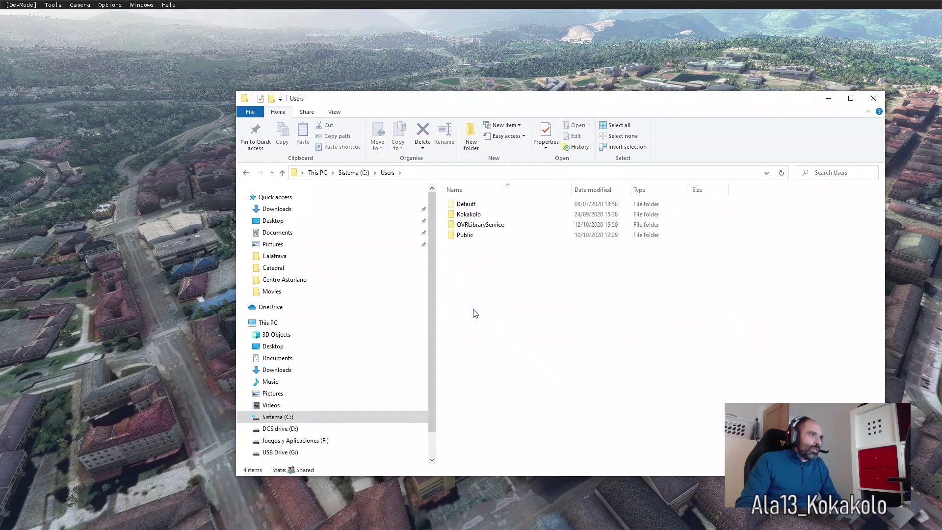
{"action": "double_click", "coordinate": [476, 215]}
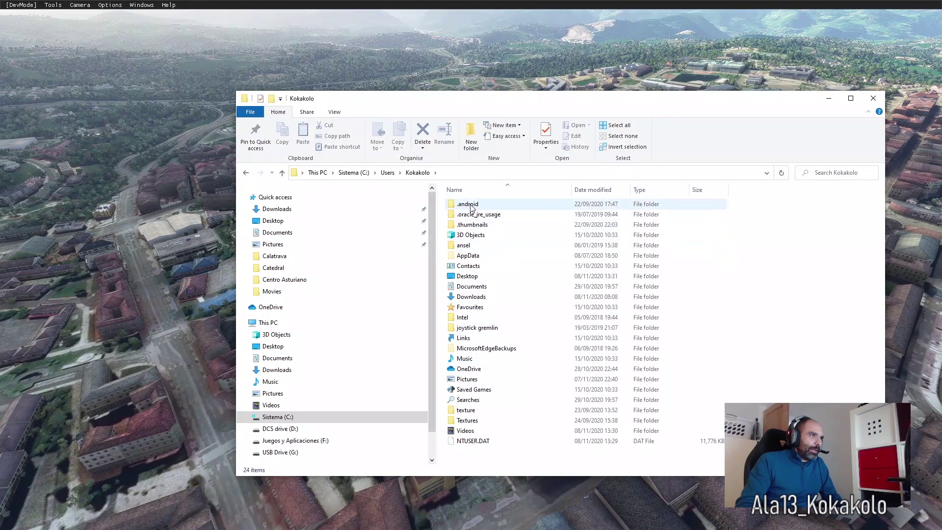
{"action": "double_click", "coordinate": [470, 255]}
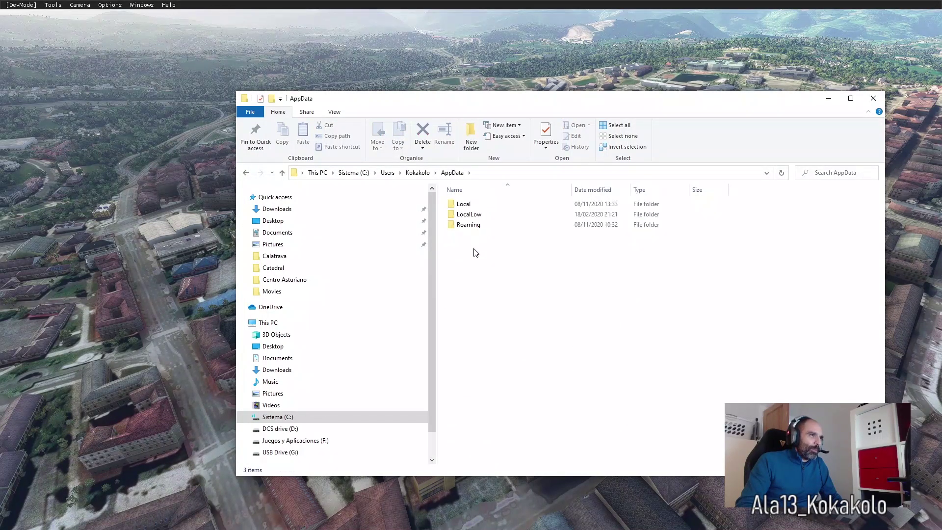
{"action": "double_click", "coordinate": [469, 206]}
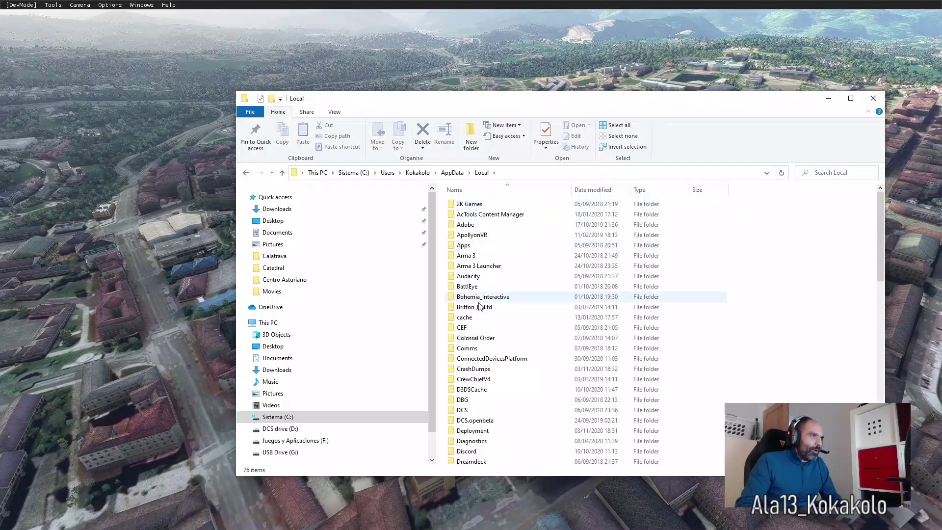
{"action": "scroll", "coordinate": [493, 305], "scroll_direction": "down", "scroll_amount": 2}
{"action": "scroll", "coordinate": [493, 305], "scroll_direction": "down", "scroll_amount": 1}
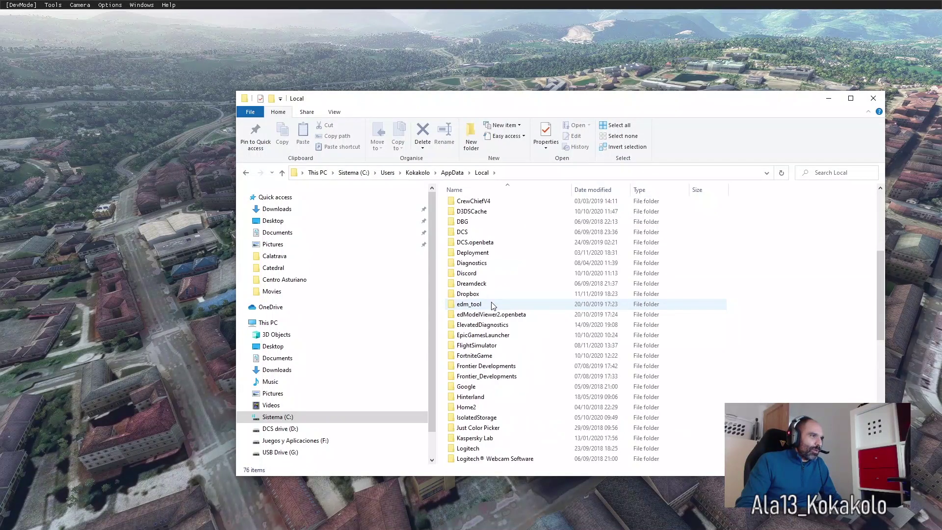
{"action": "scroll", "coordinate": [493, 305], "scroll_direction": "up", "scroll_amount": 2}
{"action": "scroll", "coordinate": [493, 305], "scroll_direction": "up", "scroll_amount": 4}
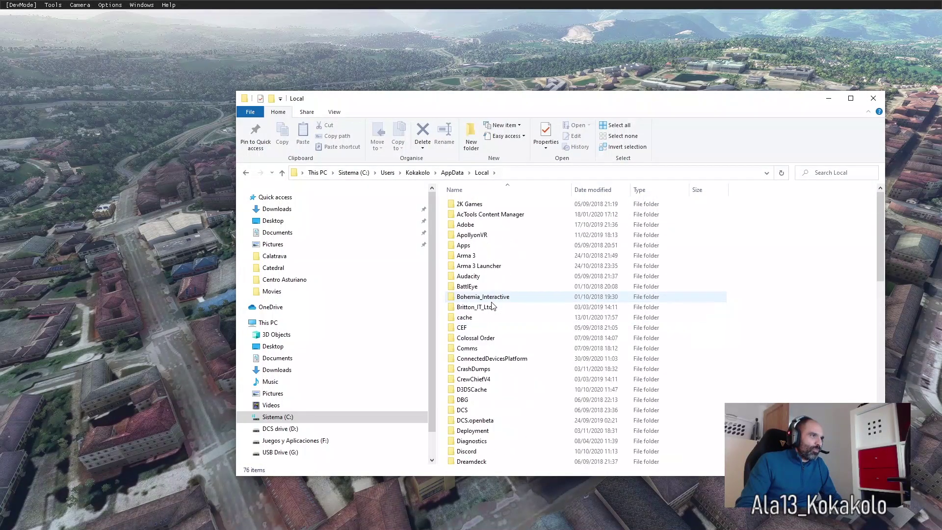
{"action": "scroll", "coordinate": [493, 306], "scroll_direction": "down", "scroll_amount": 3}
{"action": "scroll", "coordinate": [493, 305], "scroll_direction": "down", "scroll_amount": 3}
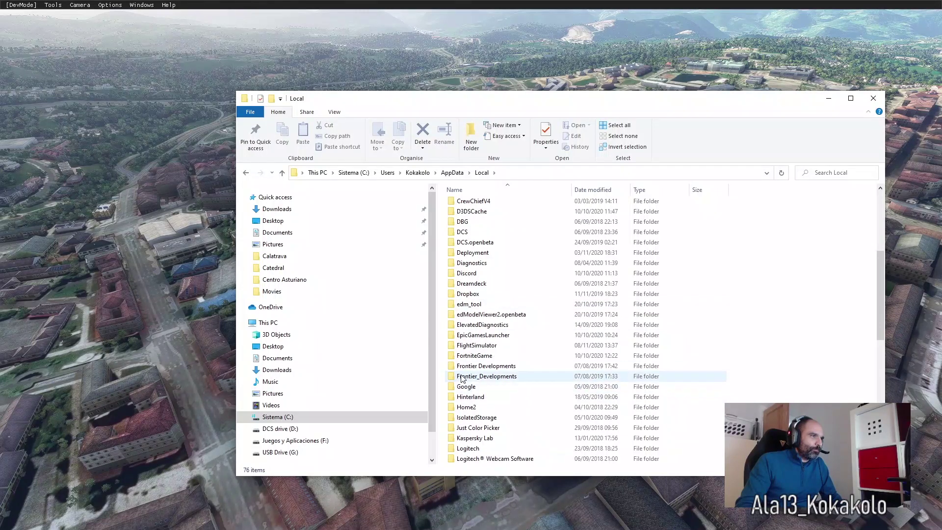
{"action": "double_click", "coordinate": [475, 346]}
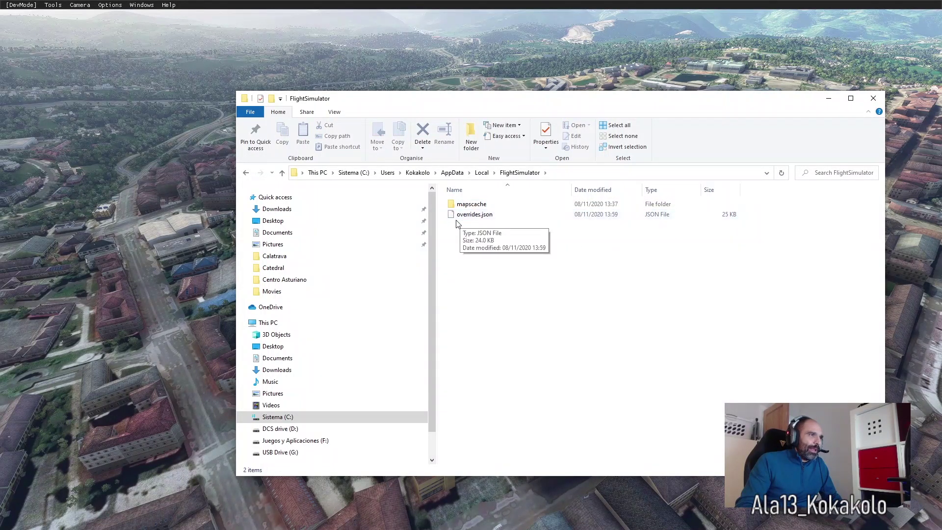
{"action": "left_click", "coordinate": [873, 98]}
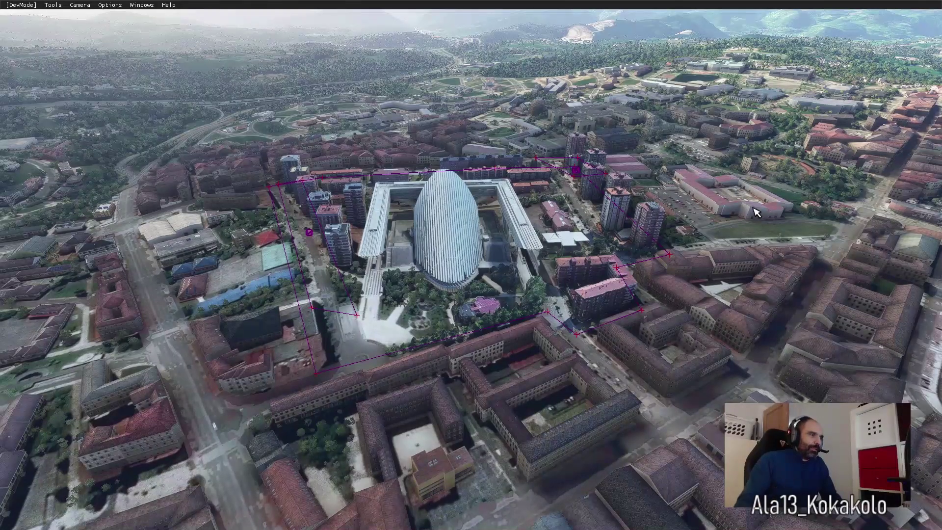
Turn the drone camera away from the egg-shaped building and pan back to the hillside complex.
{"action": "mouse_move", "coordinate": [754, 346]}
{"action": "right_mouse_down"}
{"action": "mouse_move", "coordinate": [892, 366]}
{"action": "mouse_move", "coordinate": [905, 261]}
{"action": "mouse_move", "coordinate": [814, 162]}
{"action": "right_mouse_up"}
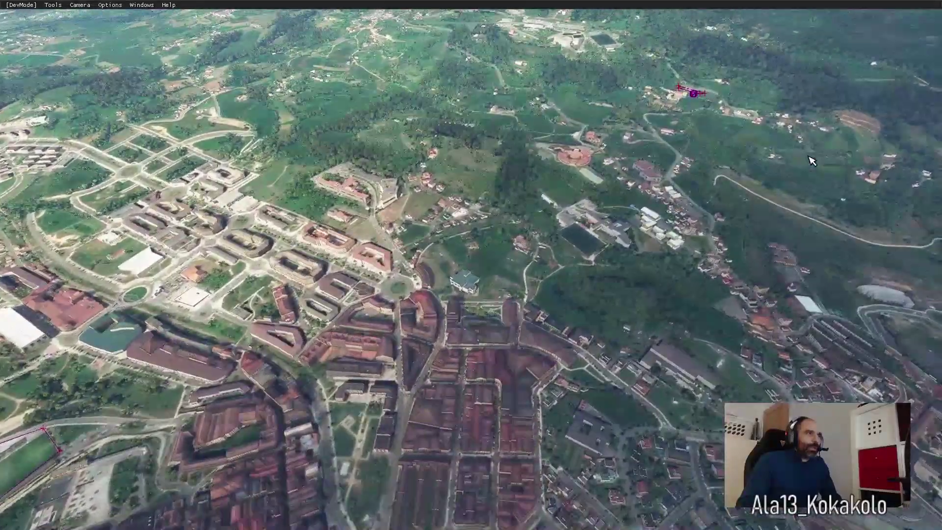
{"action": "mouse_move", "coordinate": [813, 161]}
{"action": "right_mouse_down"}
{"action": "mouse_move", "coordinate": [559, 115]}
{"action": "mouse_move", "coordinate": [585, 290]}
{"action": "right_mouse_up"}
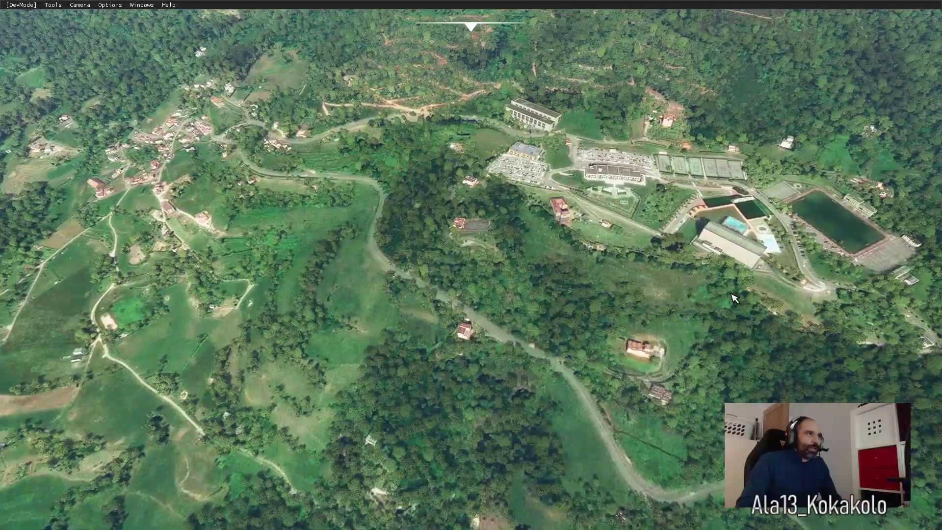
{"action": "right_click_drag", "start_coordinate": [672, 308], "coordinate": [726, 309]}
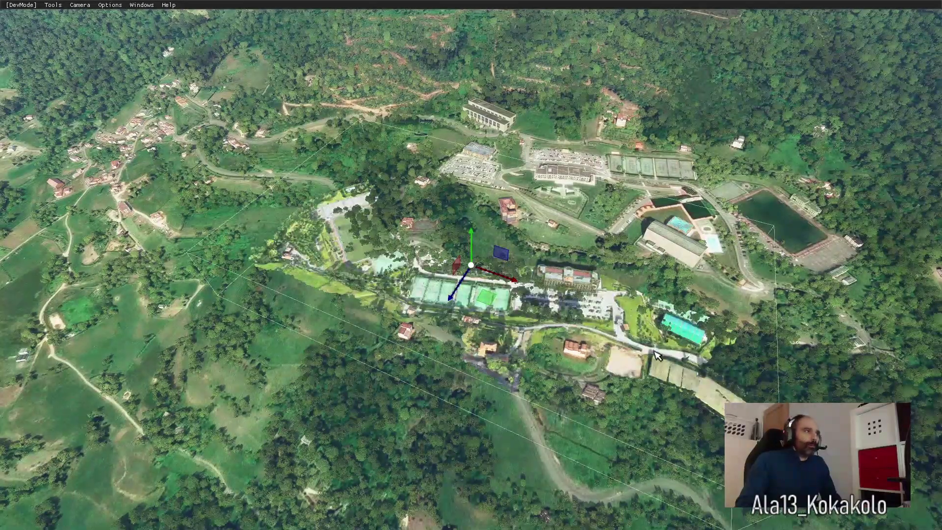
Reposition the club grounds model across the hillside with the translate gizmo, then switch to rotation.
{"action": "left_click_drag", "start_coordinate": [472, 271], "coordinate": [587, 214]}
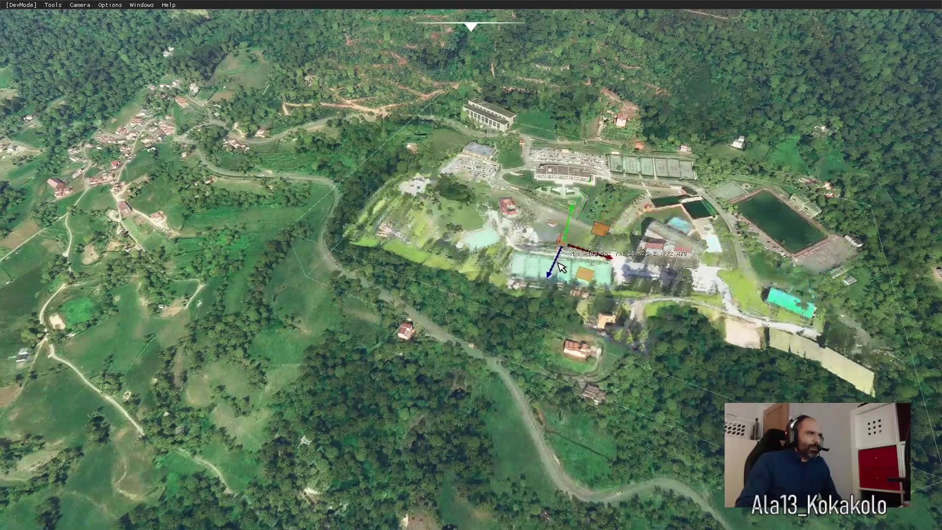
{"action": "left_click_drag", "start_coordinate": [587, 214], "coordinate": [544, 318]}
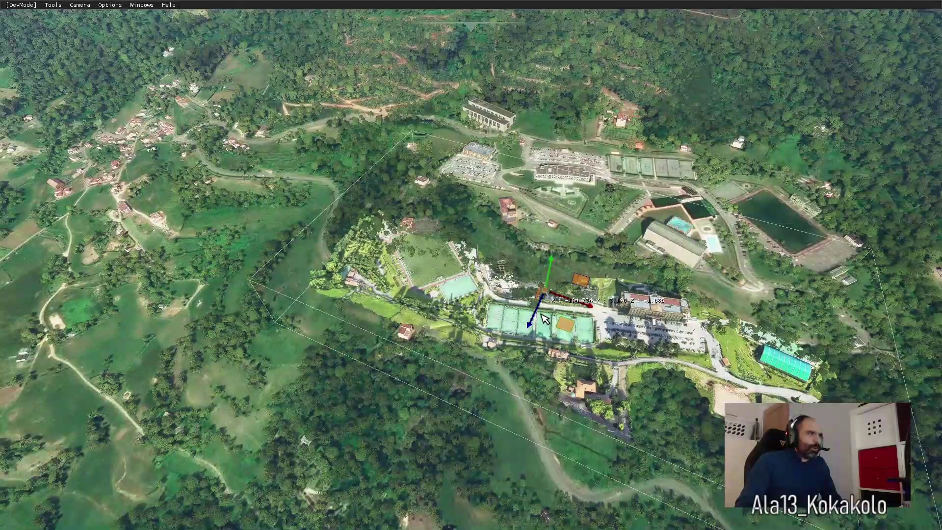
{"action": "left_click_drag", "start_coordinate": [550, 297], "coordinate": [544, 256]}
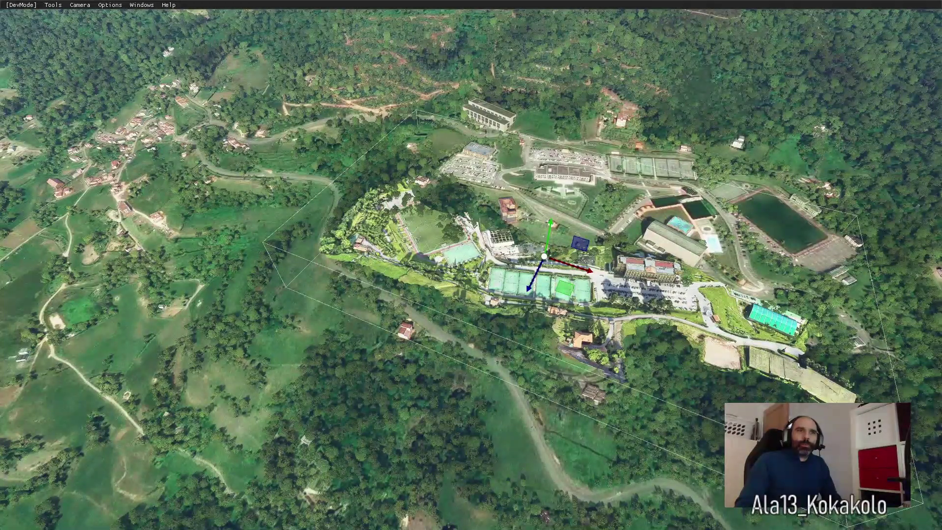
{"action": "key", "text": "space"}
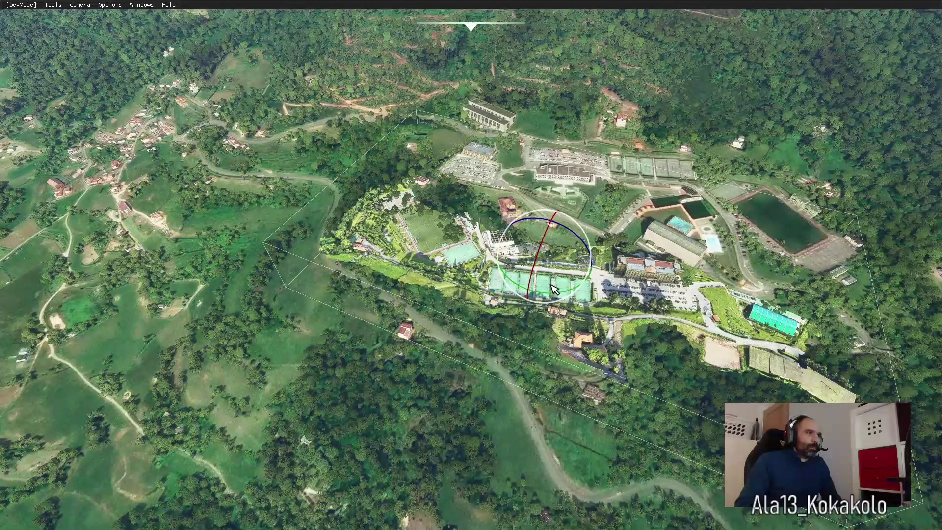
Rotate the model about its vertical axis, then shift it up and to the right.
{"action": "mouse_move", "coordinate": [535, 297]}
{"action": "left_mouse_down"}
{"action": "mouse_move", "coordinate": [362, 44]}
{"action": "mouse_move", "coordinate": [444, 23]}
{"action": "left_mouse_up"}
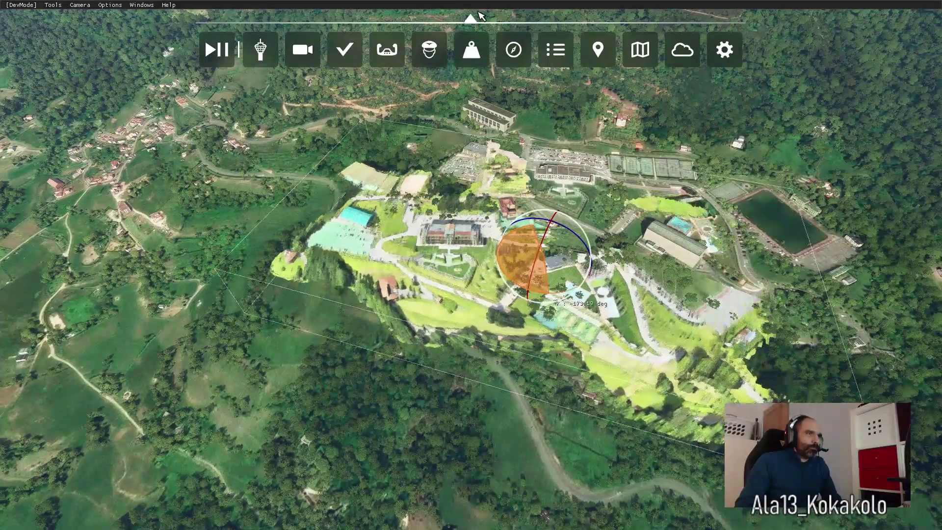
{"action": "left_click_drag", "start_coordinate": [443, 22], "coordinate": [551, 272]}
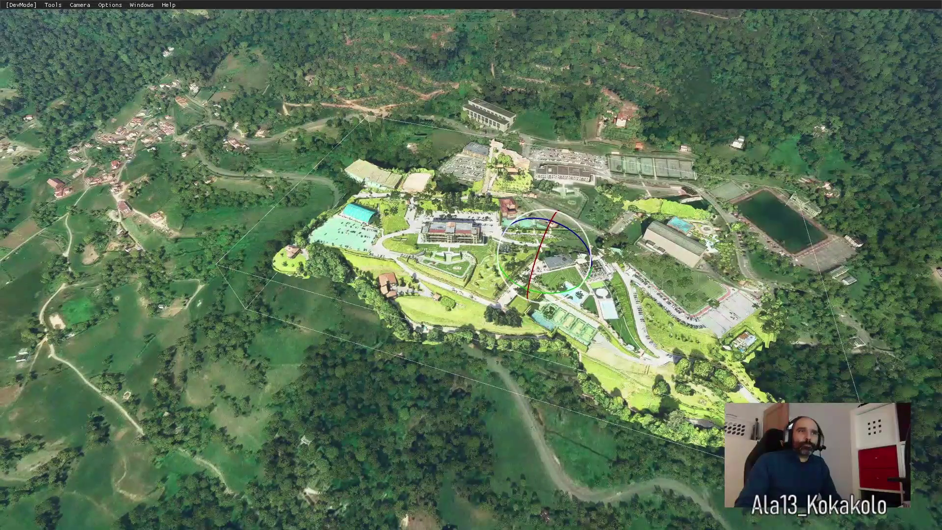
{"action": "key", "text": "space"}
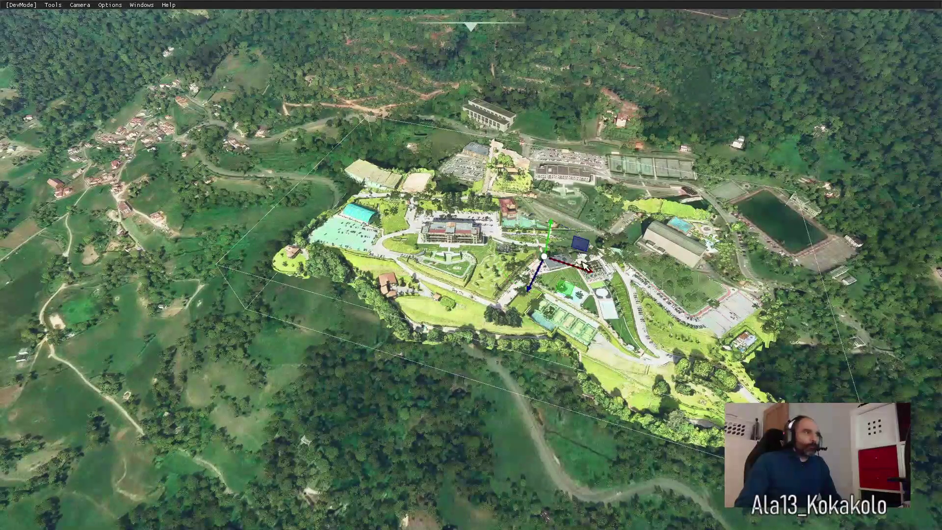
{"action": "left_click_drag", "start_coordinate": [546, 260], "coordinate": [650, 191]}
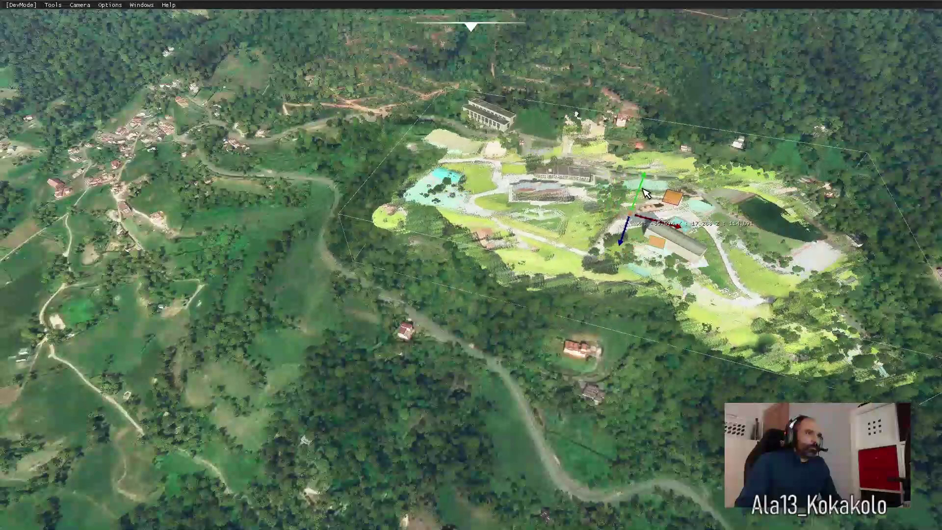
Fly closer and rotate the model about 0.81 degrees around its centre.
{"action": "key", "text": "w"}
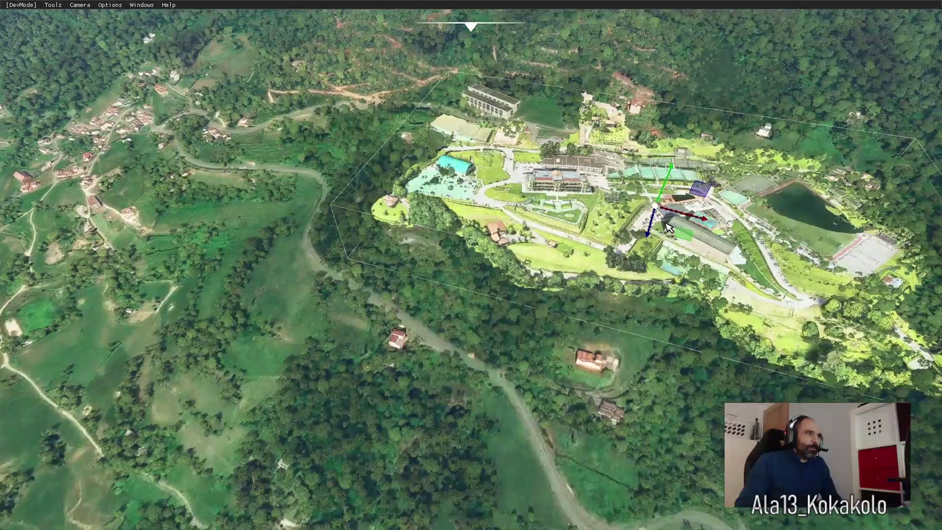
{"action": "key", "text": "w"}
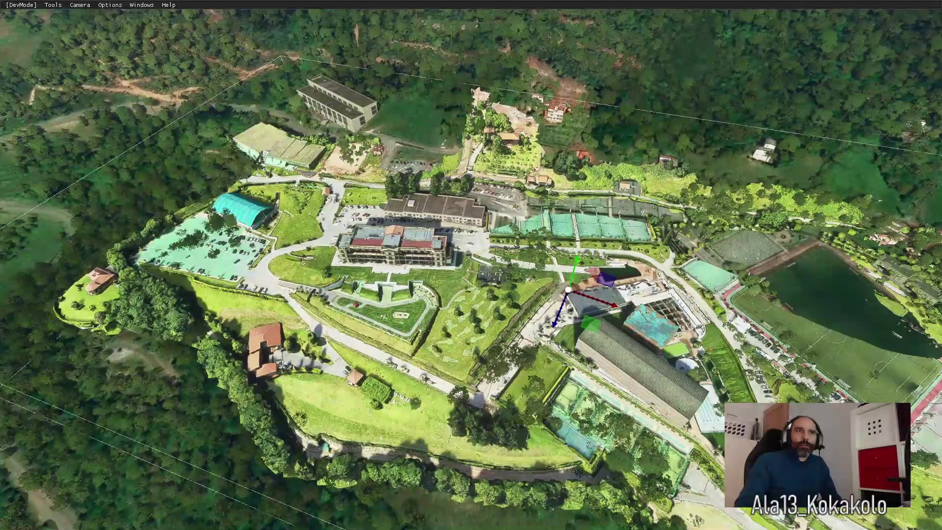
{"action": "key", "text": "space"}
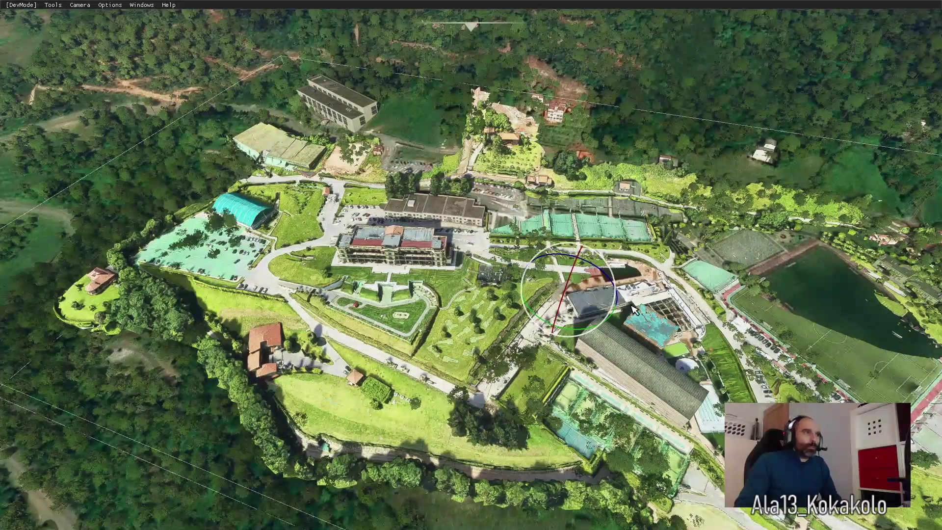
{"action": "right_click_drag", "start_coordinate": [619, 309], "coordinate": [606, 312]}
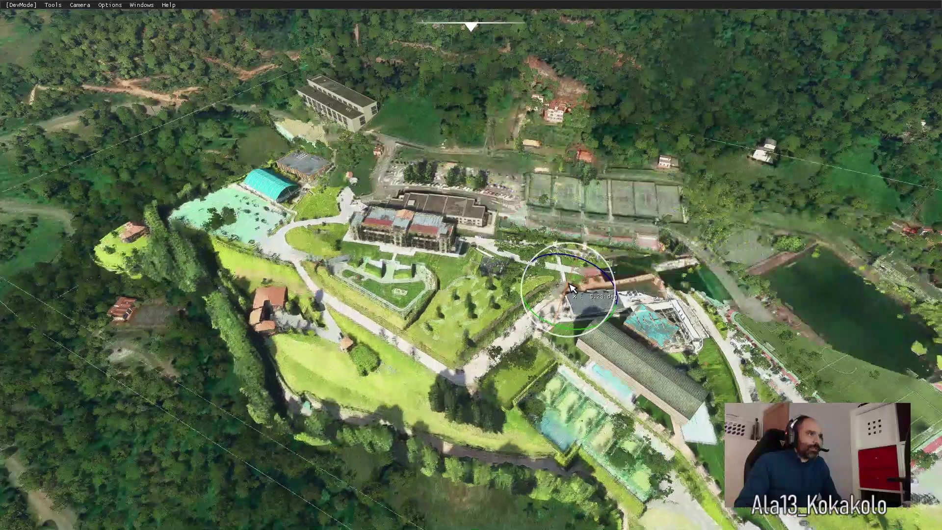
{"action": "left_click_drag", "start_coordinate": [569, 290], "coordinate": [571, 292]}
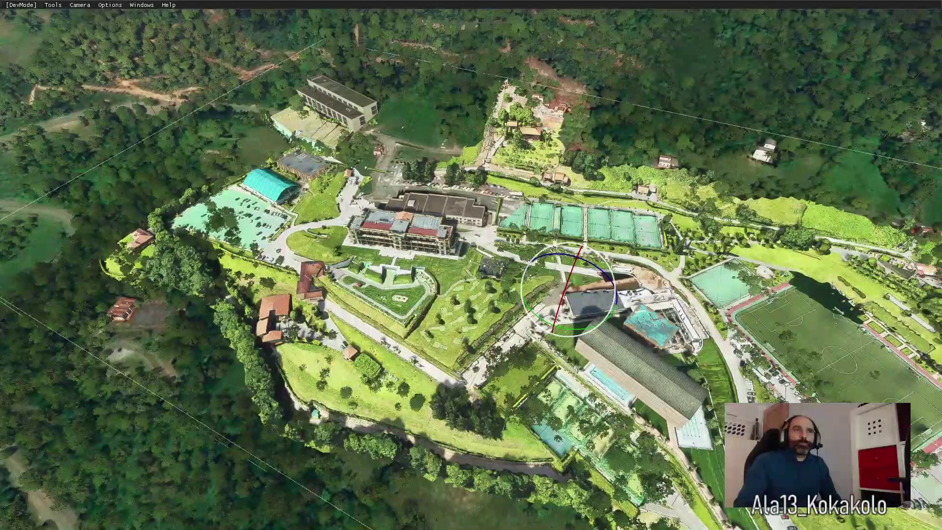
{"action": "scroll", "coordinate": [589, 271], "scroll_direction": "up", "scroll_amount": 2}
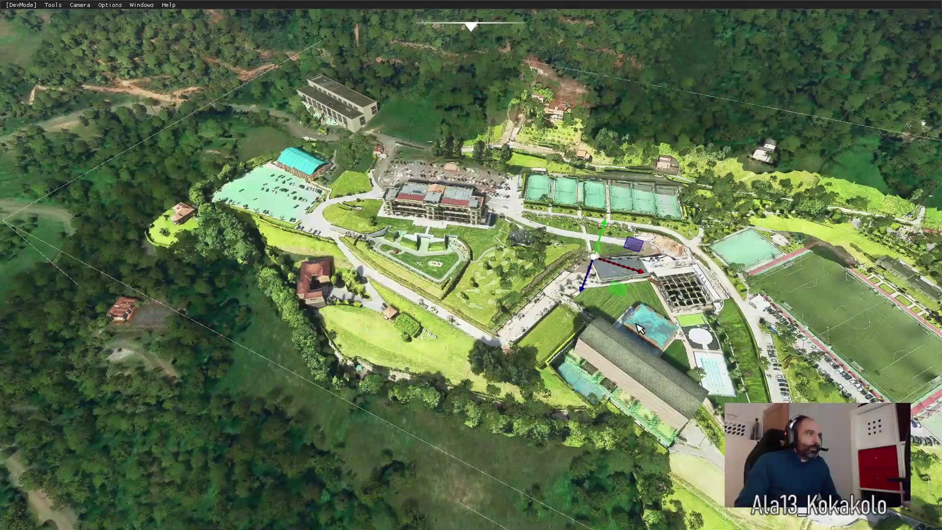
Zoom out and tilt to an oblique view of the hillside campus and horizon.
{"action": "scroll", "coordinate": [639, 324], "scroll_direction": "down", "scroll_amount": 5}
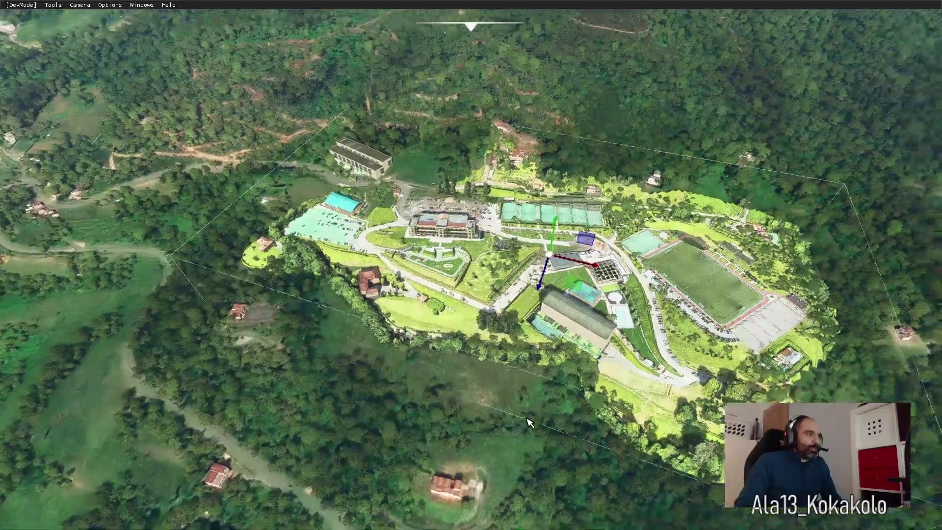
{"action": "mouse_move", "coordinate": [639, 324]}
{"action": "right_mouse_down"}
{"action": "mouse_move", "coordinate": [590, 352]}
{"action": "mouse_move", "coordinate": [613, 388]}
{"action": "right_mouse_up"}
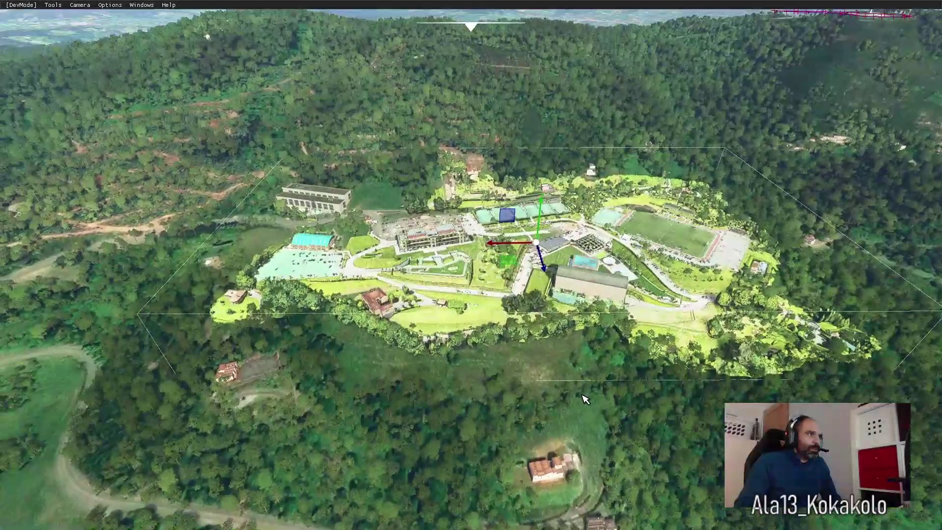
{"action": "scroll", "coordinate": [612, 388], "scroll_direction": "up", "scroll_amount": 2}
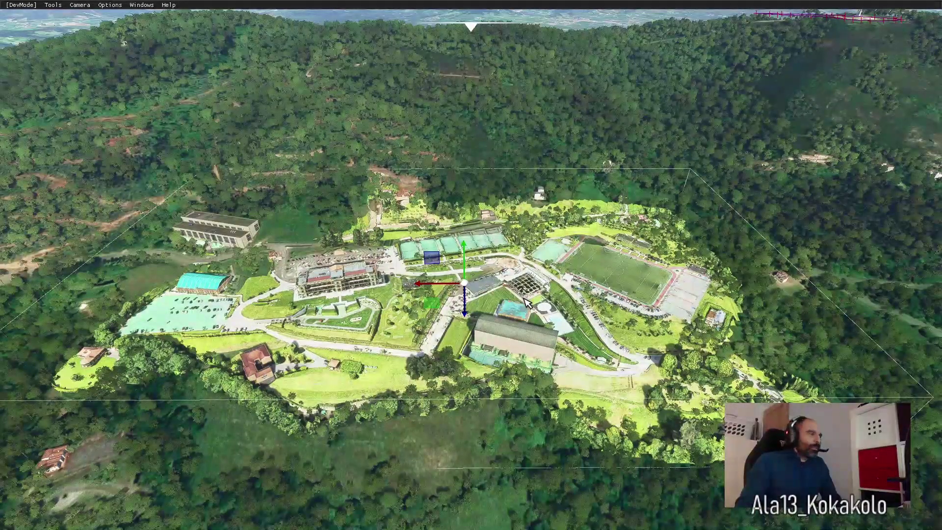
{"action": "scroll", "coordinate": [764, 290], "scroll_direction": "down", "scroll_amount": 1}
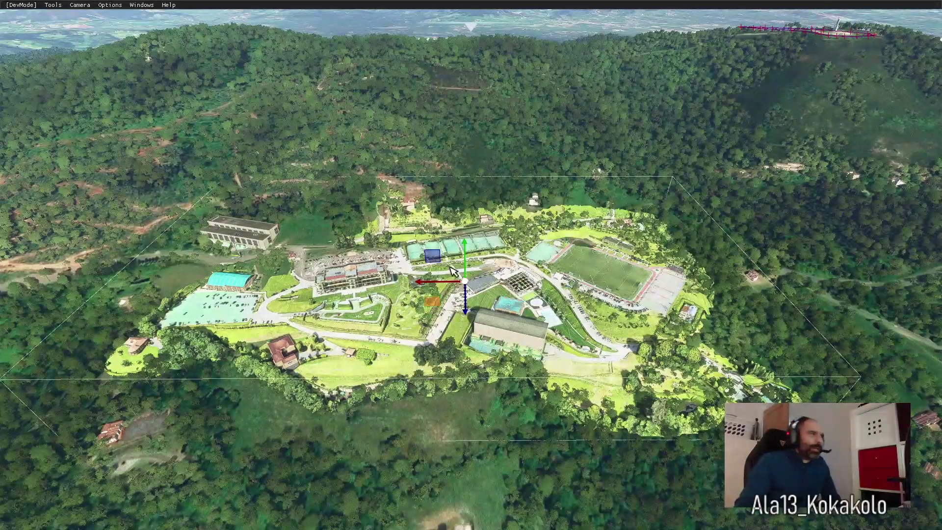
Lower the model slightly and shift it along Z from 4.000 to 2.985.
{"action": "left_click_drag", "start_coordinate": [466, 255], "coordinate": [466, 259]}
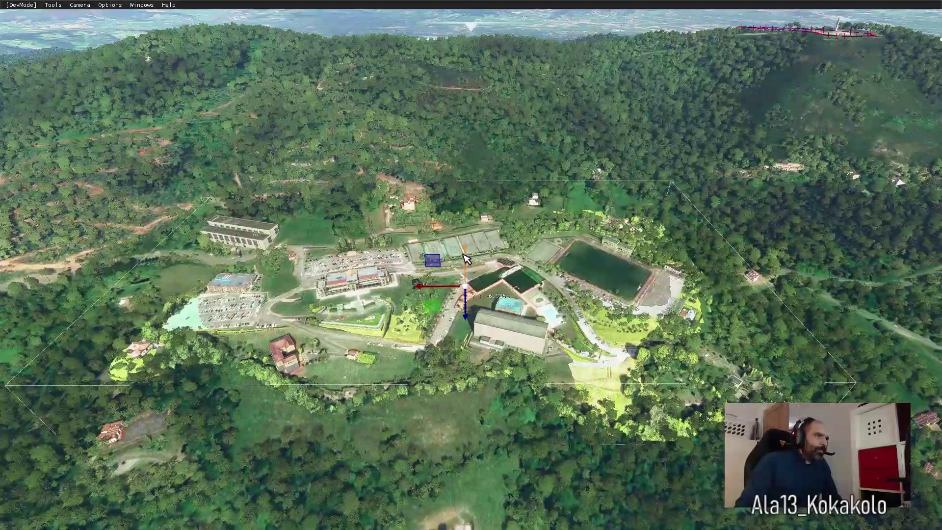
{"action": "left_click_drag", "start_coordinate": [466, 259], "coordinate": [466, 259]}
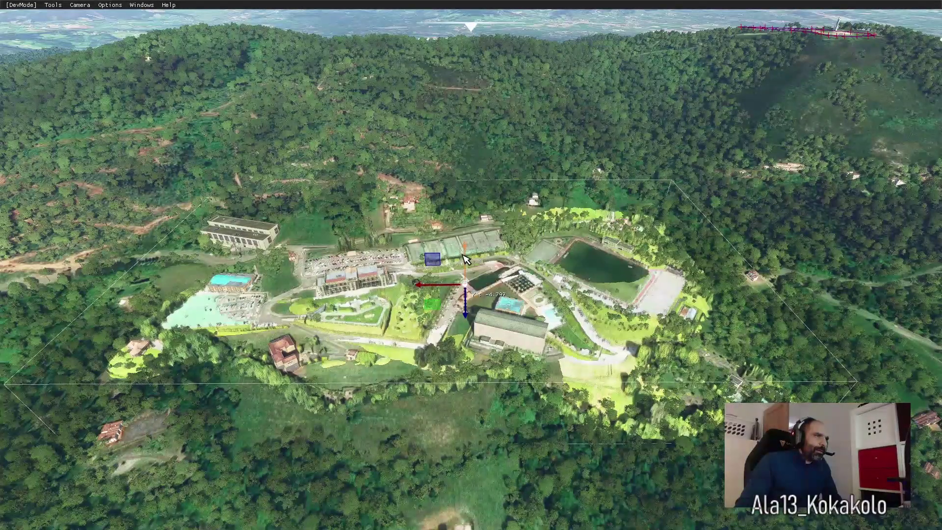
{"action": "scroll", "coordinate": [438, 319], "scroll_direction": "up", "scroll_amount": 2}
{"action": "scroll", "coordinate": [439, 320], "scroll_direction": "up", "scroll_amount": 2}
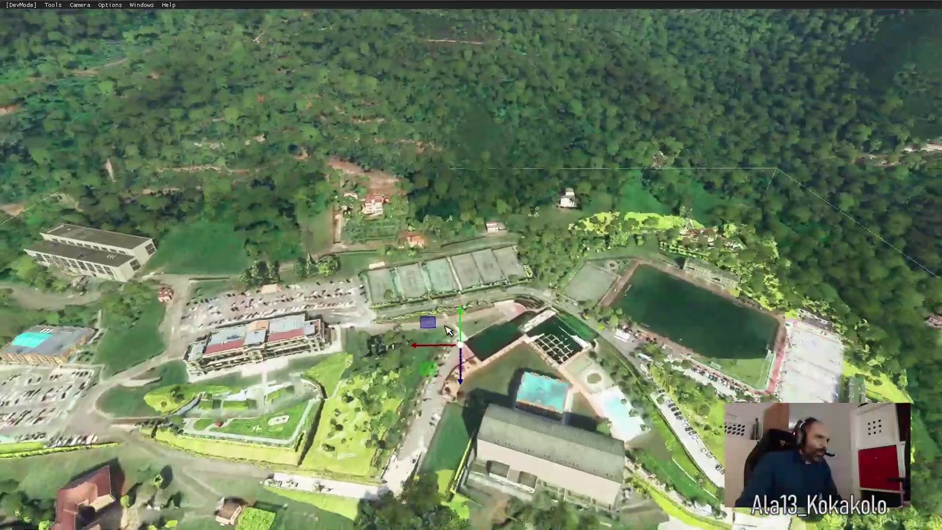
{"action": "scroll", "coordinate": [442, 322], "scroll_direction": "up", "scroll_amount": 2}
{"action": "scroll", "coordinate": [447, 325], "scroll_direction": "up", "scroll_amount": 2}
{"action": "scroll", "coordinate": [449, 326], "scroll_direction": "down", "scroll_amount": 3}
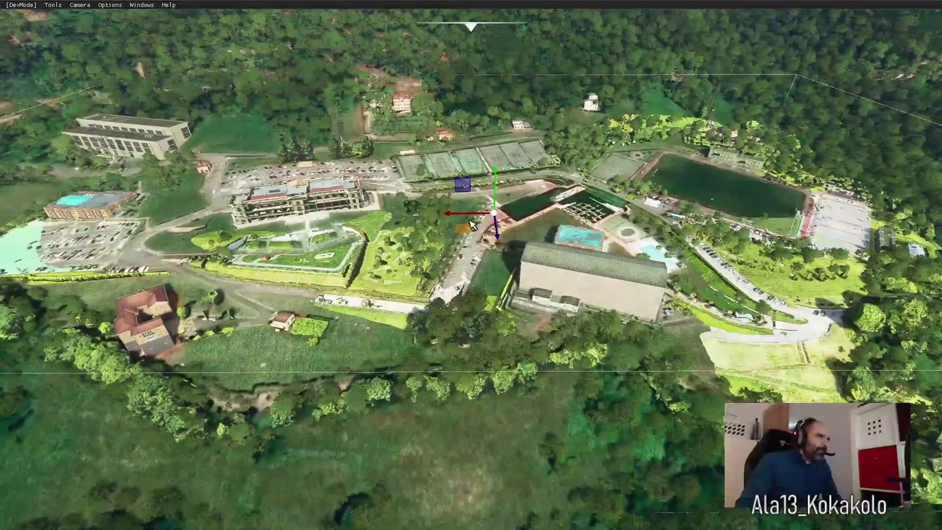
{"action": "scroll", "coordinate": [495, 194], "scroll_direction": "up", "scroll_amount": 2}
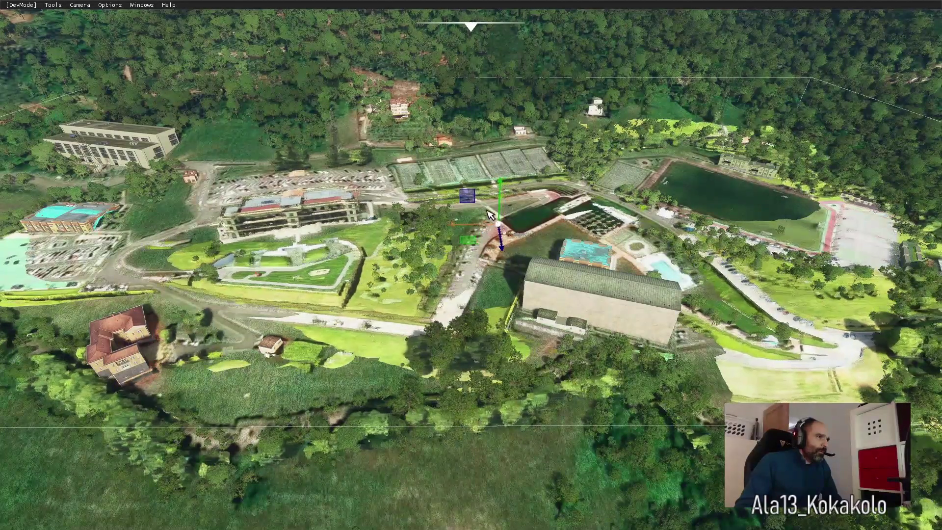
{"action": "mouse_move", "coordinate": [496, 227]}
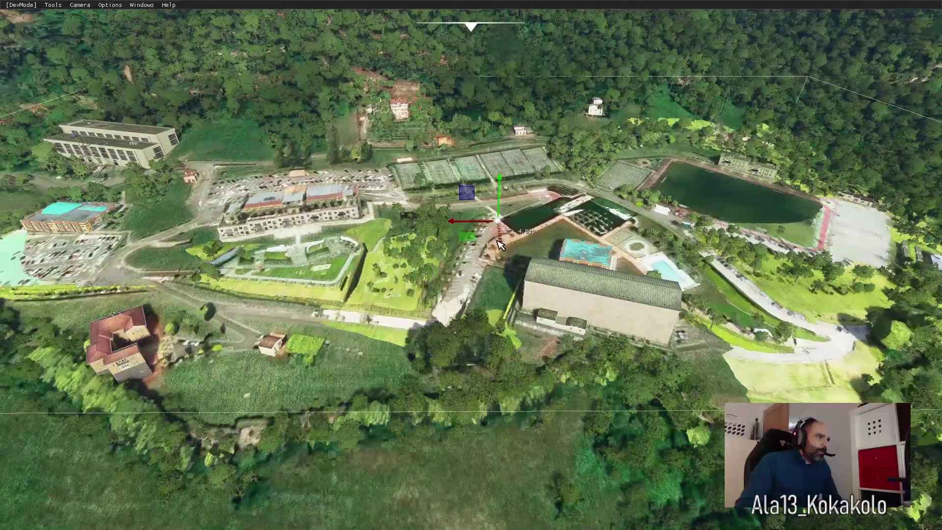
{"action": "left_click_drag", "start_coordinate": [499, 244], "coordinate": [463, 229]}
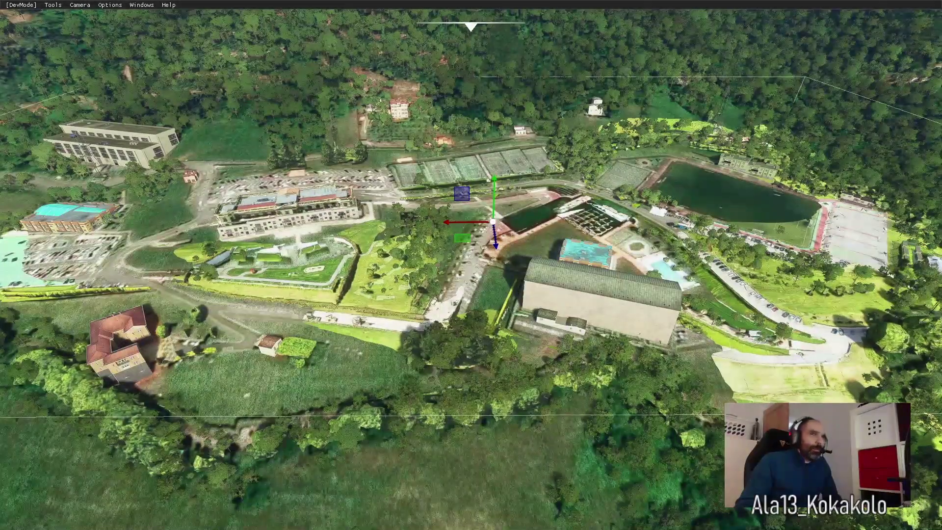
Rotate the model by 1.13 degrees and return to move mode.
{"action": "key", "text": "r"}
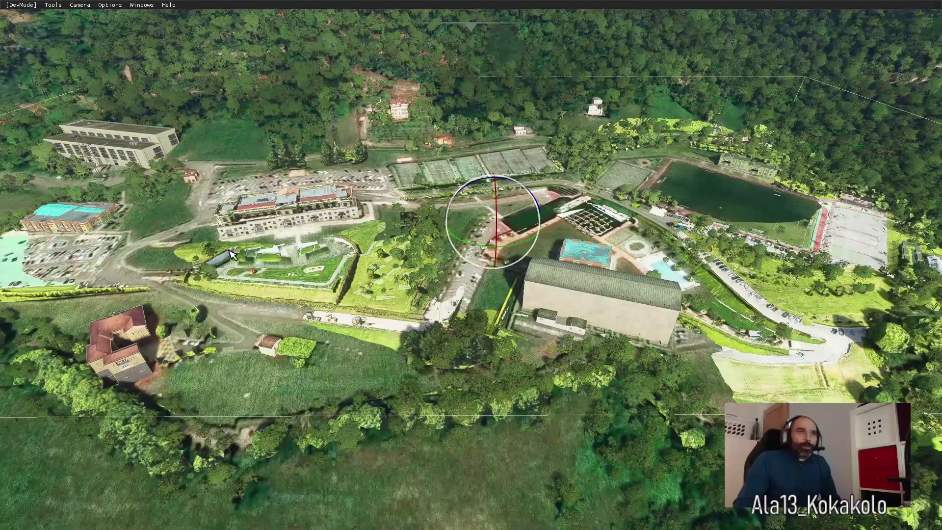
{"action": "left_click_drag", "start_coordinate": [479, 251], "coordinate": [482, 253]}
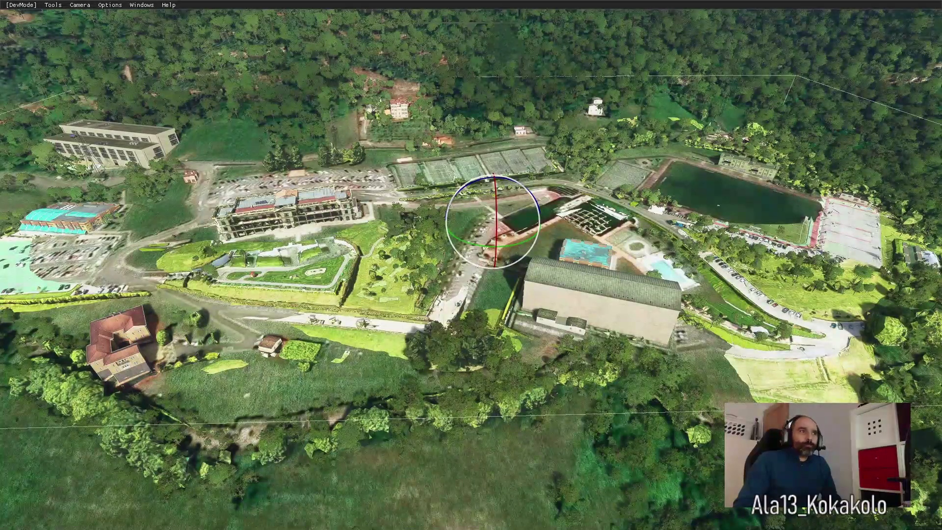
{"action": "key", "text": "space"}
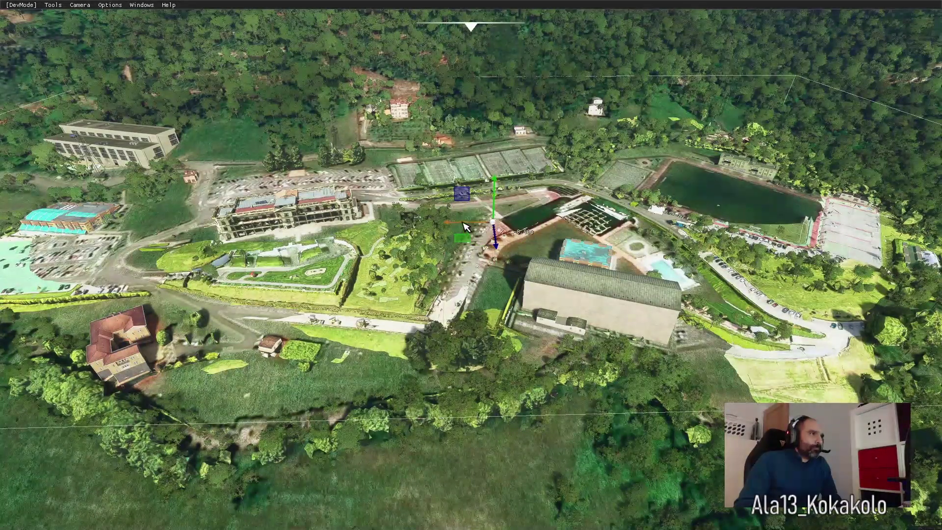
Nudge the model along X (about 1, then -1.333), Z to 0.532, and up 5.751 along Y.
{"action": "left_click_drag", "start_coordinate": [466, 226], "coordinate": [500, 248]}
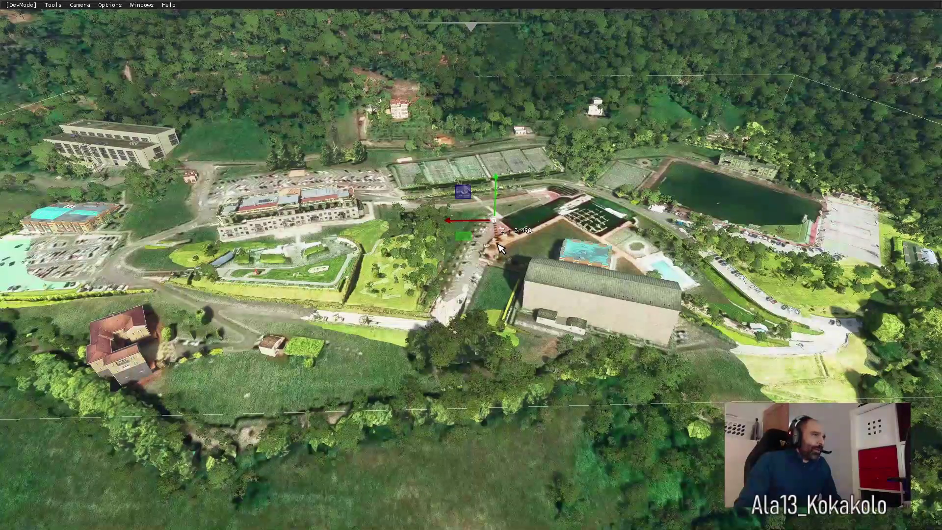
{"action": "left_click_drag", "start_coordinate": [501, 249], "coordinate": [501, 249]}
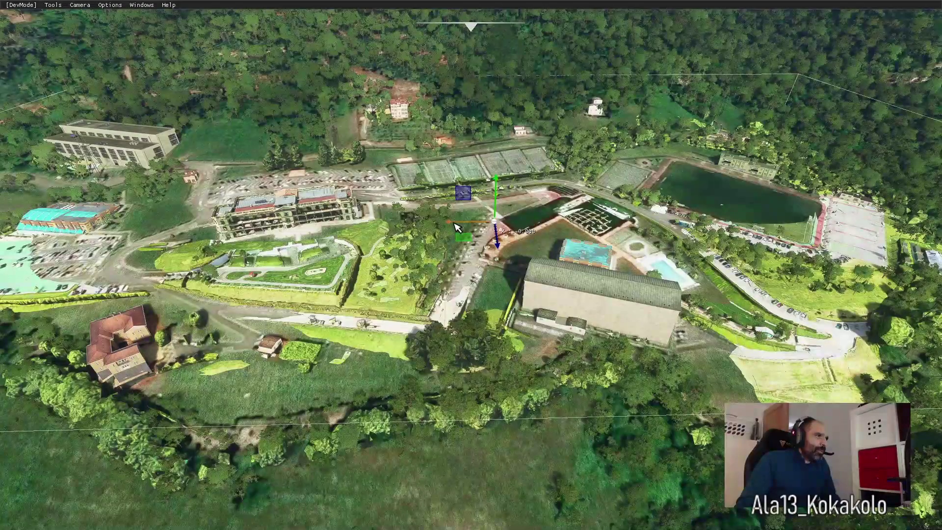
{"action": "left_click_drag", "start_coordinate": [455, 224], "coordinate": [457, 224]}
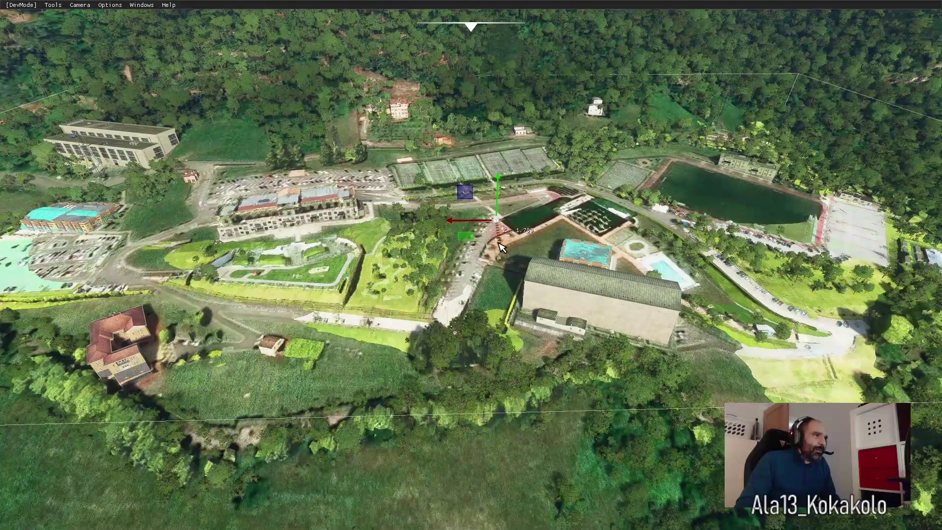
{"action": "left_click_drag", "start_coordinate": [502, 248], "coordinate": [501, 249]}
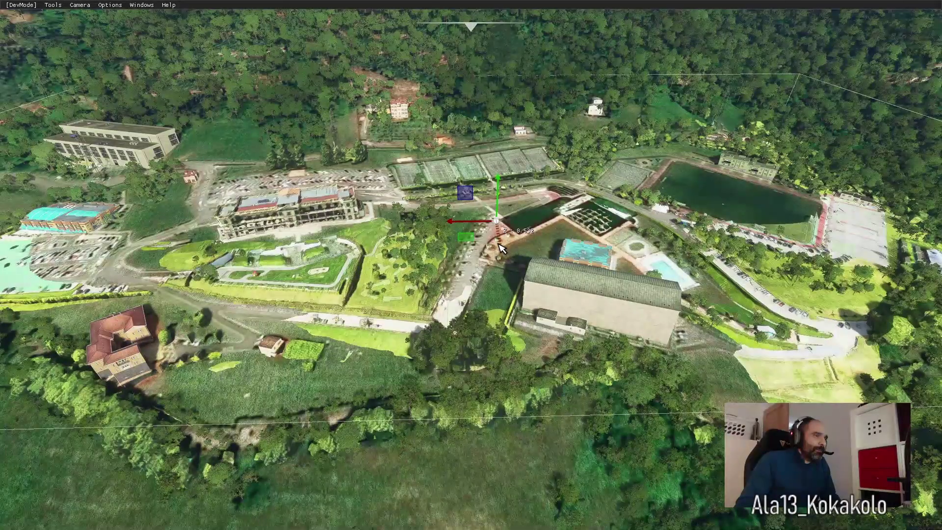
{"action": "mouse_move", "coordinate": [500, 194]}
{"action": "left_mouse_down"}
{"action": "mouse_move", "coordinate": [504, 182]}
{"action": "mouse_move", "coordinate": [501, 191]}
{"action": "left_mouse_up"}
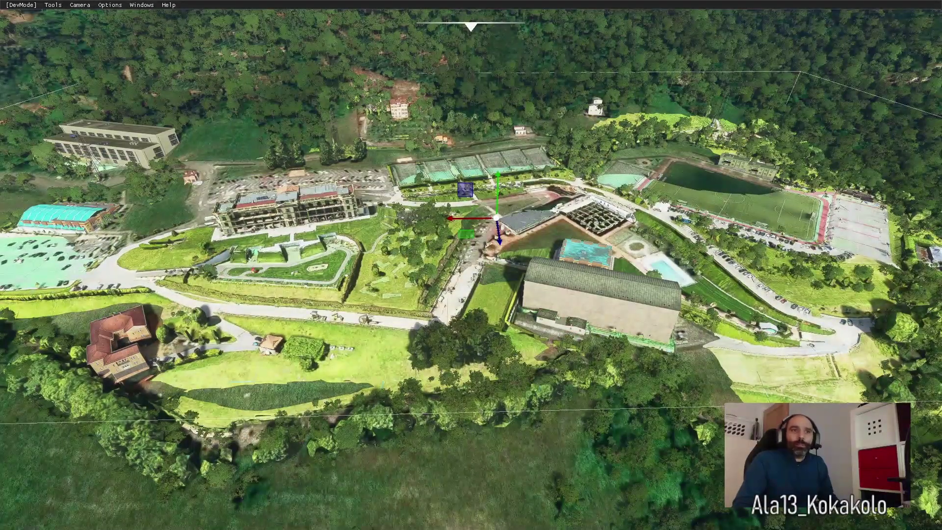
{"action": "key", "text": "space"}
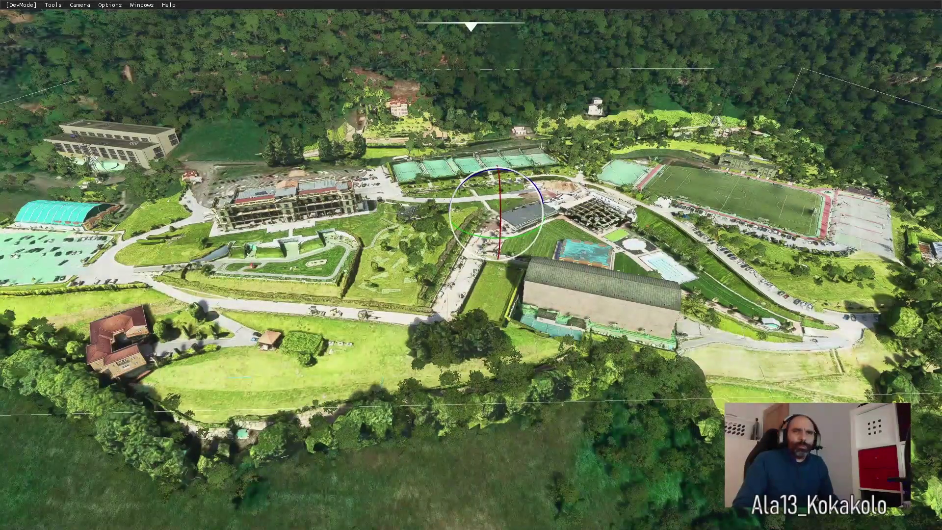
Lower the model 6.178 along Y, view top-down, and place the first exclusion-polygon corner.
{"action": "key", "text": "space"}
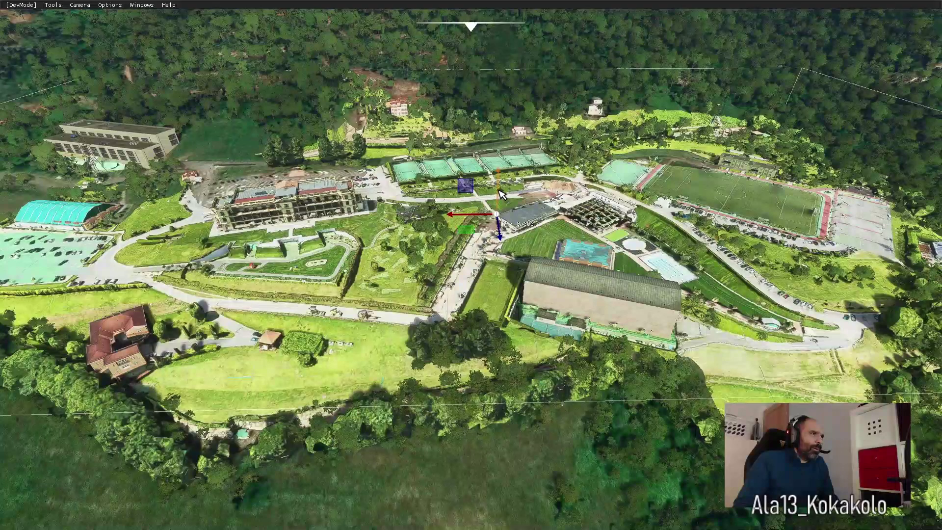
{"action": "left_click_drag", "start_coordinate": [501, 193], "coordinate": [499, 197]}
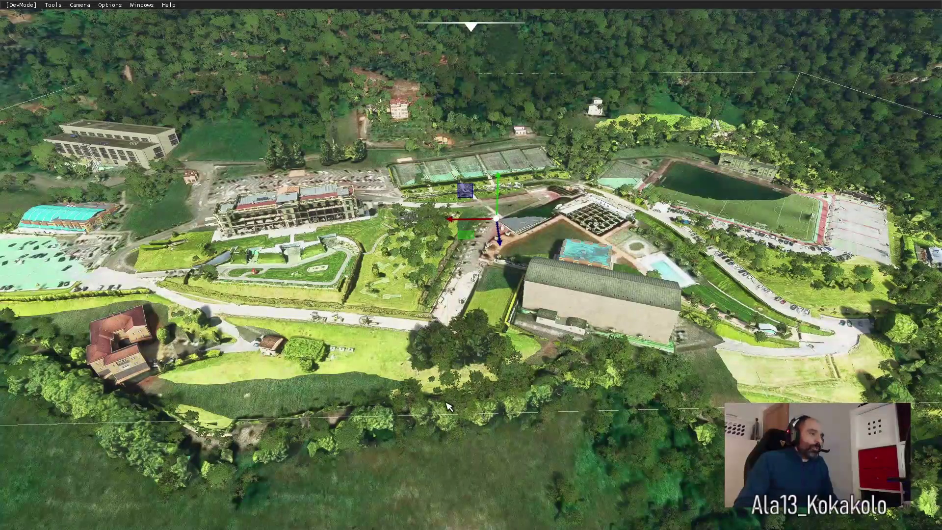
{"action": "mouse_move", "coordinate": [448, 406]}
{"action": "right_mouse_down"}
{"action": "mouse_move", "coordinate": [475, 460]}
{"action": "mouse_move", "coordinate": [313, 457]}
{"action": "right_mouse_up"}
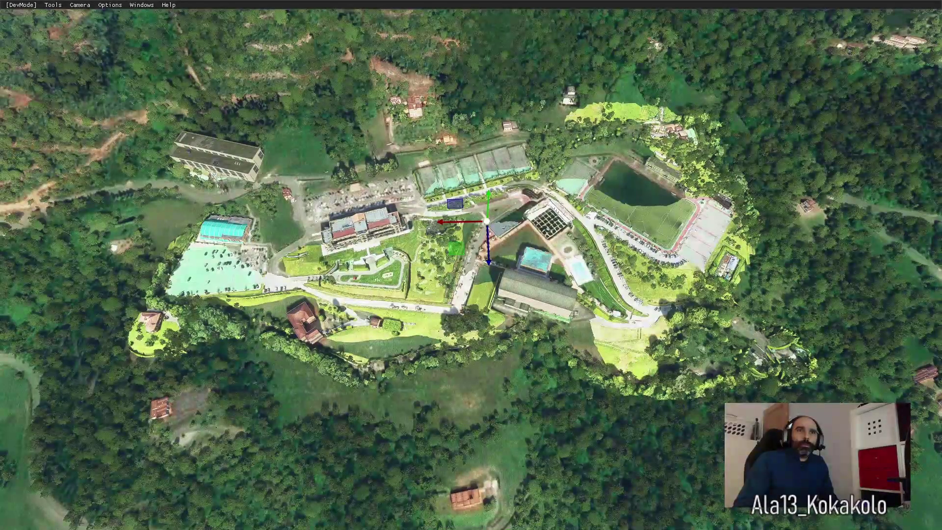
{"action": "left_click", "coordinate": [432, 270]}
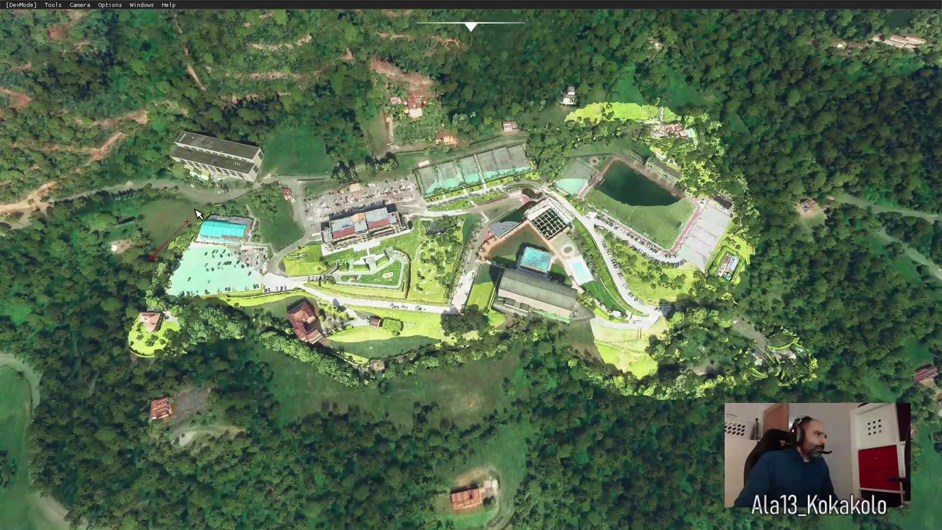
Add and adjust exclusion-polygon corners along the top and upper-right of the complex.
{"action": "left_click", "coordinate": [206, 127]}
{"action": "left_click", "coordinate": [157, 150]}
{"action": "mouse_move", "coordinate": [197, 87]}
{"action": "left_mouse_down"}
{"action": "mouse_move", "coordinate": [223, 70]}
{"action": "mouse_move", "coordinate": [171, 63]}
{"action": "left_mouse_up"}
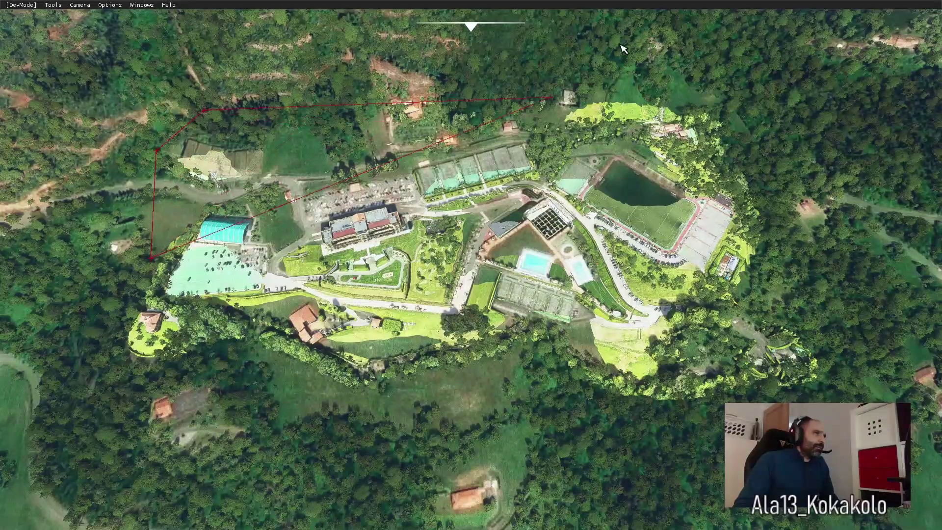
{"action": "left_click", "coordinate": [740, 47]}
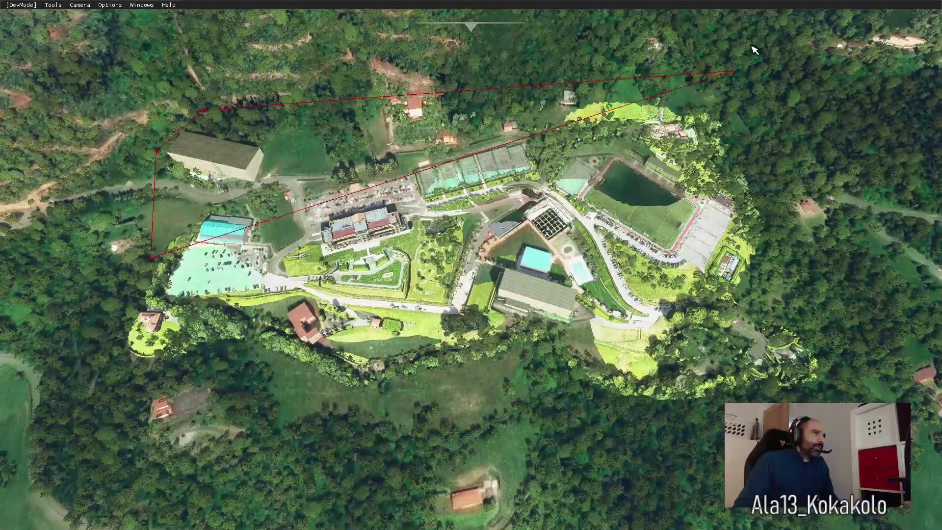
{"action": "left_click_drag", "start_coordinate": [755, 50], "coordinate": [737, 30]}
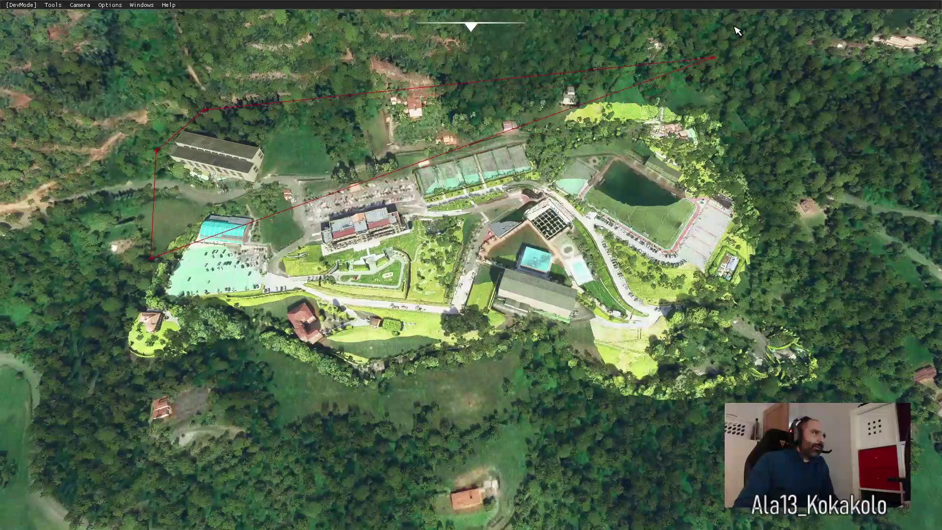
Add corners along the east, bottom and lower-left edges, then close the polygon.
{"action": "left_click", "coordinate": [806, 289]}
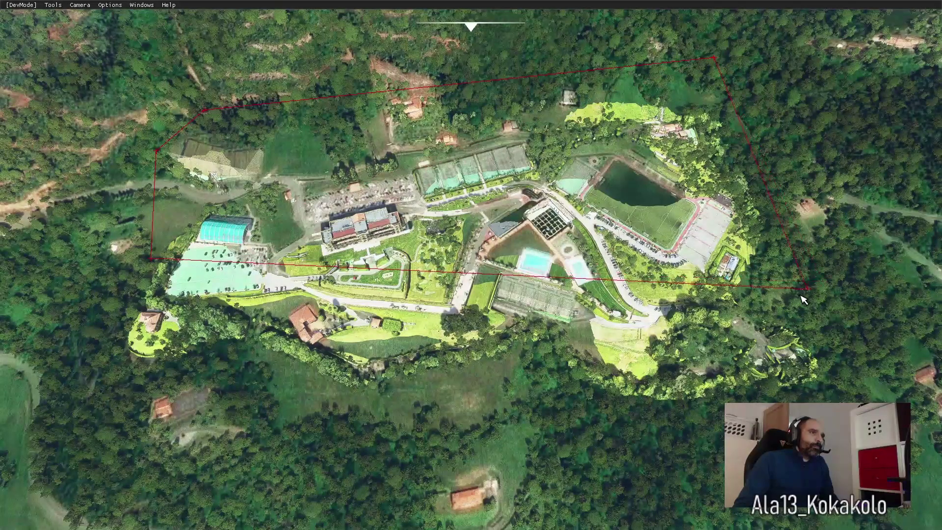
{"action": "left_click", "coordinate": [834, 404]}
{"action": "left_click", "coordinate": [630, 428]}
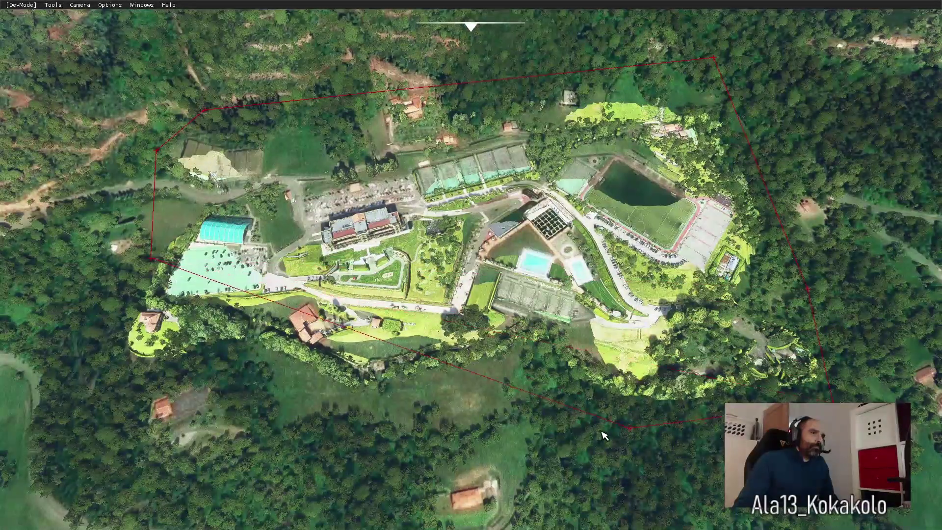
{"action": "left_click_drag", "start_coordinate": [629, 427], "coordinate": [281, 405]}
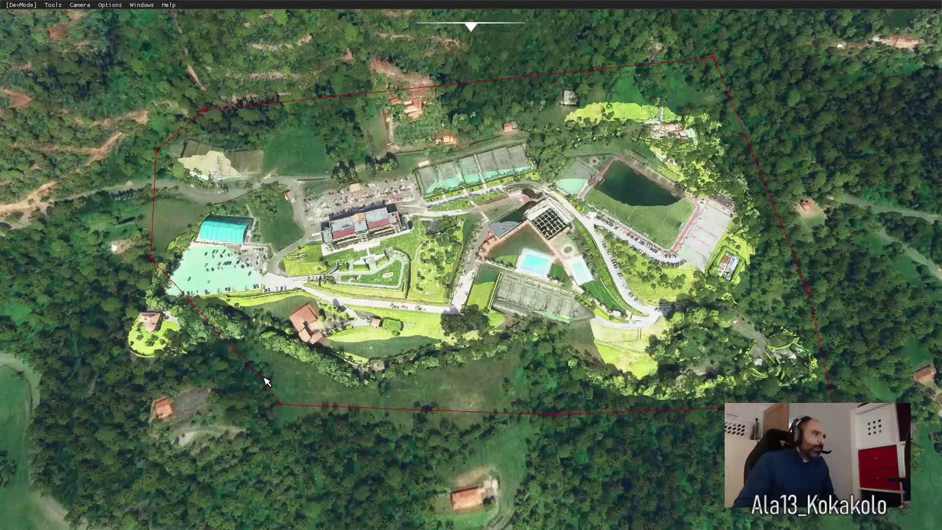
{"action": "left_click", "coordinate": [223, 348]}
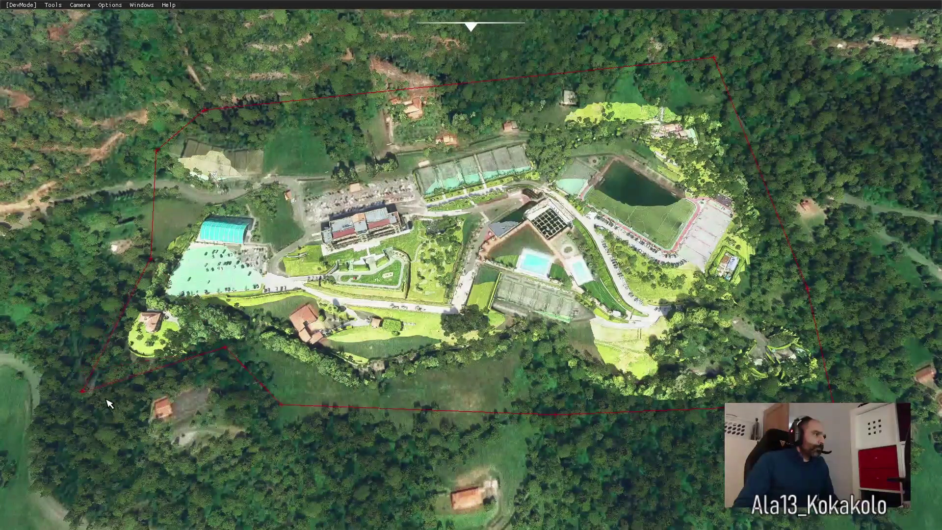
{"action": "mouse_move", "coordinate": [145, 390]}
{"action": "left_mouse_down"}
{"action": "mouse_move", "coordinate": [136, 369]}
{"action": "mouse_move", "coordinate": [100, 351]}
{"action": "left_mouse_up"}
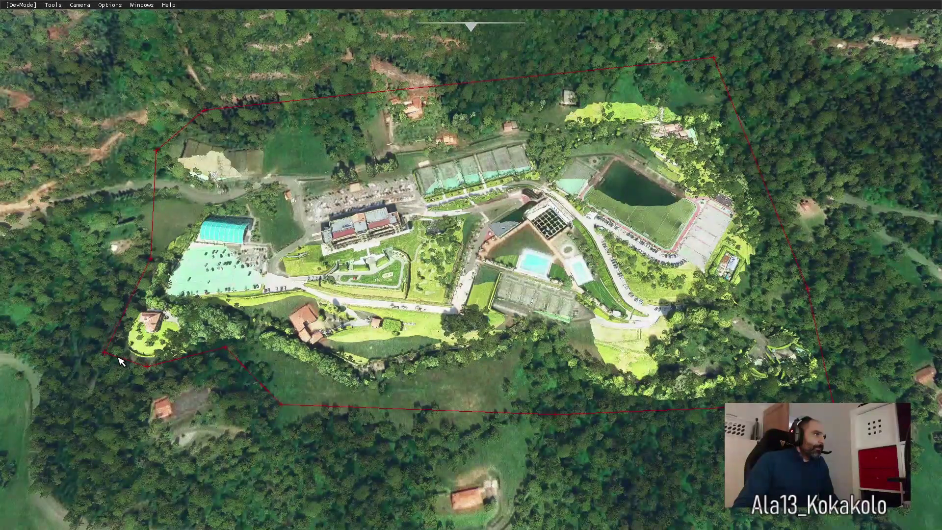
{"action": "left_click", "coordinate": [376, 269]}
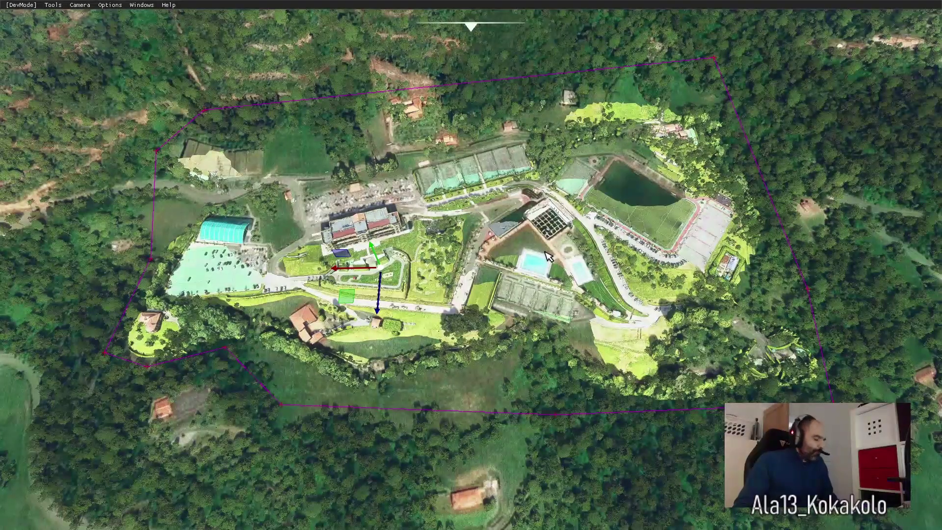
Reselect the object, lower it slightly, and move it toward the pools mid-complex.
{"action": "left_click", "coordinate": [836, 128]}
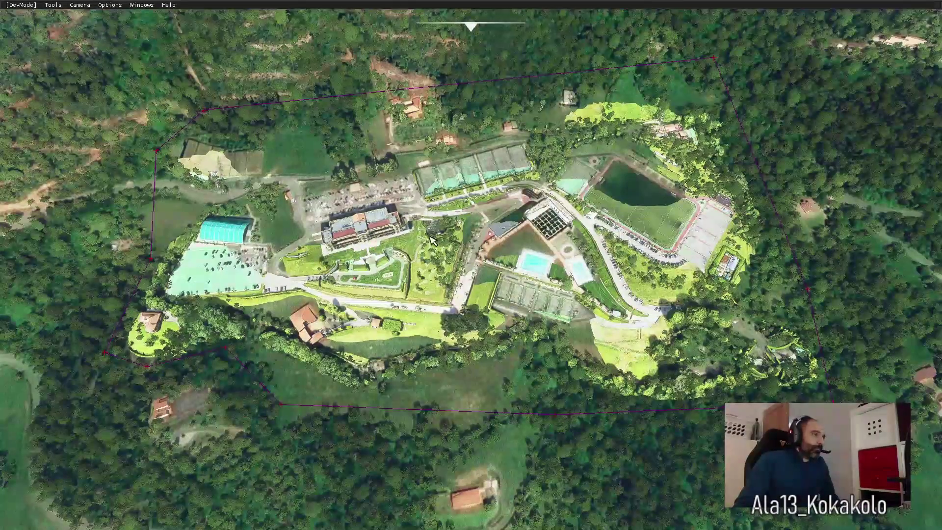
{"action": "left_click", "coordinate": [451, 250]}
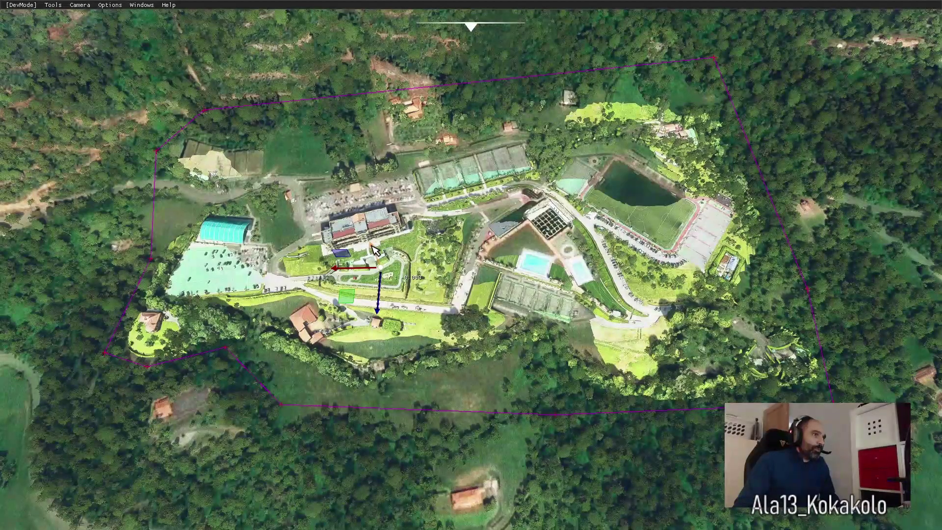
{"action": "left_click_drag", "start_coordinate": [369, 250], "coordinate": [373, 254]}
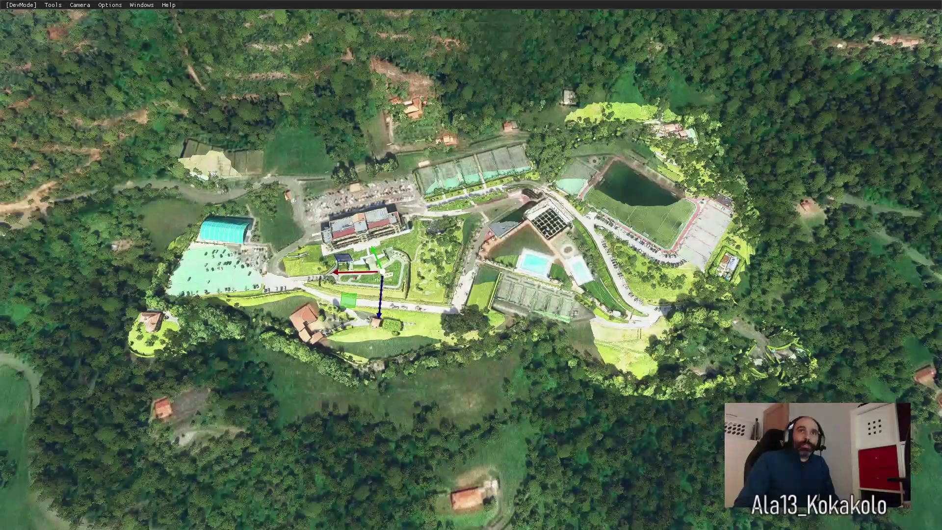
{"action": "mouse_move", "coordinate": [375, 250]}
{"action": "left_mouse_down"}
{"action": "mouse_move", "coordinate": [488, 197]}
{"action": "mouse_move", "coordinate": [491, 205]}
{"action": "left_mouse_up"}
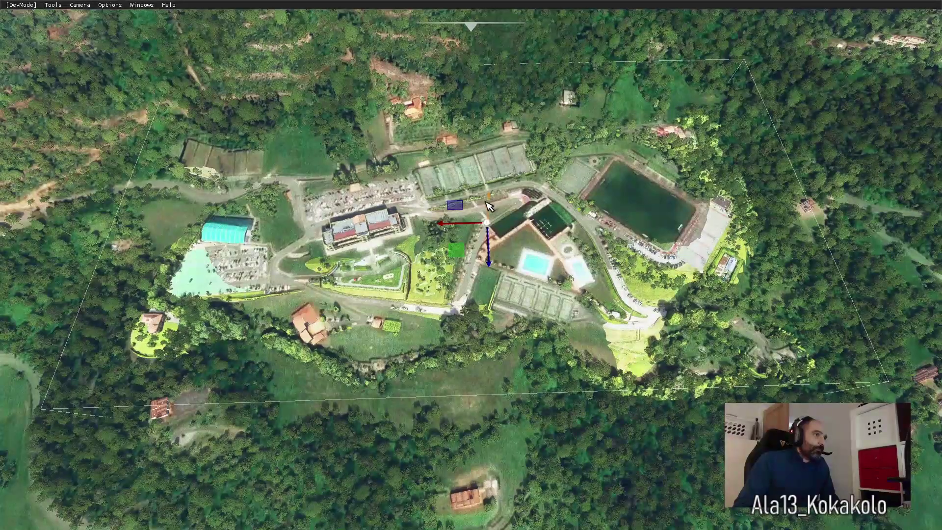
Lower the object slightly in height, checking it obliquely and near top-down, then enter rotate mode.
{"action": "right_click_drag", "start_coordinate": [545, 443], "coordinate": [543, 358]}
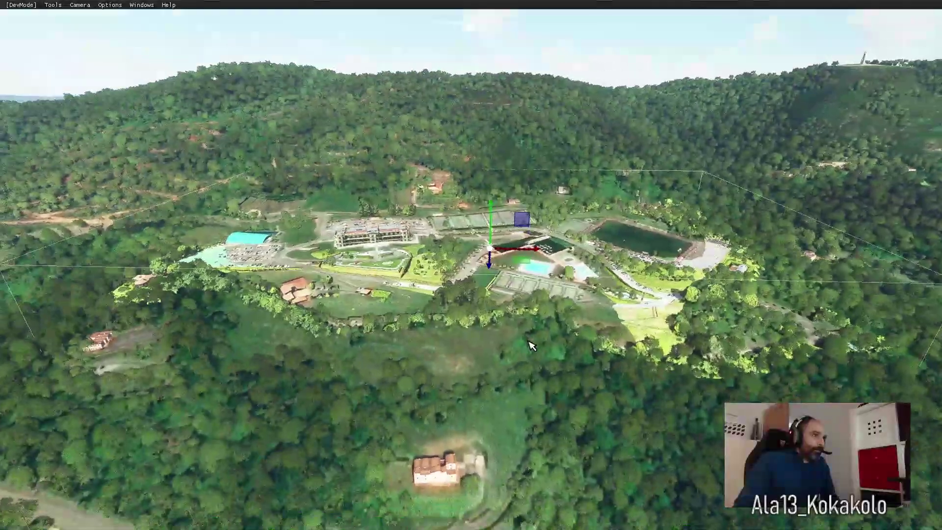
{"action": "scroll", "coordinate": [545, 368], "scroll_direction": "up", "scroll_amount": 2}
{"action": "scroll", "coordinate": [549, 382], "scroll_direction": "up", "scroll_amount": 1}
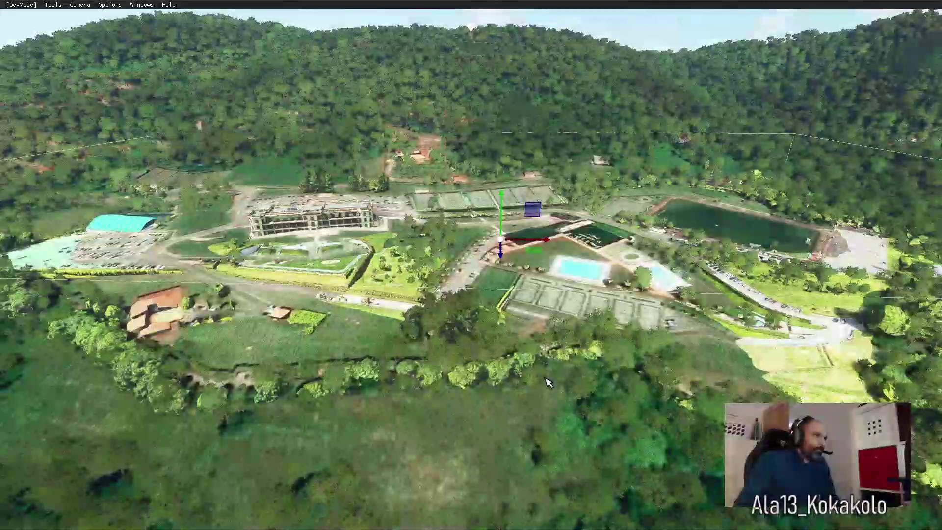
{"action": "scroll", "coordinate": [535, 367], "scroll_direction": "up", "scroll_amount": 1}
{"action": "left_click_drag", "start_coordinate": [515, 220], "coordinate": [510, 212]}
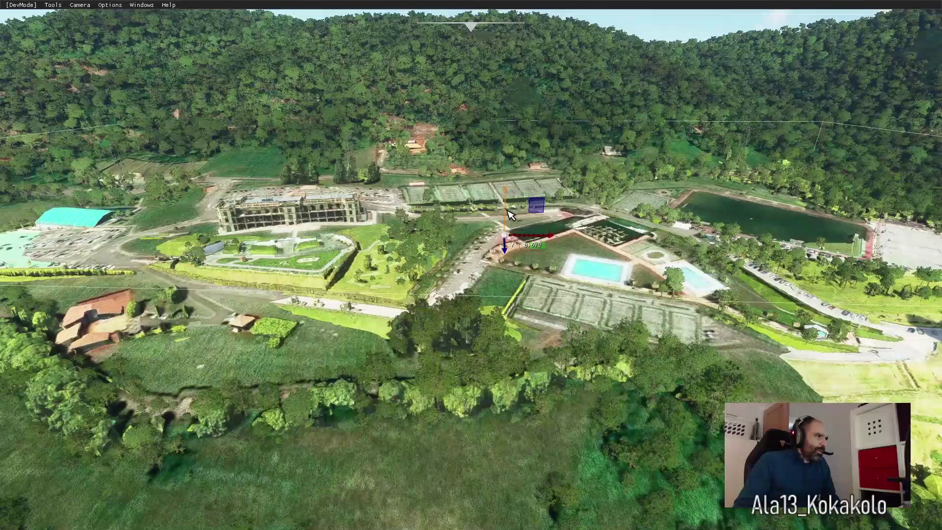
{"action": "mouse_move", "coordinate": [510, 215]}
{"action": "right_mouse_down"}
{"action": "mouse_move", "coordinate": [511, 245]}
{"action": "mouse_move", "coordinate": [173, 153]}
{"action": "right_mouse_up"}
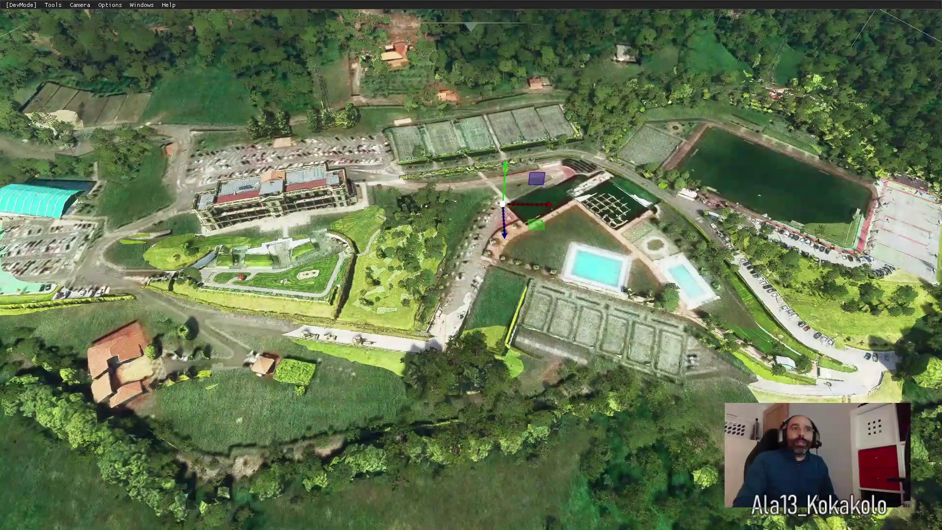
{"action": "key", "text": "space"}
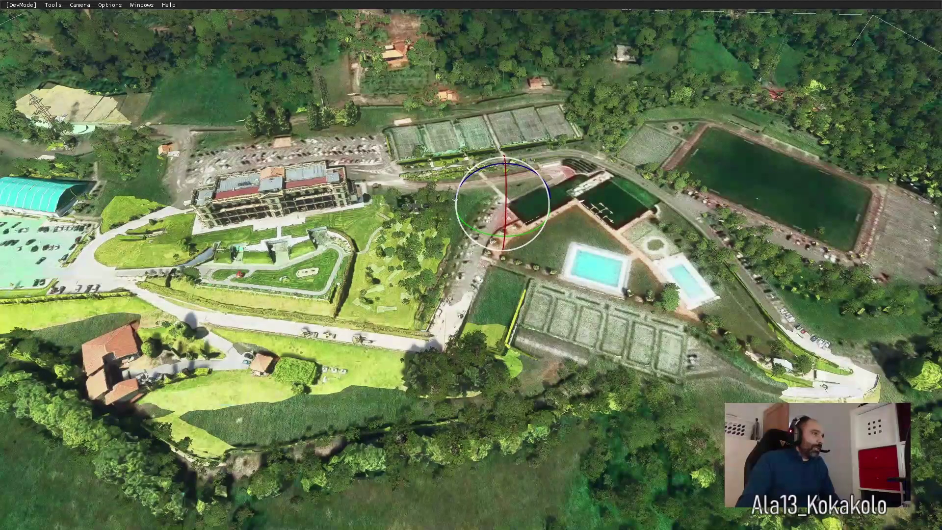
Shift the model along X from -0.600 to -2.100 and raise it along Y.
{"action": "scroll", "coordinate": [528, 419], "scroll_direction": "down", "scroll_amount": 5}
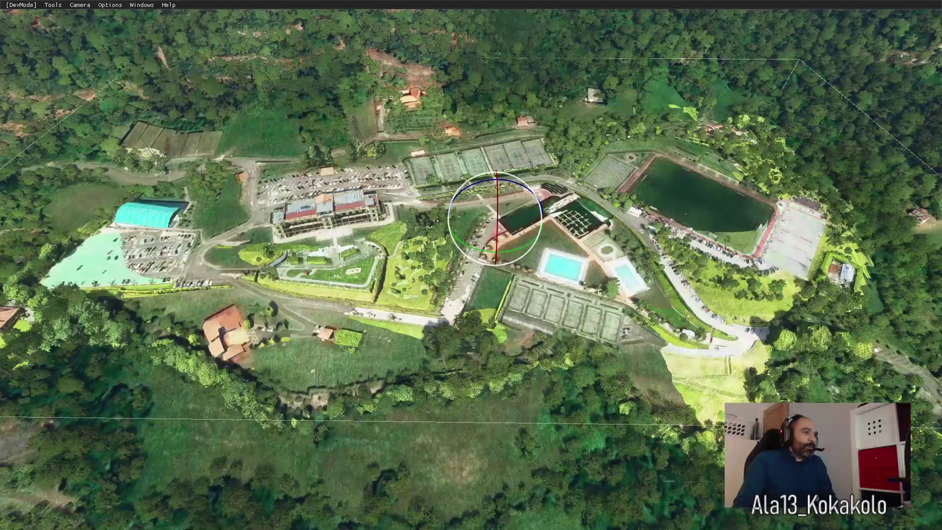
{"action": "scroll", "coordinate": [342, 237], "scroll_direction": "up", "scroll_amount": 3}
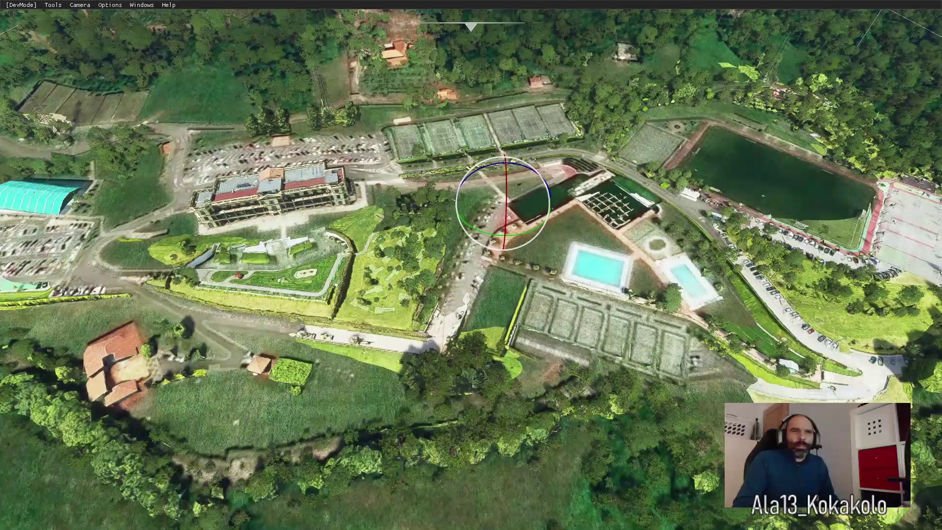
{"action": "key", "text": "space"}
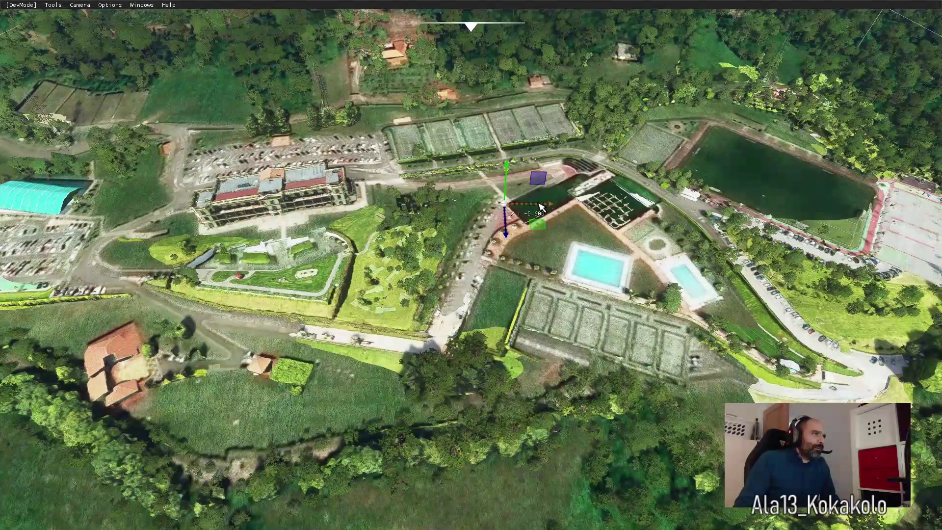
{"action": "left_click_drag", "start_coordinate": [540, 206], "coordinate": [544, 207]}
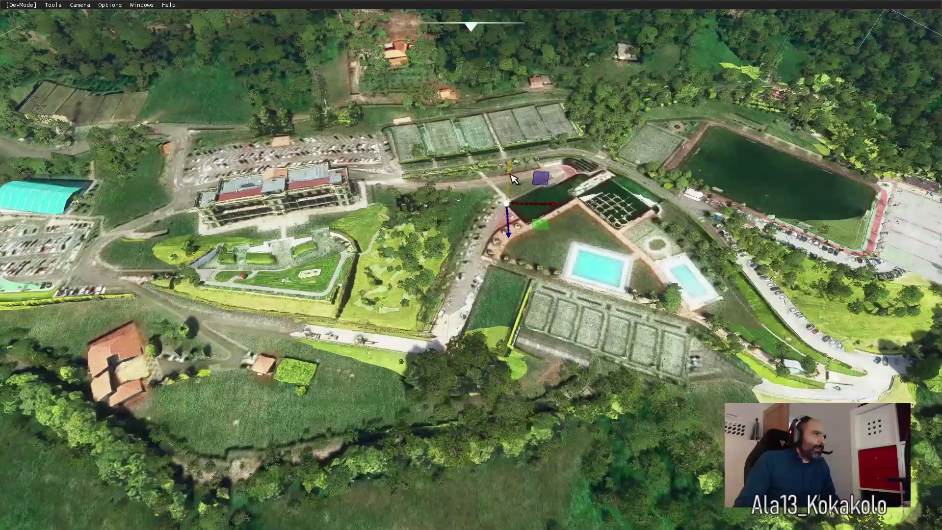
{"action": "mouse_move", "coordinate": [510, 182]}
{"action": "left_mouse_down"}
{"action": "mouse_move", "coordinate": [517, 172]}
{"action": "mouse_move", "coordinate": [516, 184]}
{"action": "left_mouse_up"}
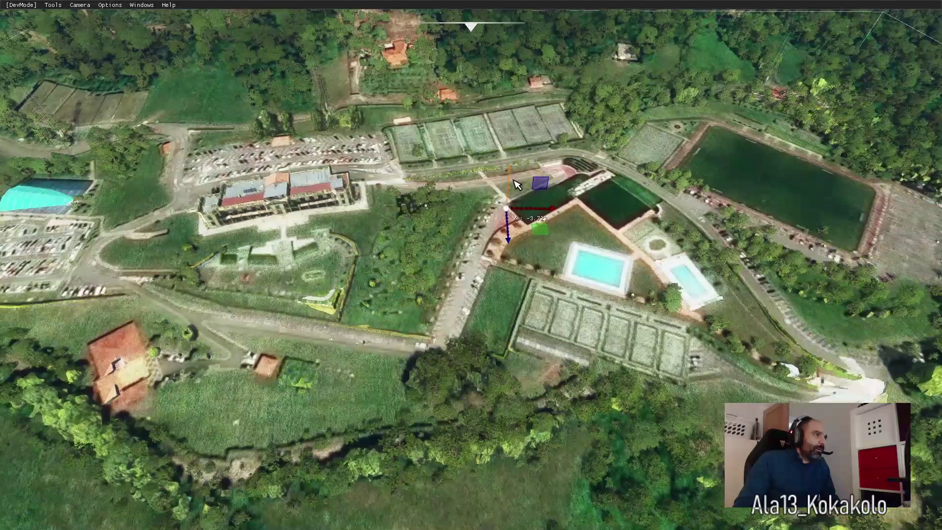
Raise the model a bit more, then view the complex obliquely with the horizon.
{"action": "left_click_drag", "start_coordinate": [516, 184], "coordinate": [519, 174]}
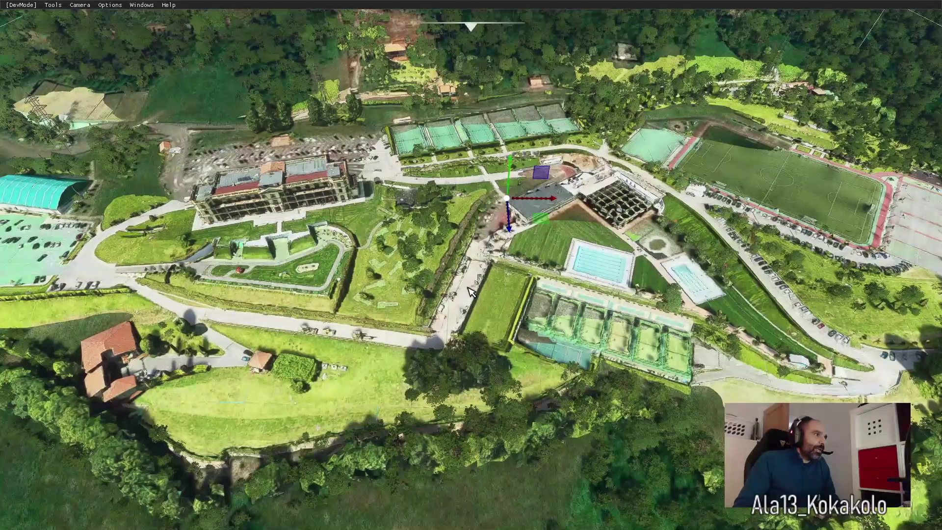
{"action": "scroll", "coordinate": [470, 291], "scroll_direction": "down", "scroll_amount": 3}
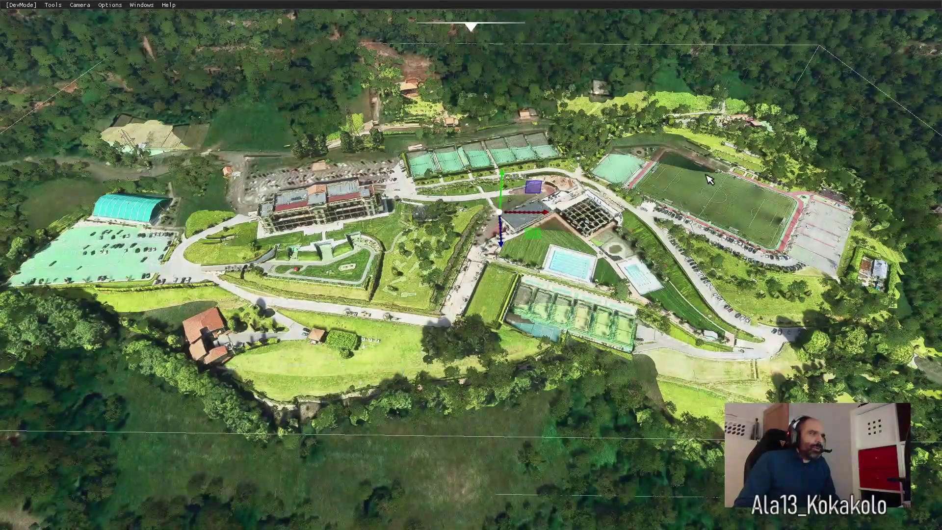
{"action": "scroll", "coordinate": [719, 175], "scroll_direction": "down", "scroll_amount": 3}
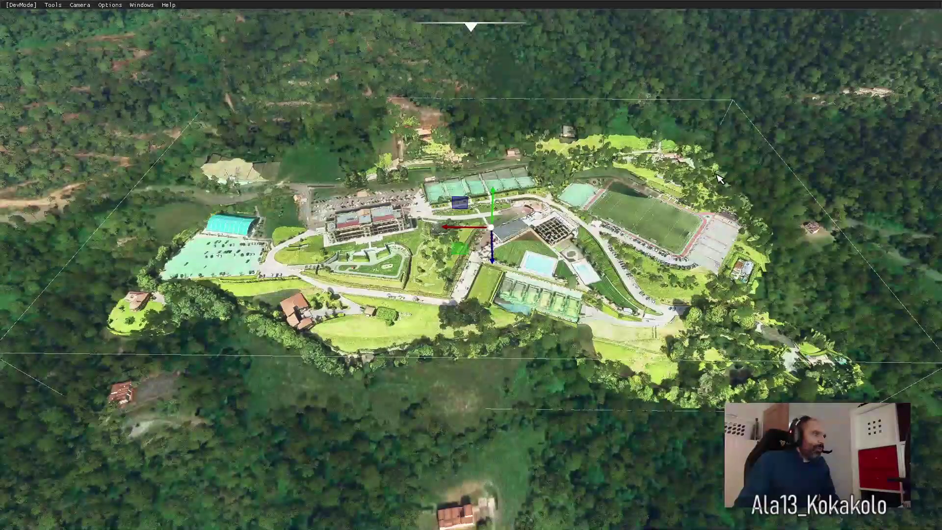
{"action": "mouse_move", "coordinate": [720, 180]}
{"action": "right_mouse_down"}
{"action": "mouse_move", "coordinate": [736, 74]}
{"action": "mouse_move", "coordinate": [542, 75]}
{"action": "mouse_move", "coordinate": [534, 47]}
{"action": "mouse_move", "coordinate": [539, 57]}
{"action": "right_mouse_up"}
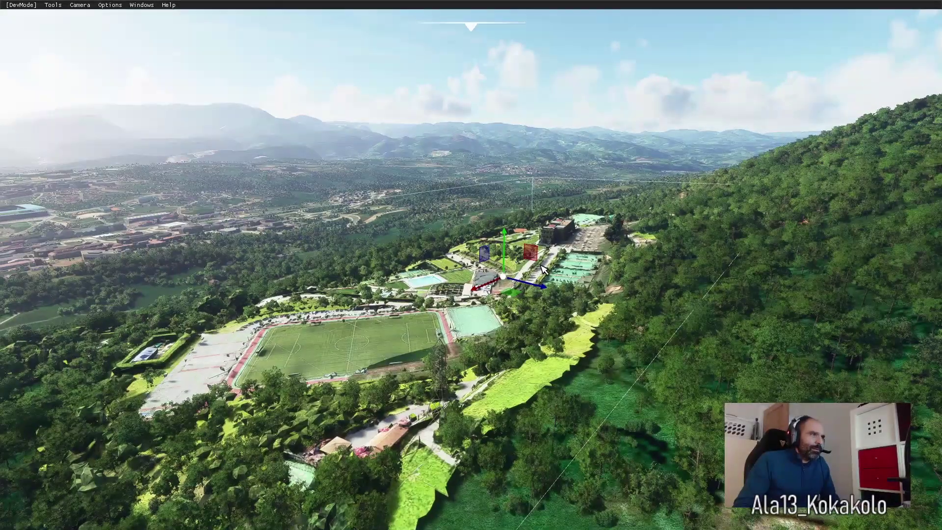
{"action": "key", "text": "a"}
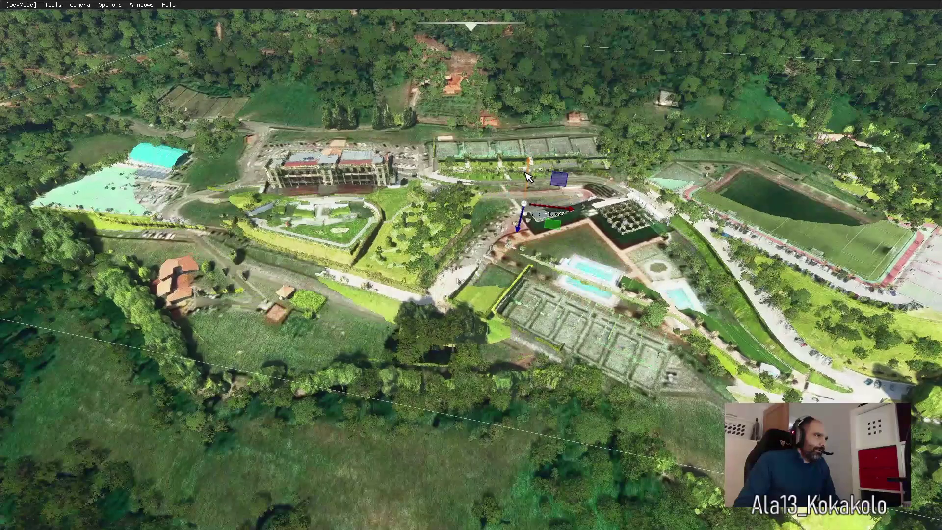
Nudge the model slightly on Y, X and Z to sit flush, then view it from the far side.
{"action": "left_click_drag", "start_coordinate": [528, 176], "coordinate": [528, 174]}
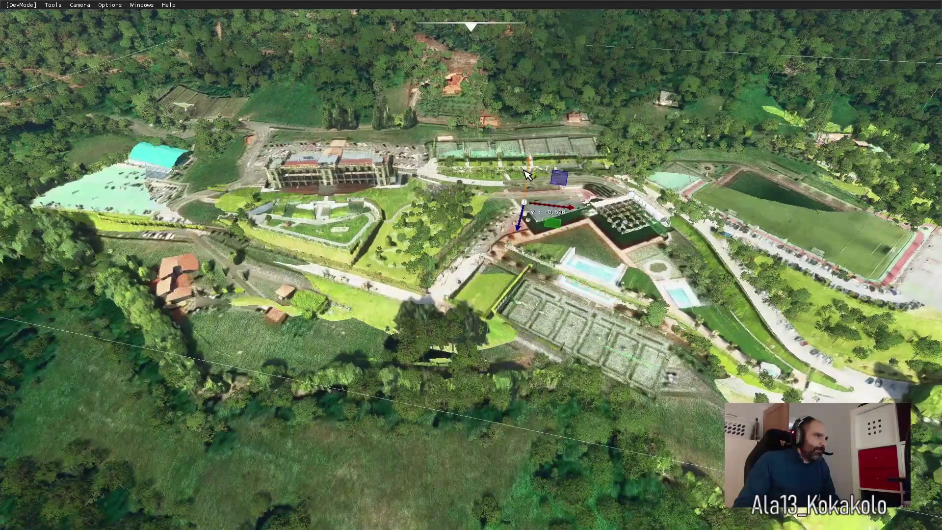
{"action": "left_click_drag", "start_coordinate": [556, 211], "coordinate": [556, 211]}
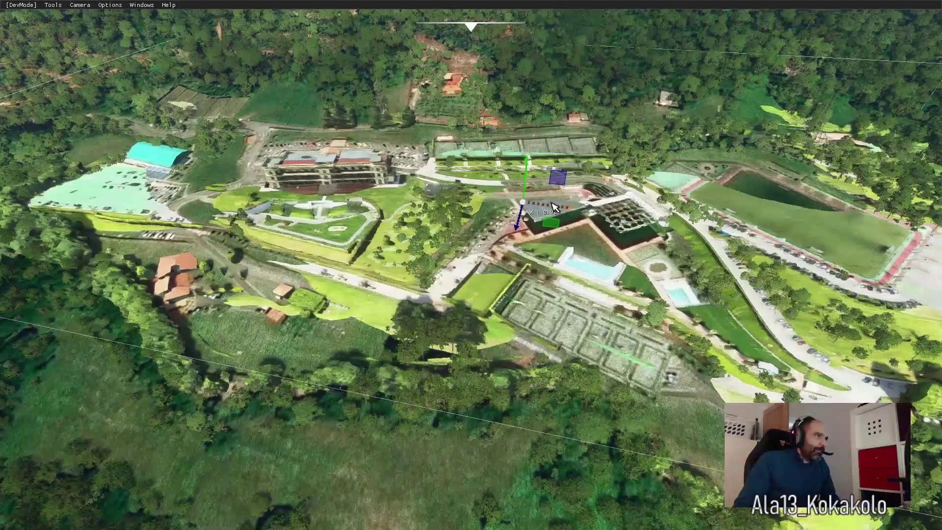
{"action": "left_click_drag", "start_coordinate": [527, 179], "coordinate": [528, 180]}
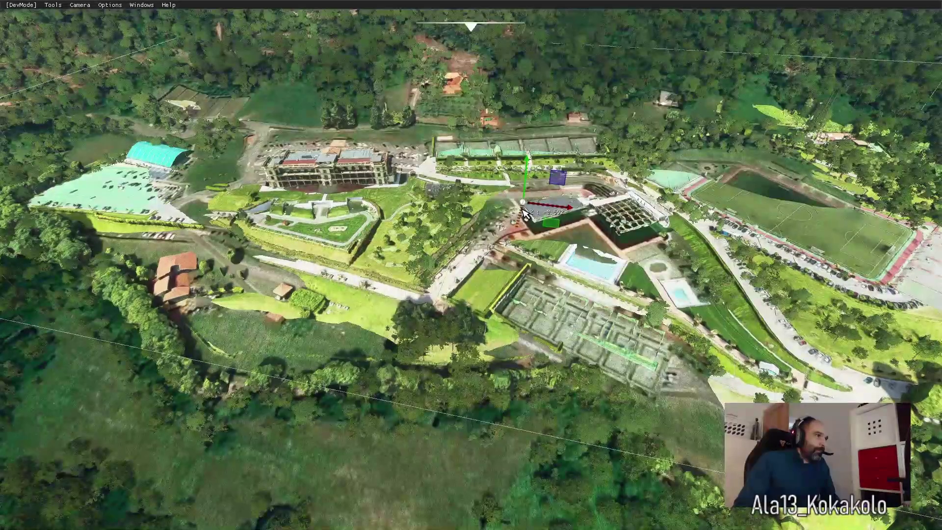
{"action": "left_click_drag", "start_coordinate": [520, 220], "coordinate": [525, 214]}
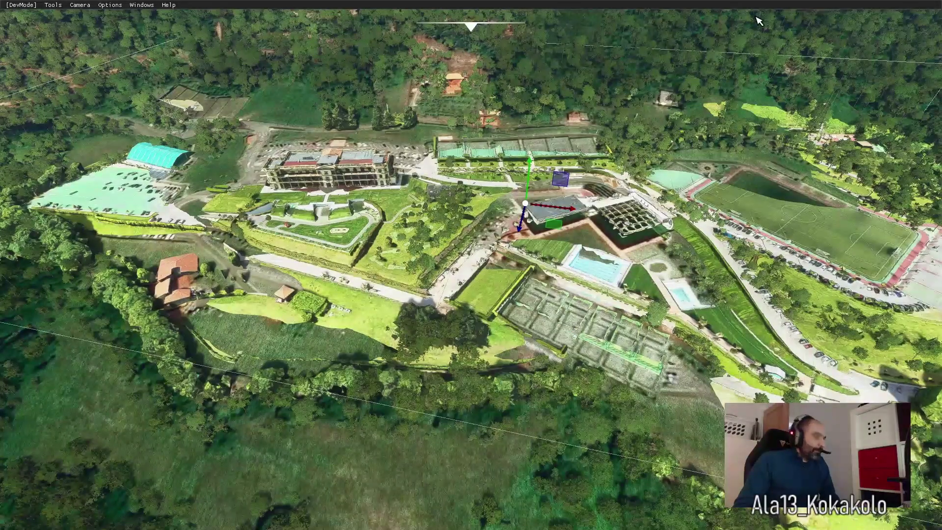
{"action": "right_click_drag", "start_coordinate": [794, 36], "coordinate": [355, 18]}
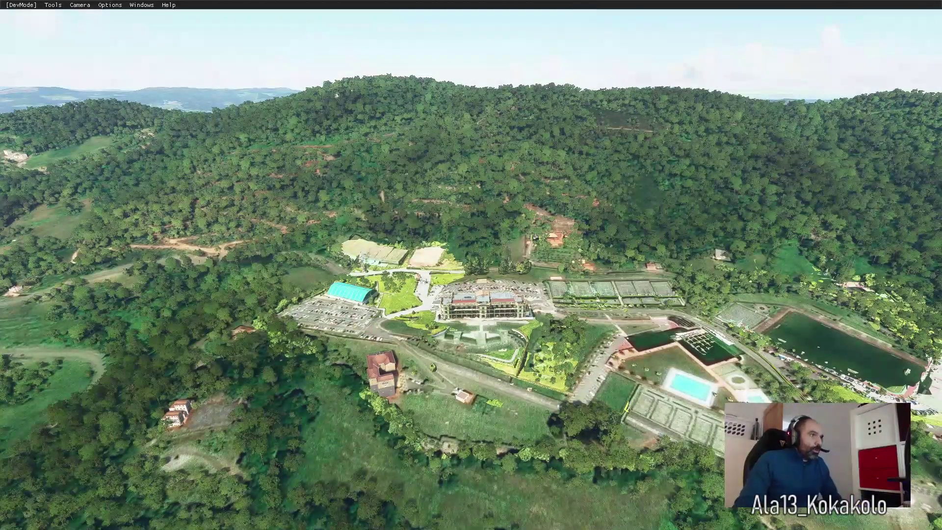
Fly the drone camera toward the estate, swing to face the valley, and descend toward the hangar.
{"action": "key", "text": "w"}
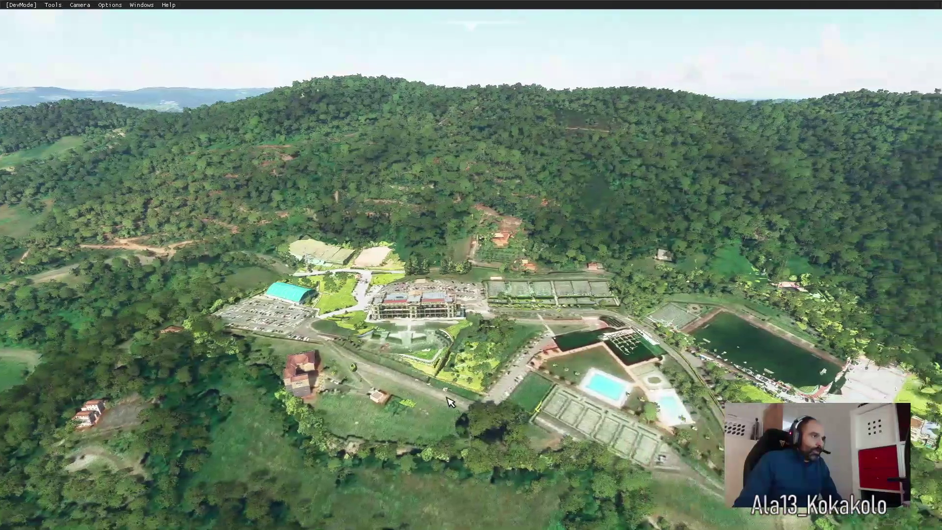
{"action": "key", "text": "w"}
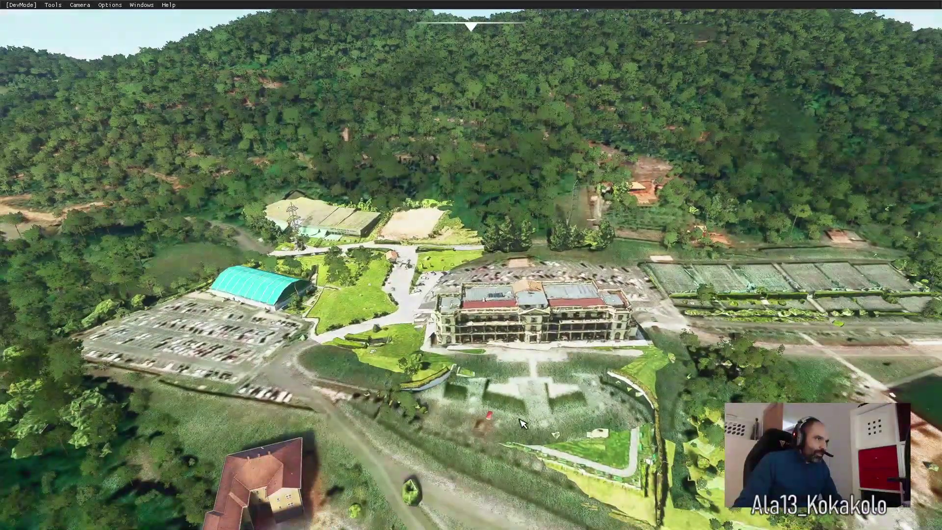
{"action": "right_click_drag", "start_coordinate": [523, 423], "coordinate": [403, 422]}
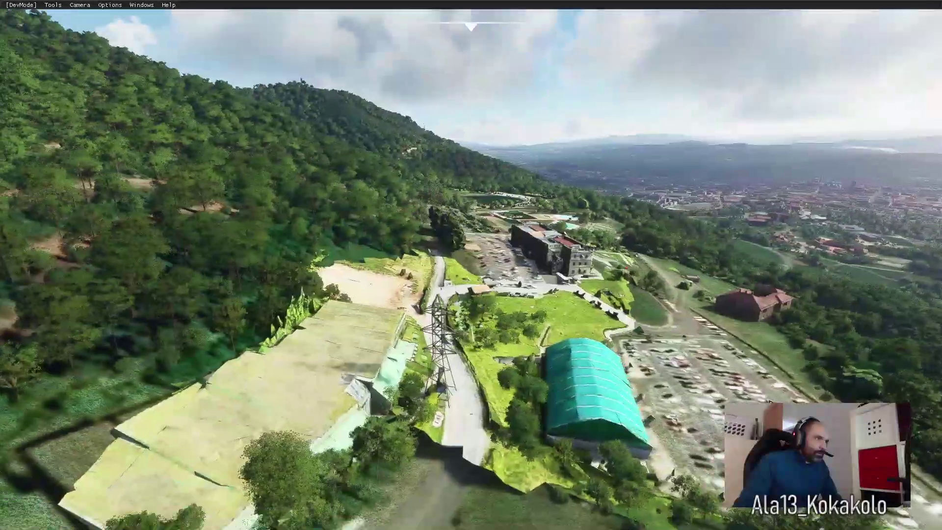
{"action": "key", "text": "f"}
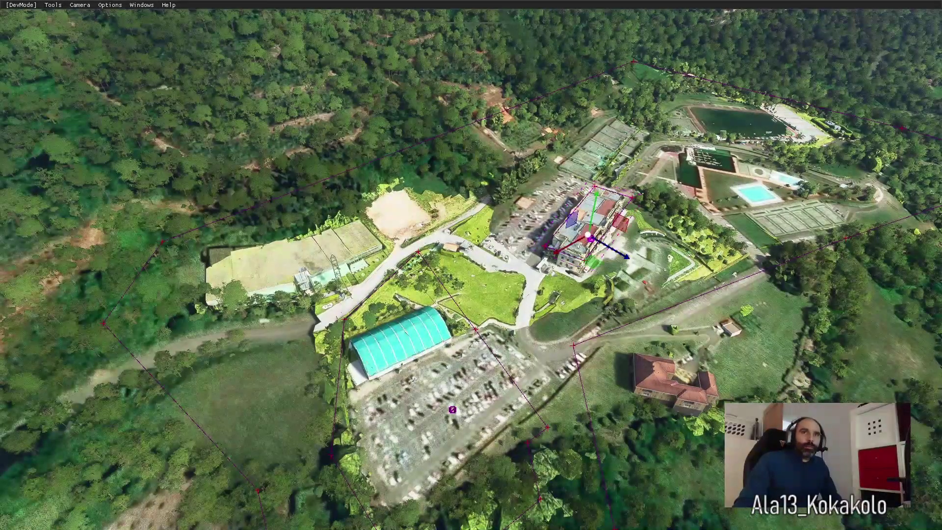
Deselect the building and select the parking-lot exclusion polygon, then pull the camera back over the complex.
{"action": "key", "text": "Escape"}
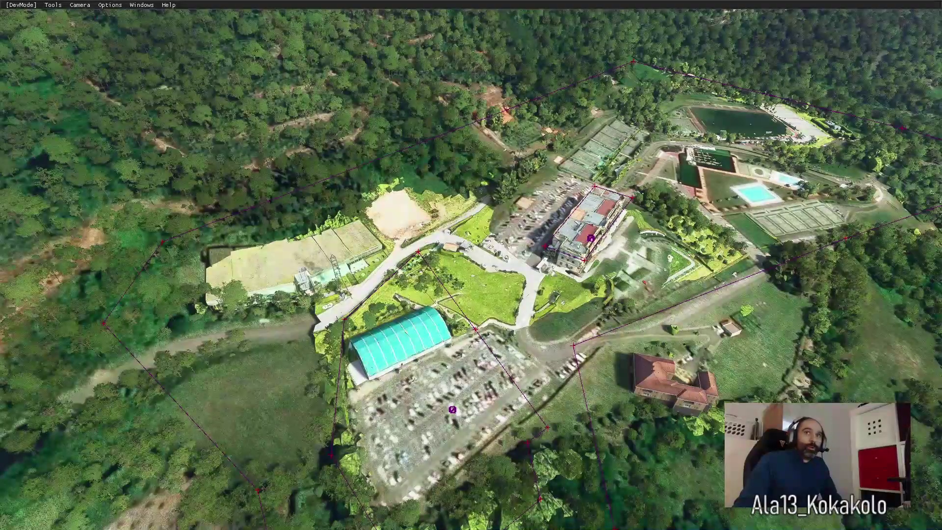
{"action": "left_click", "coordinate": [617, 268]}
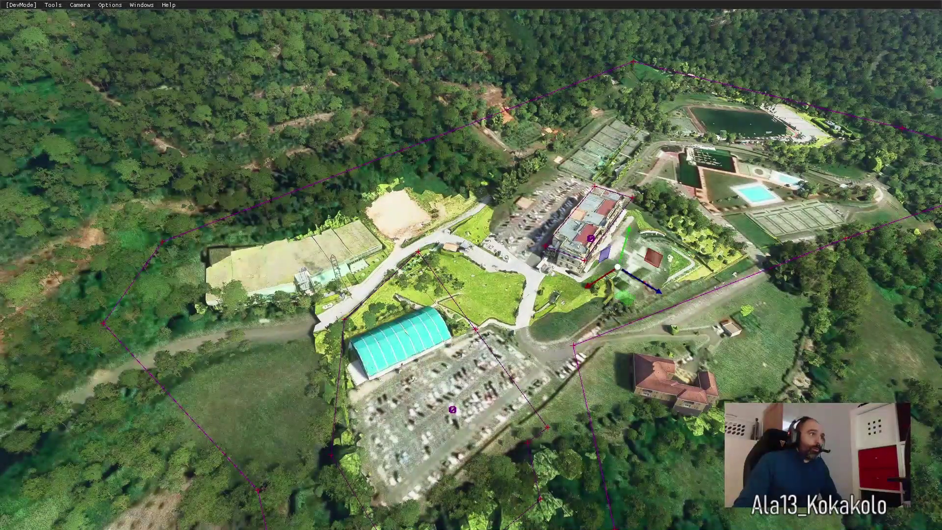
{"action": "left_click", "coordinate": [590, 237]}
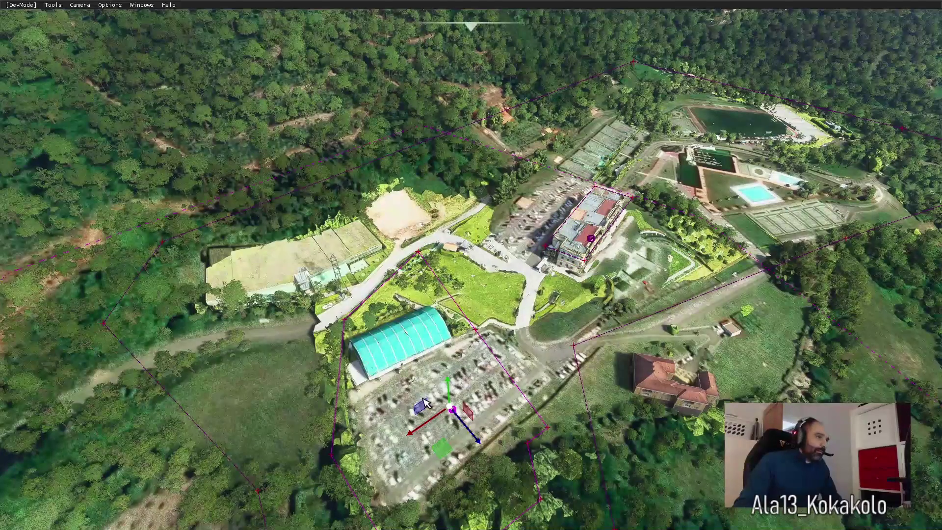
{"action": "left_click", "coordinate": [452, 409]}
{"action": "key", "text": "a"}
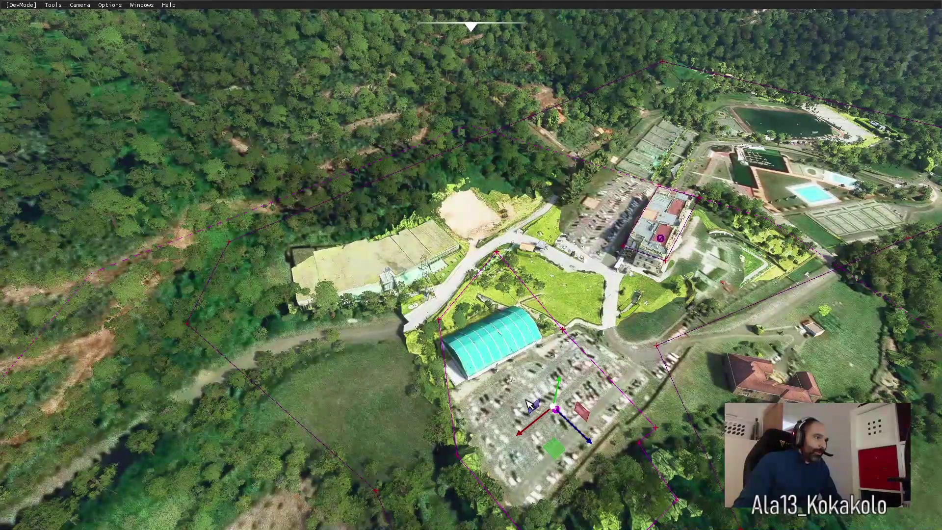
{"action": "key", "text": "s"}
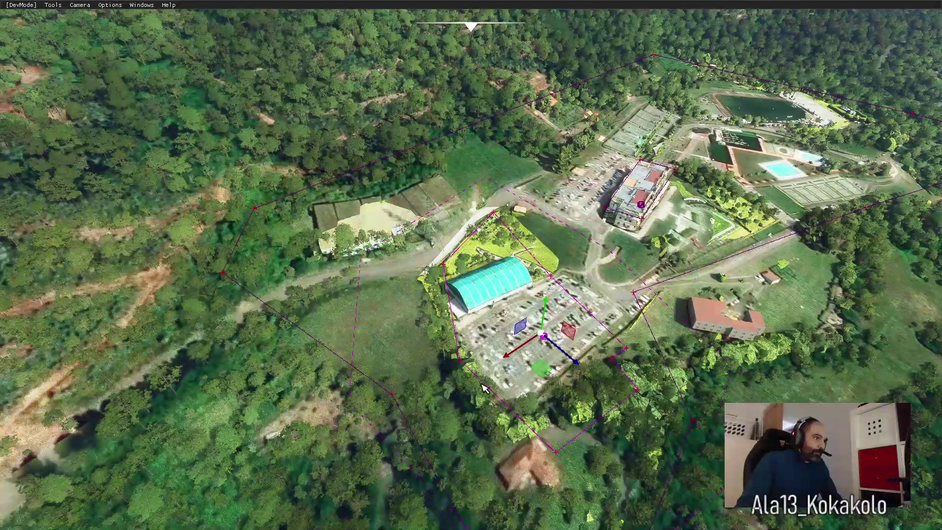
Deselect the parking-lot polygon and frame the large polygon's bottom corners from overhead.
{"action": "left_click", "coordinate": [321, 416]}
{"action": "mouse_move", "coordinate": [316, 390]}
{"action": "right_mouse_down"}
{"action": "mouse_move", "coordinate": [289, 374]}
{"action": "mouse_move", "coordinate": [369, 461]}
{"action": "right_mouse_up"}
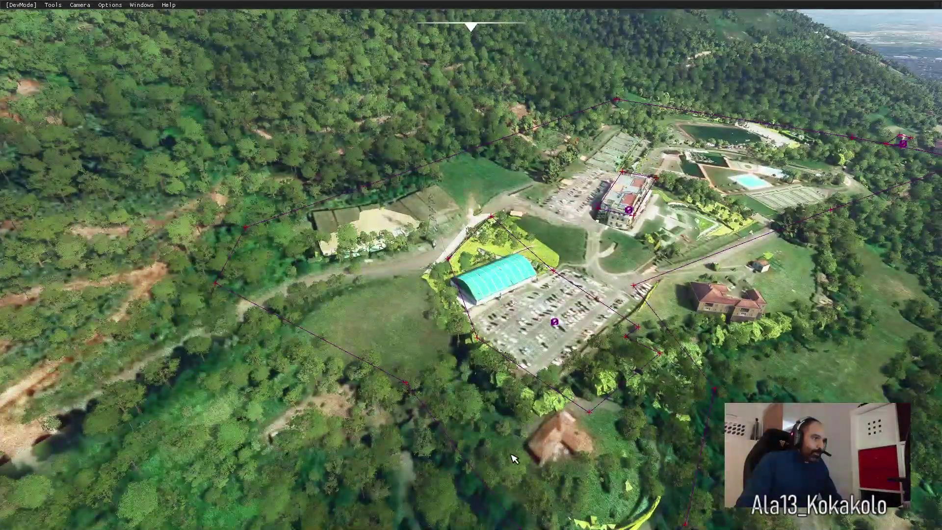
{"action": "right_click_drag", "start_coordinate": [579, 414], "coordinate": [461, 495]}
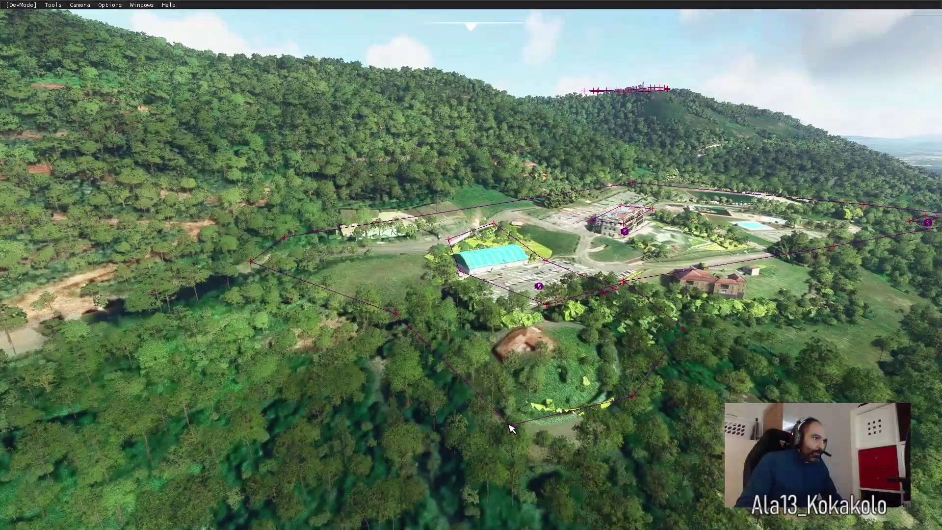
{"action": "right_click_drag", "start_coordinate": [467, 442], "coordinate": [377, 525]}
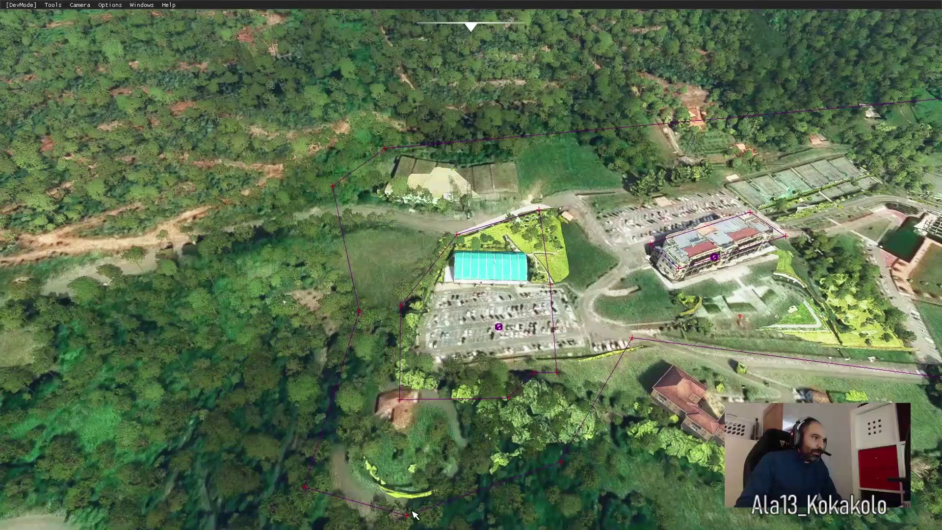
Drag the large polygon's bottom and bottom-left corners up and right toward the parking lot.
{"action": "left_click", "coordinate": [408, 517]}
{"action": "left_click_drag", "start_coordinate": [411, 512], "coordinate": [418, 477]}
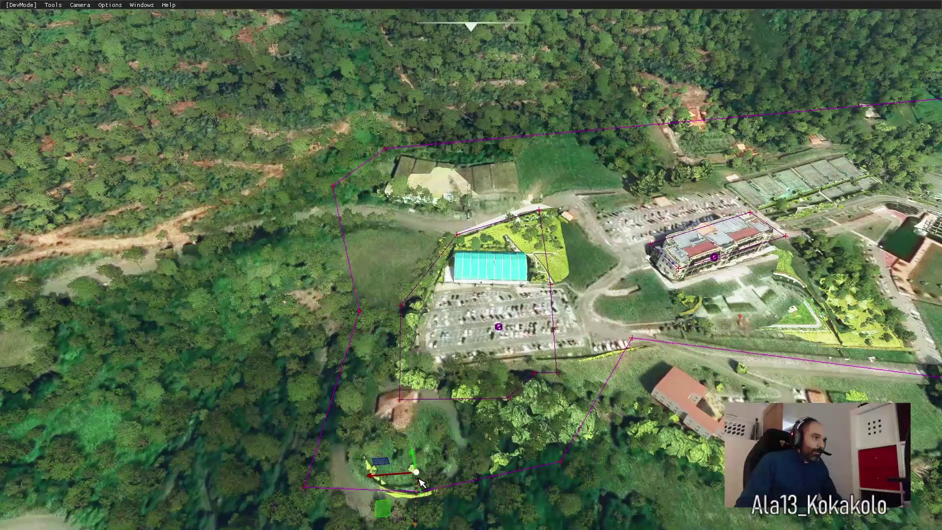
{"action": "left_click", "coordinate": [305, 488]}
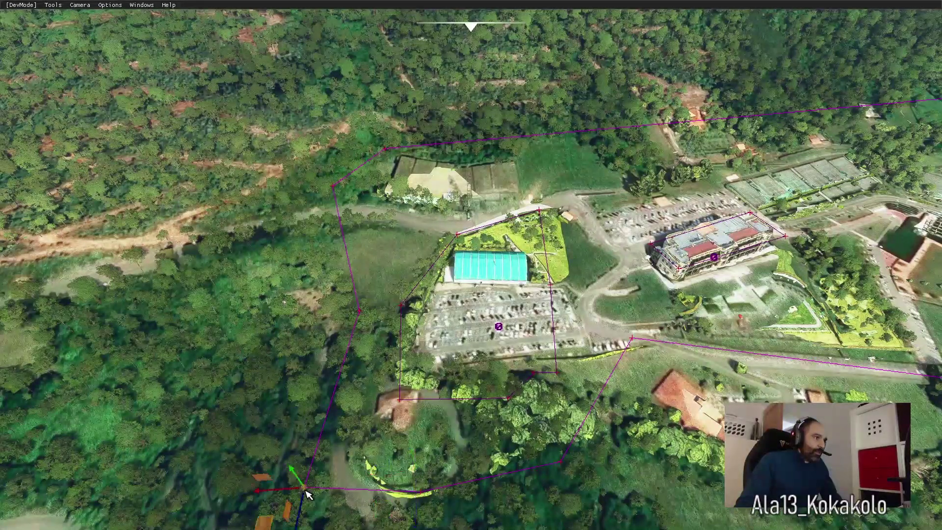
{"action": "mouse_move", "coordinate": [306, 488]}
{"action": "left_mouse_down"}
{"action": "mouse_move", "coordinate": [439, 378]}
{"action": "mouse_move", "coordinate": [443, 423]}
{"action": "left_mouse_up"}
{"action": "left_click", "coordinate": [421, 492]}
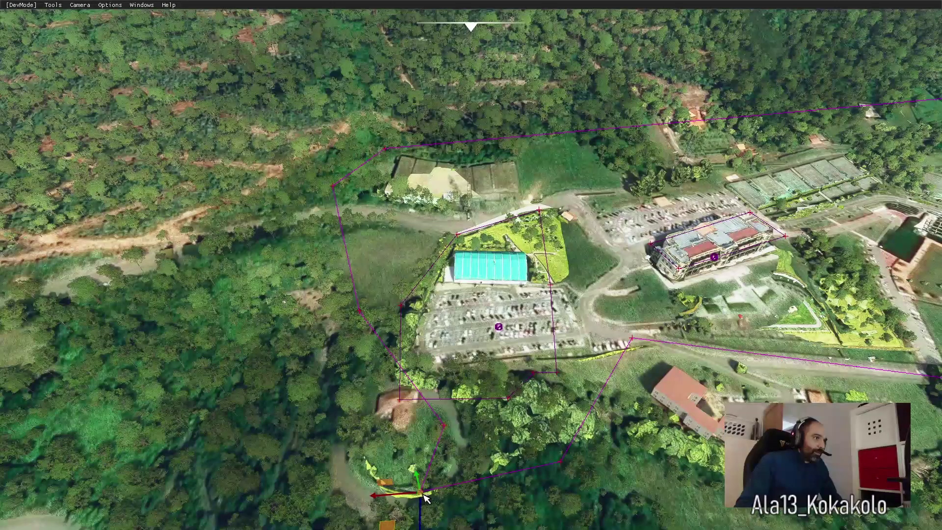
{"action": "left_click_drag", "start_coordinate": [424, 495], "coordinate": [554, 390]}
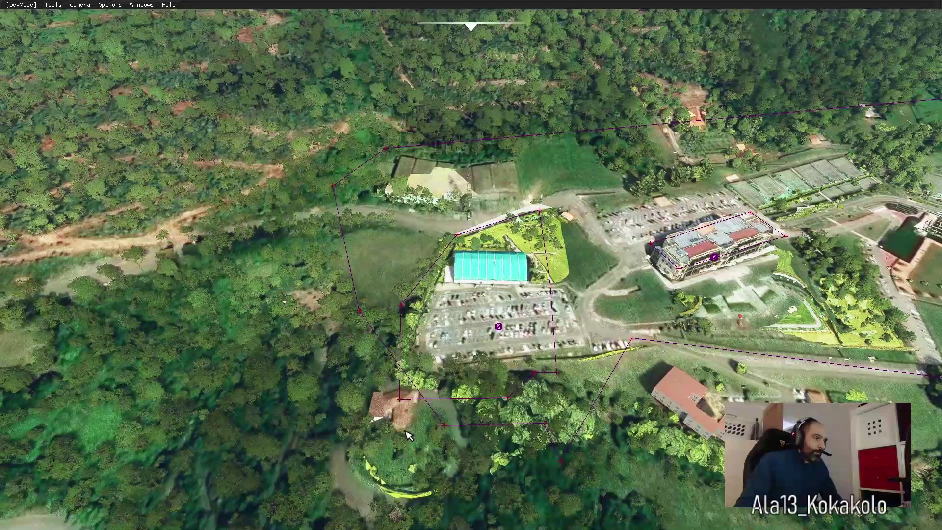
{"action": "key", "text": "s"}
{"action": "key", "text": "w"}
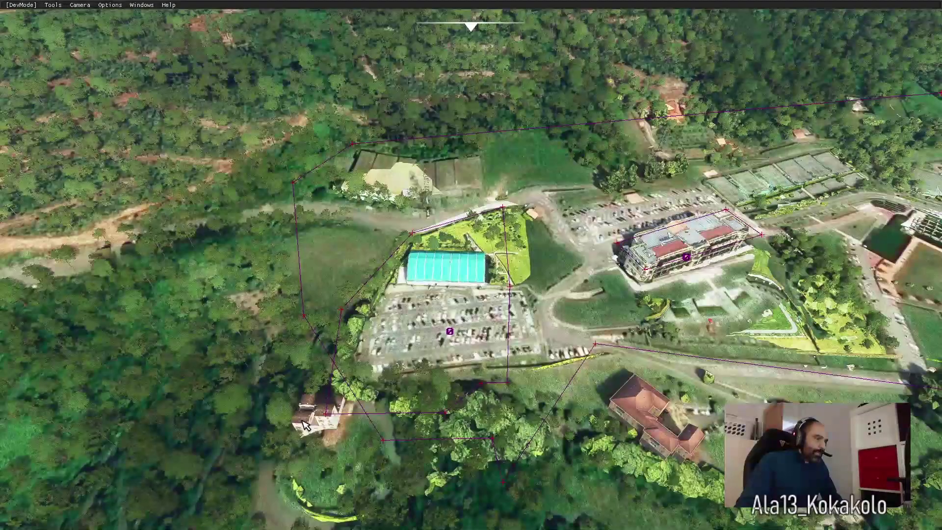
{"action": "key", "text": "w"}
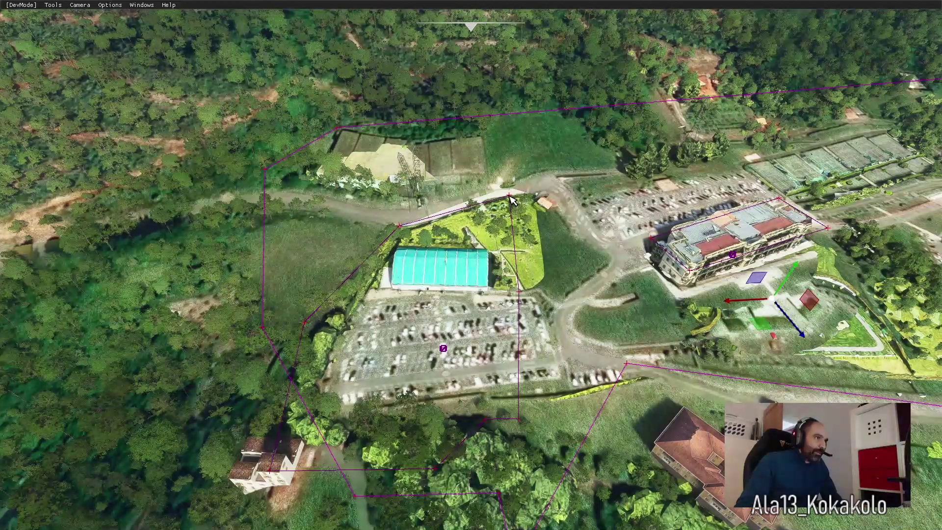
Move the two polygon corners above the hangar down onto the hangar roof edge.
{"action": "left_click", "coordinate": [509, 195]}
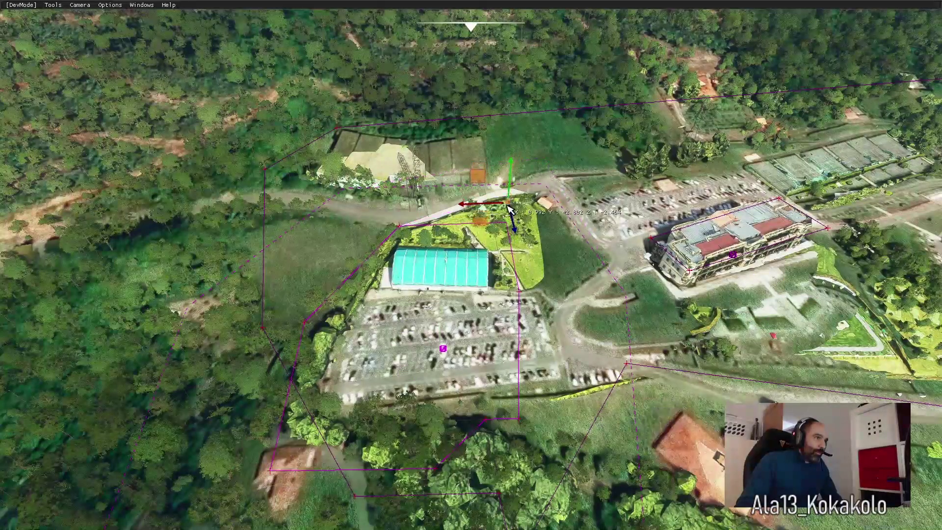
{"action": "left_click_drag", "start_coordinate": [509, 196], "coordinate": [502, 240]}
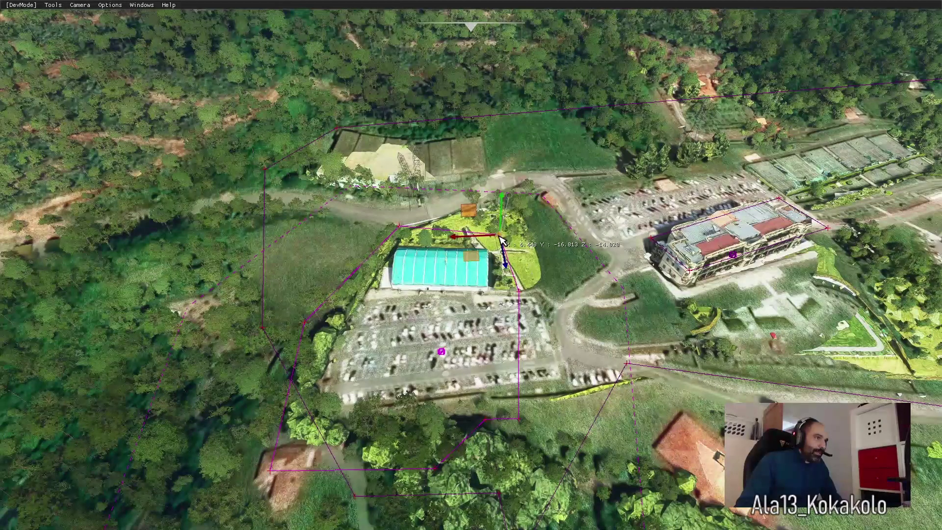
{"action": "left_click", "coordinate": [399, 227]}
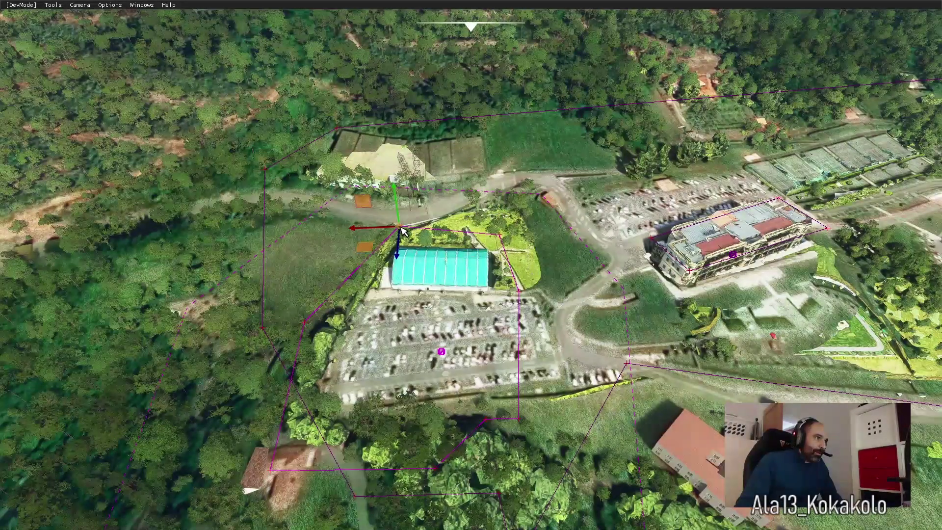
{"action": "left_click_drag", "start_coordinate": [399, 227], "coordinate": [400, 254]}
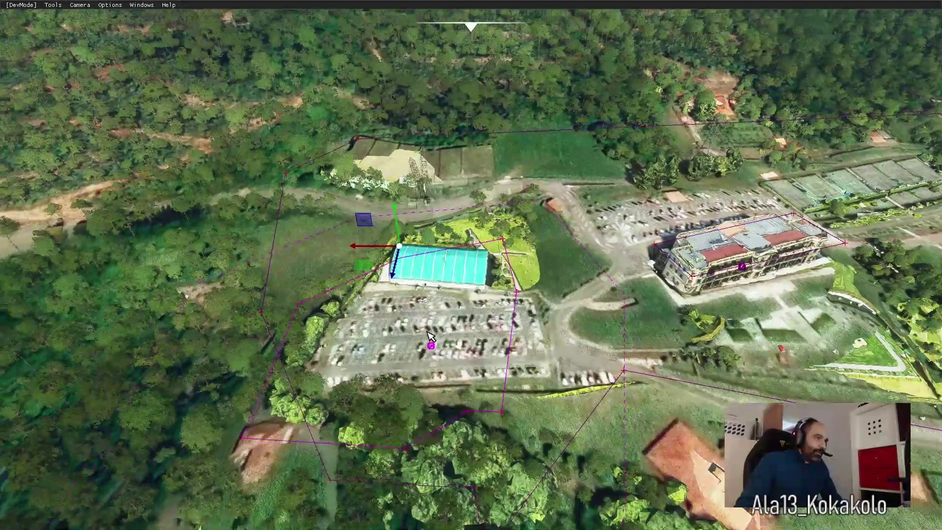
Pull the parking-lot polygon's corner up and left to fit the car park edge.
{"action": "mouse_move", "coordinate": [400, 254]}
{"action": "right_mouse_down"}
{"action": "mouse_move", "coordinate": [368, 296]}
{"action": "mouse_move", "coordinate": [507, 322]}
{"action": "mouse_move", "coordinate": [528, 427]}
{"action": "right_mouse_up"}
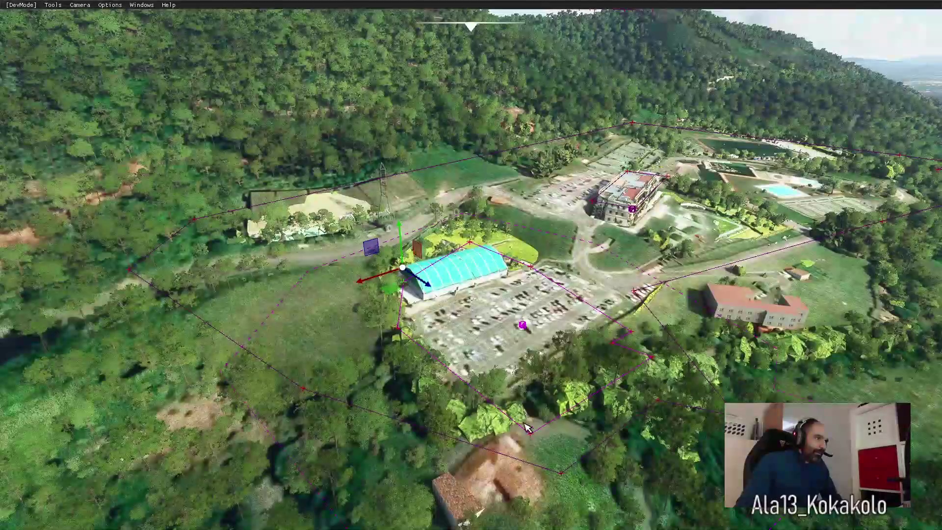
{"action": "left_click", "coordinate": [532, 434]}
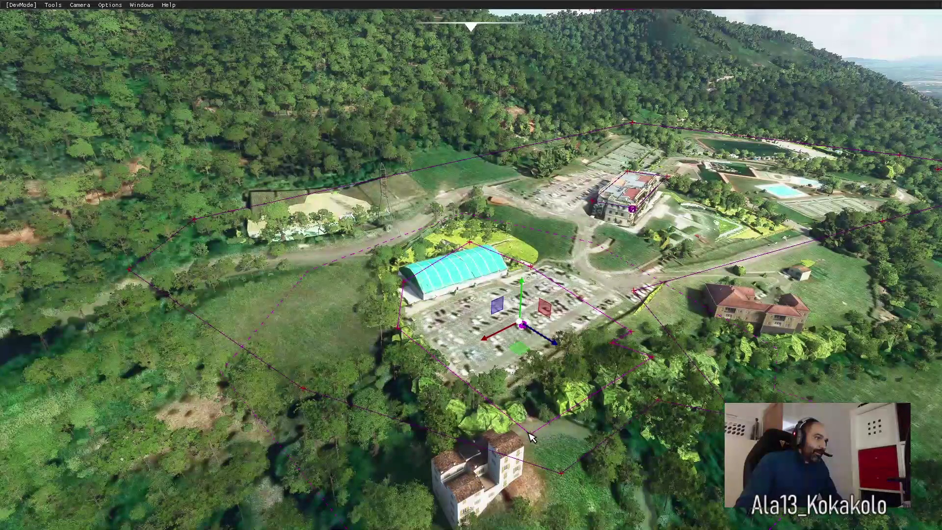
{"action": "left_click", "coordinate": [529, 351]}
{"action": "left_click_drag", "start_coordinate": [535, 438], "coordinate": [528, 390]}
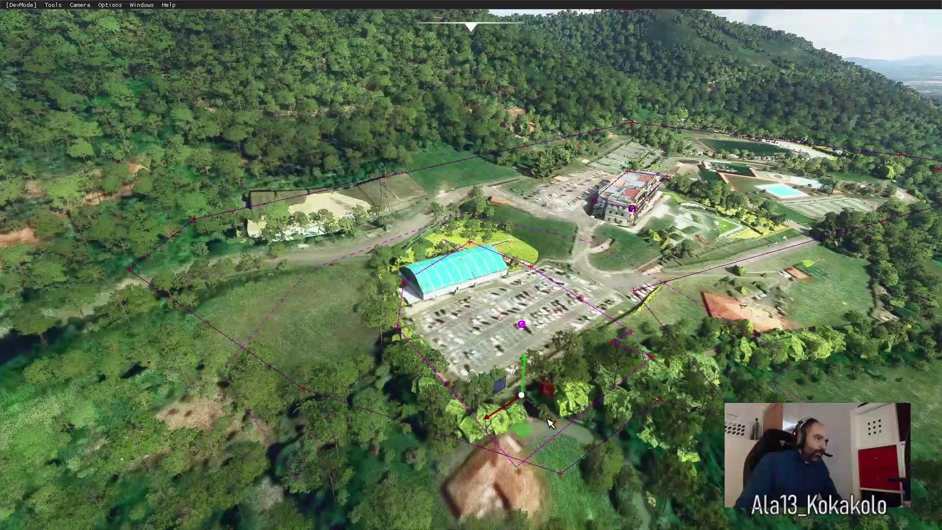
{"action": "mouse_move", "coordinate": [520, 377]}
{"action": "left_mouse_down"}
{"action": "mouse_move", "coordinate": [471, 387]}
{"action": "mouse_move", "coordinate": [540, 351]}
{"action": "left_mouse_up"}
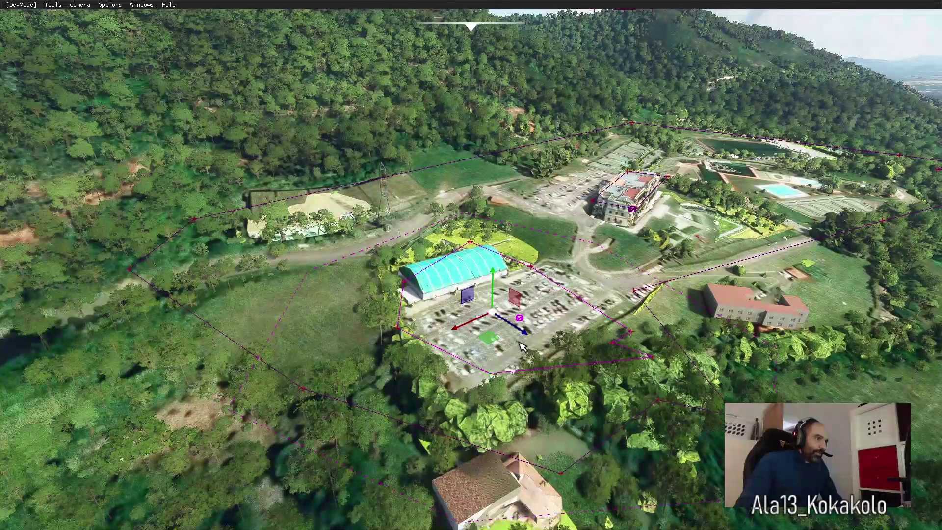
{"action": "right_click_drag", "start_coordinate": [631, 351], "coordinate": [598, 353]}
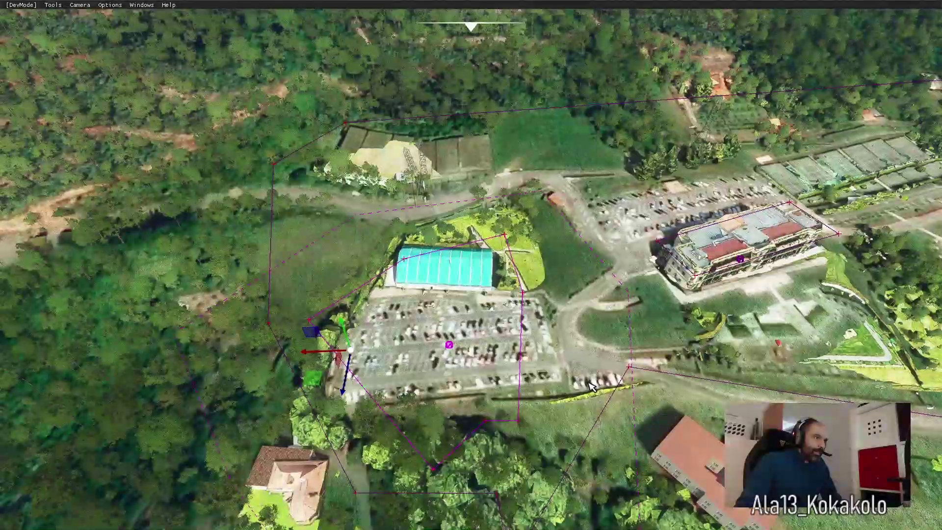
Orbit around the parking-lot polygon, then zoom out to a high overview of the whole club grounds.
{"action": "scroll", "coordinate": [457, 343], "scroll_direction": "up", "scroll_amount": 3}
{"action": "scroll", "coordinate": [456, 343], "scroll_direction": "up", "scroll_amount": 3}
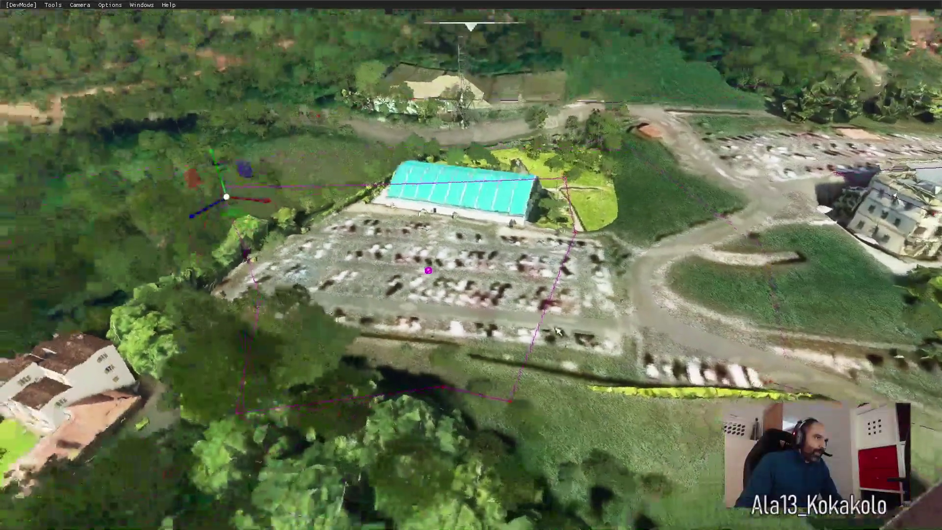
{"action": "right_click_drag", "start_coordinate": [557, 331], "coordinate": [457, 291]}
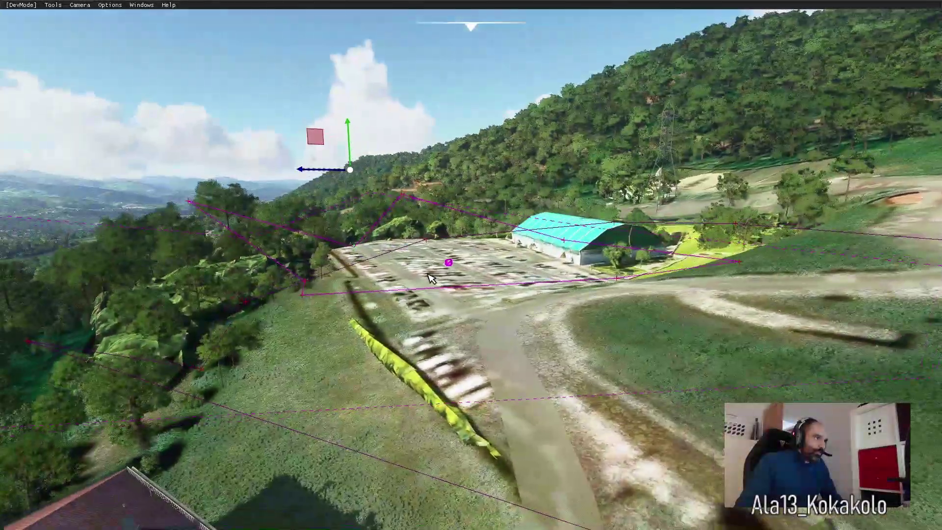
{"action": "right_click_drag", "start_coordinate": [431, 278], "coordinate": [499, 285]}
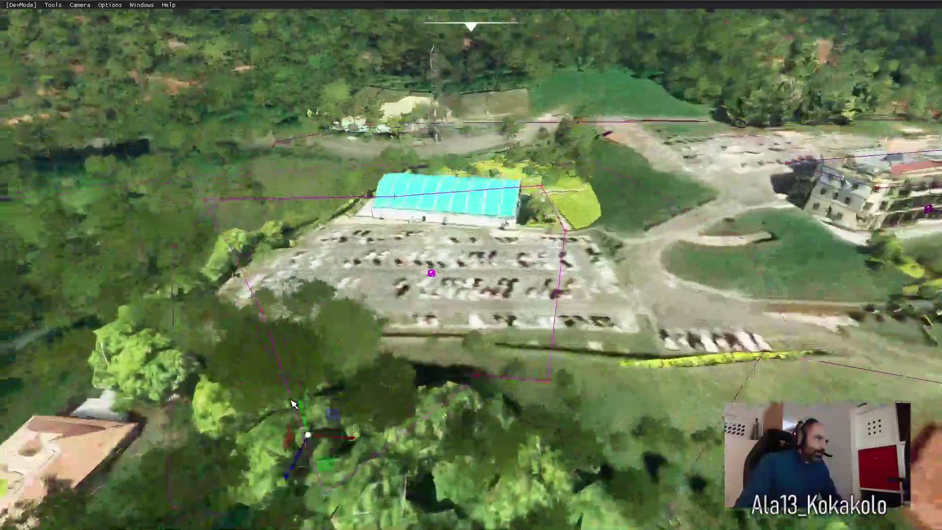
{"action": "right_click_drag", "start_coordinate": [293, 404], "coordinate": [318, 435]}
{"action": "scroll", "coordinate": [330, 428], "scroll_direction": "down", "scroll_amount": 3}
{"action": "scroll", "coordinate": [328, 431], "scroll_direction": "down", "scroll_amount": 2}
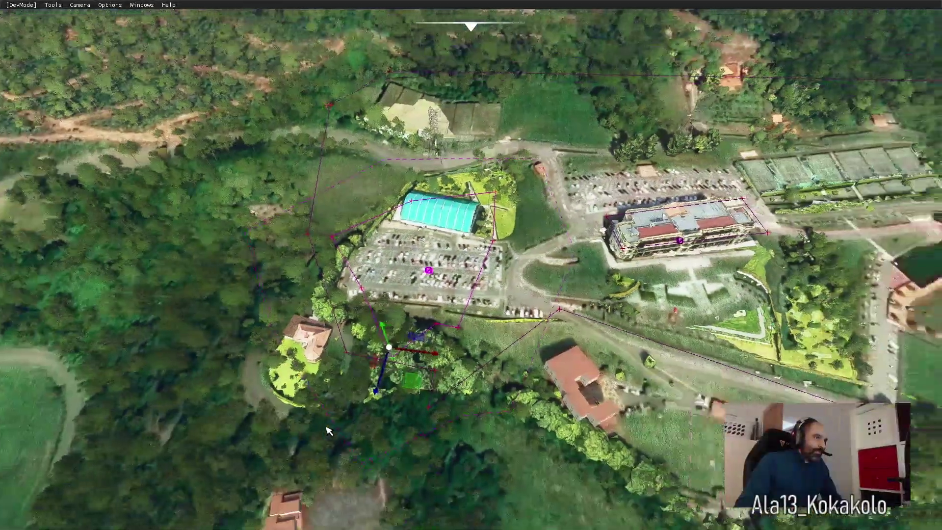
{"action": "scroll", "coordinate": [328, 437], "scroll_direction": "down", "scroll_amount": 2}
{"action": "scroll", "coordinate": [331, 457], "scroll_direction": "down", "scroll_amount": 2}
{"action": "scroll", "coordinate": [330, 461], "scroll_direction": "down", "scroll_amount": 3}
Orbit, tilt and fly around the complex toward the valley, ending on a close oblique view of its buildings.
{"action": "scroll", "coordinate": [330, 462], "scroll_direction": "down", "scroll_amount": 2}
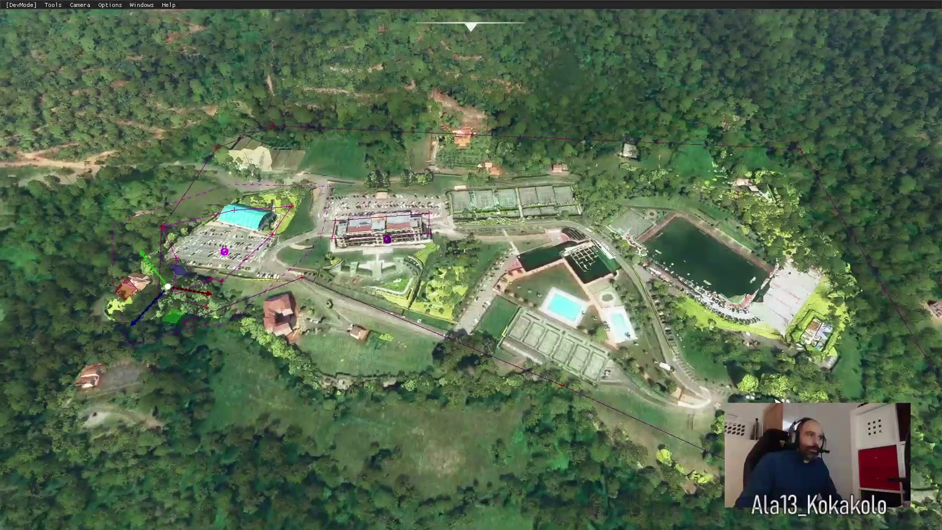
{"action": "right_click_drag", "start_coordinate": [782, 367], "coordinate": [782, 343]}
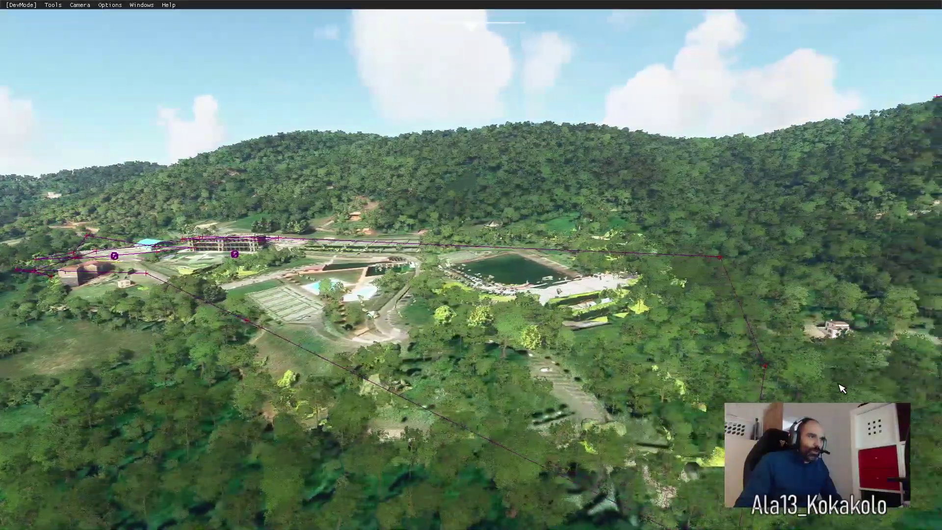
{"action": "right_click_drag", "start_coordinate": [841, 388], "coordinate": [777, 396]}
{"action": "scroll", "coordinate": [779, 396], "scroll_direction": "up", "scroll_amount": 3}
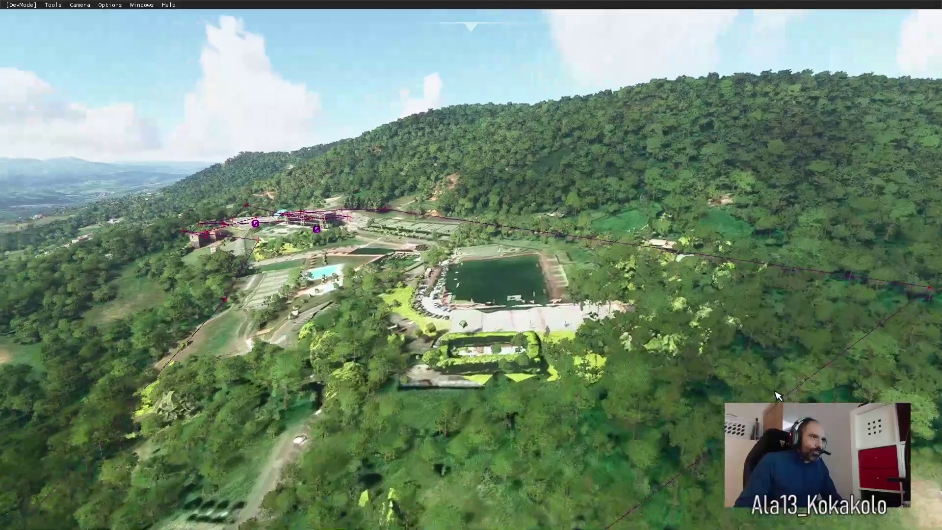
{"action": "scroll", "coordinate": [779, 396], "scroll_direction": "up", "scroll_amount": 3}
{"action": "key", "text": "a"}
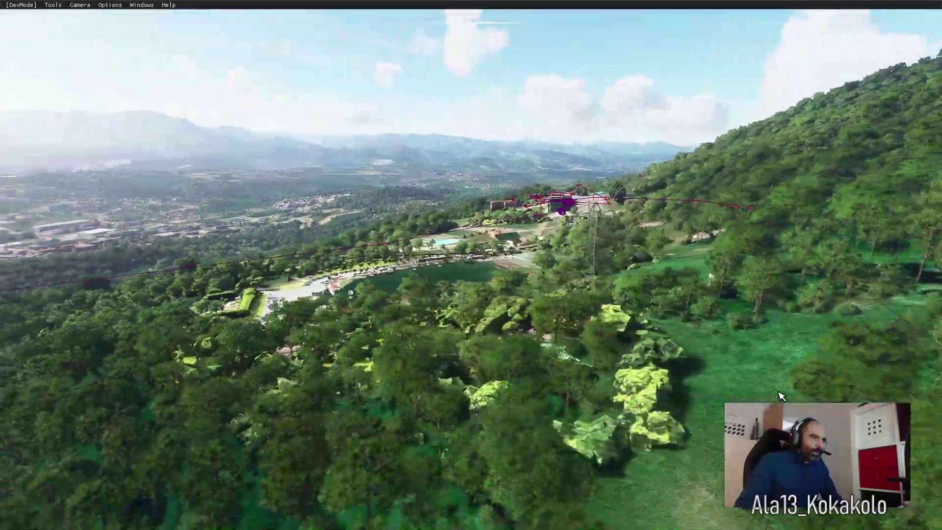
{"action": "right_click_drag", "start_coordinate": [781, 395], "coordinate": [663, 426]}
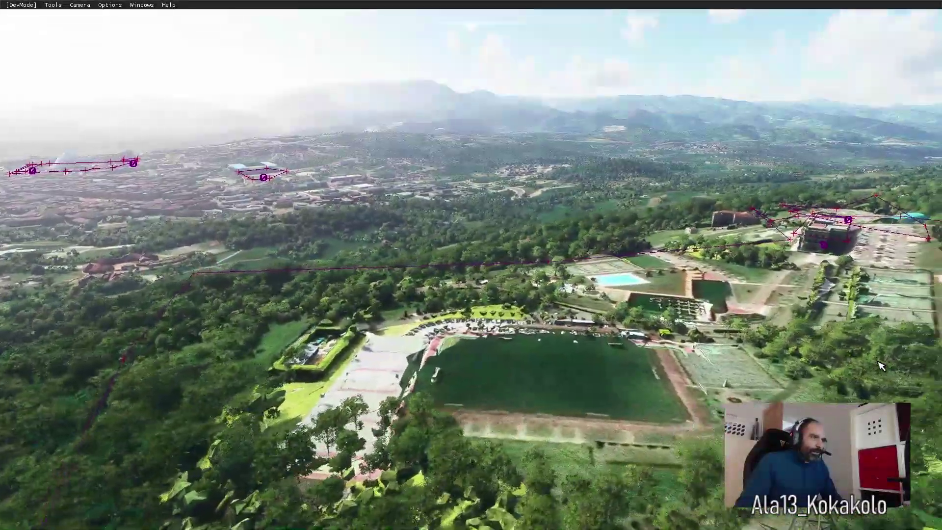
{"action": "key", "text": "Down"}
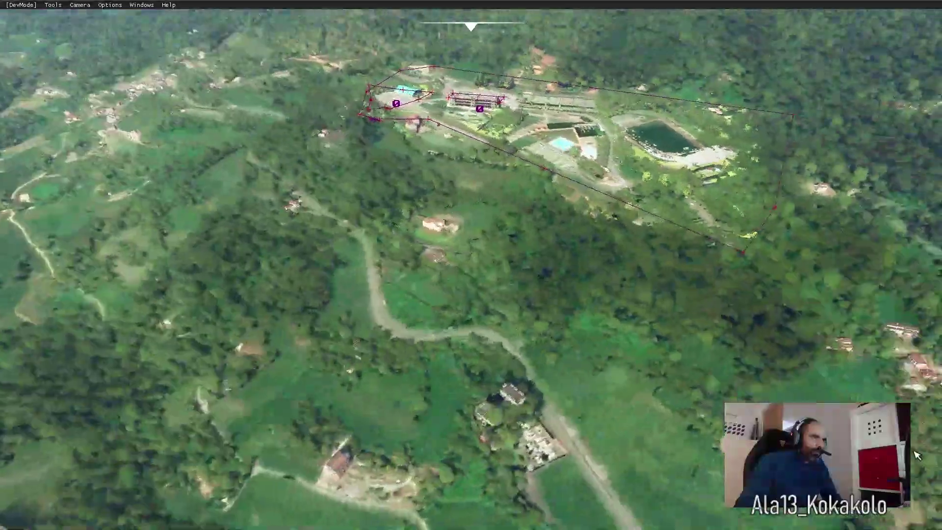
{"action": "key", "text": "w"}
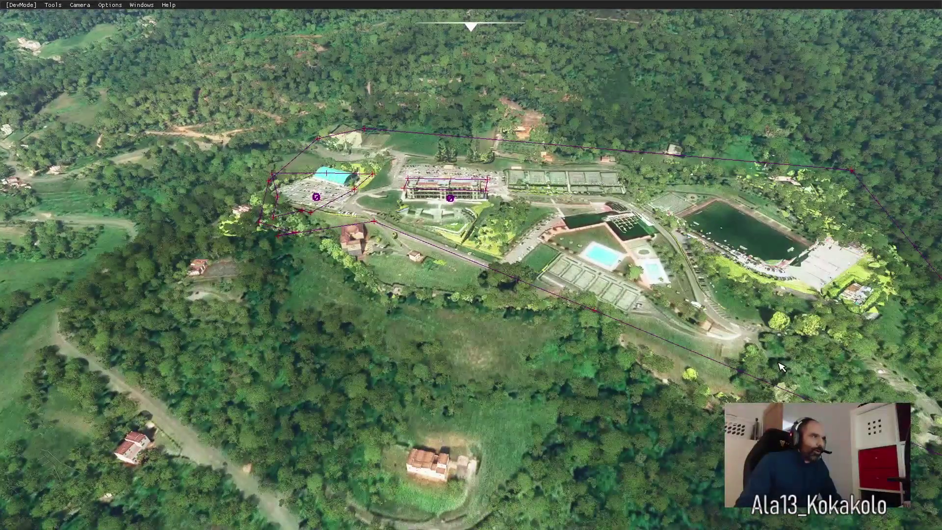
{"action": "right_click_drag", "start_coordinate": [781, 367], "coordinate": [672, 397]}
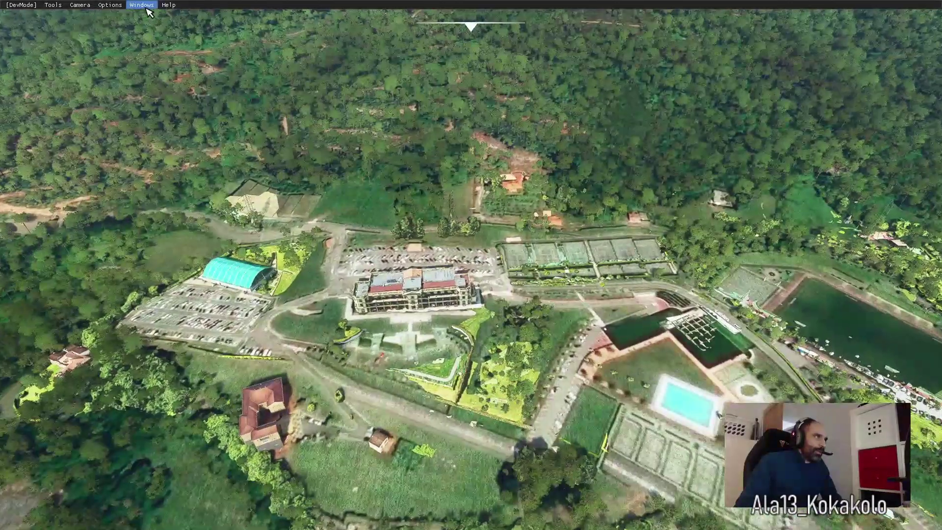
Set the local time to 5h in DevMode Options so the complex appears at night with lights.
{"action": "left_click", "coordinate": [141, 5]}
{"action": "left_click", "coordinate": [110, 5]}
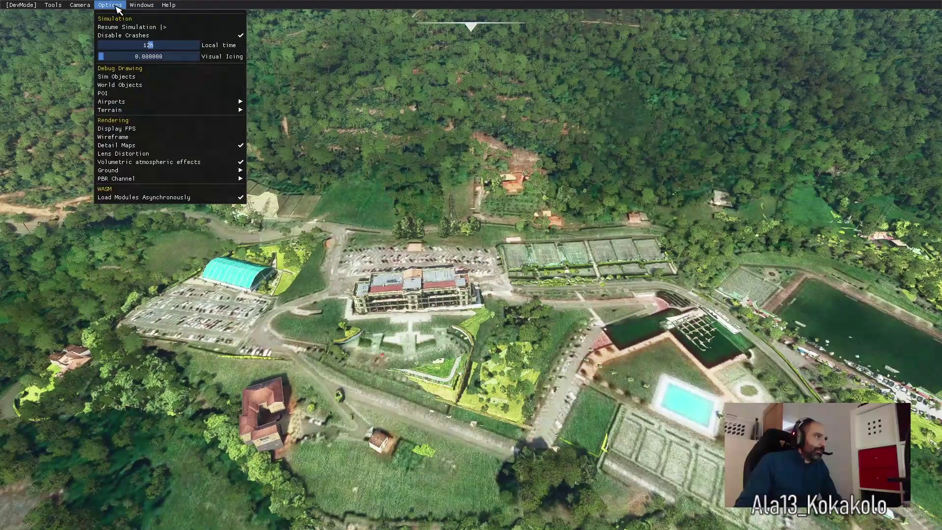
{"action": "left_click_drag", "start_coordinate": [150, 44], "coordinate": [187, 49]}
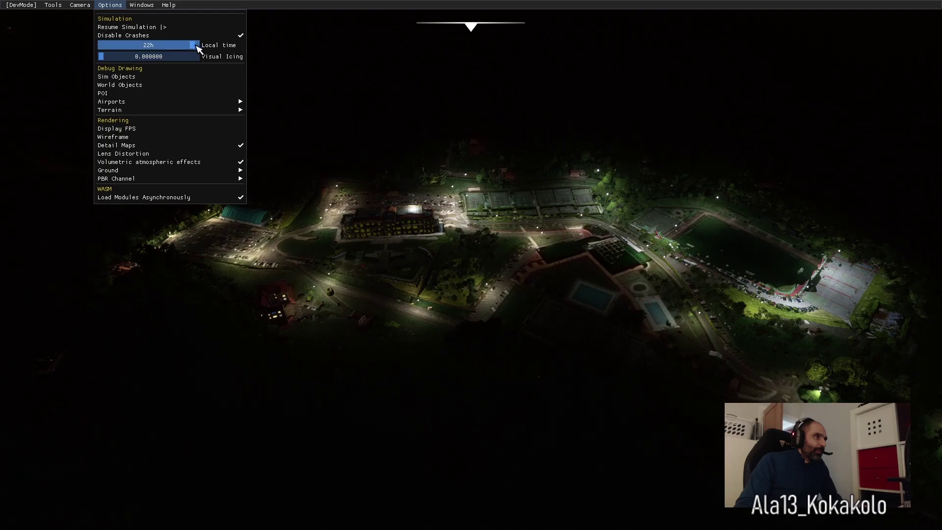
{"action": "mouse_move", "coordinate": [200, 49]}
{"action": "left_mouse_down"}
{"action": "mouse_move", "coordinate": [157, 47]}
{"action": "mouse_move", "coordinate": [126, 59]}
{"action": "mouse_move", "coordinate": [147, 63]}
{"action": "mouse_move", "coordinate": [138, 64]}
{"action": "left_mouse_up"}
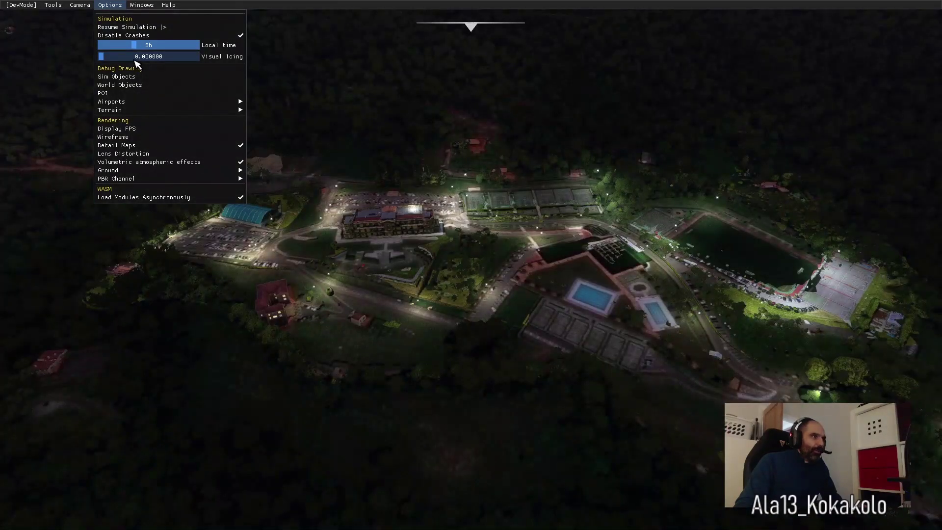
{"action": "left_click_drag", "start_coordinate": [138, 64], "coordinate": [133, 64]}
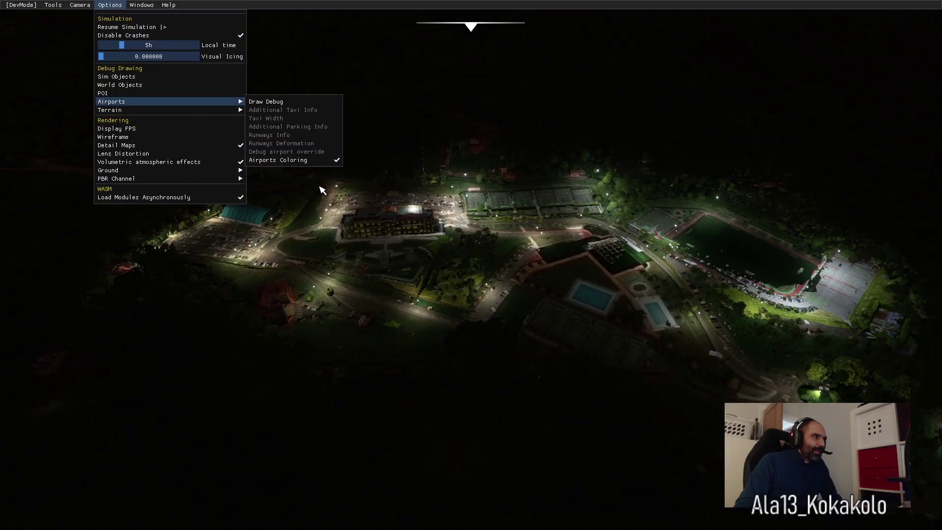
{"action": "left_click", "coordinate": [373, 179]}
{"action": "mouse_move", "coordinate": [362, 180]}
{"action": "right_mouse_down"}
{"action": "mouse_move", "coordinate": [657, 156]}
{"action": "mouse_move", "coordinate": [758, 164]}
{"action": "mouse_move", "coordinate": [793, 198]}
{"action": "mouse_move", "coordinate": [264, 170]}
{"action": "right_mouse_up"}
Pull back from the lit hilltop complex and fly out over the lit town.
{"action": "key", "text": "s"}
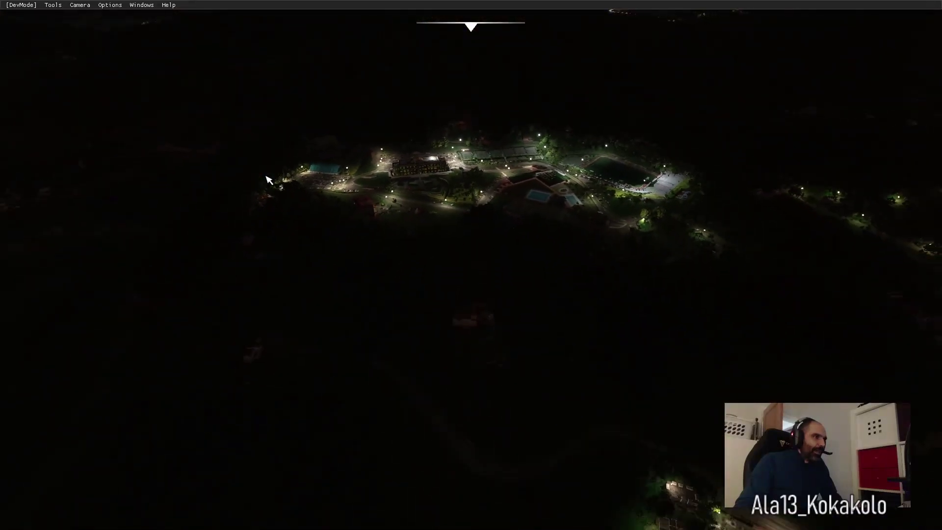
{"action": "key", "text": "Up"}
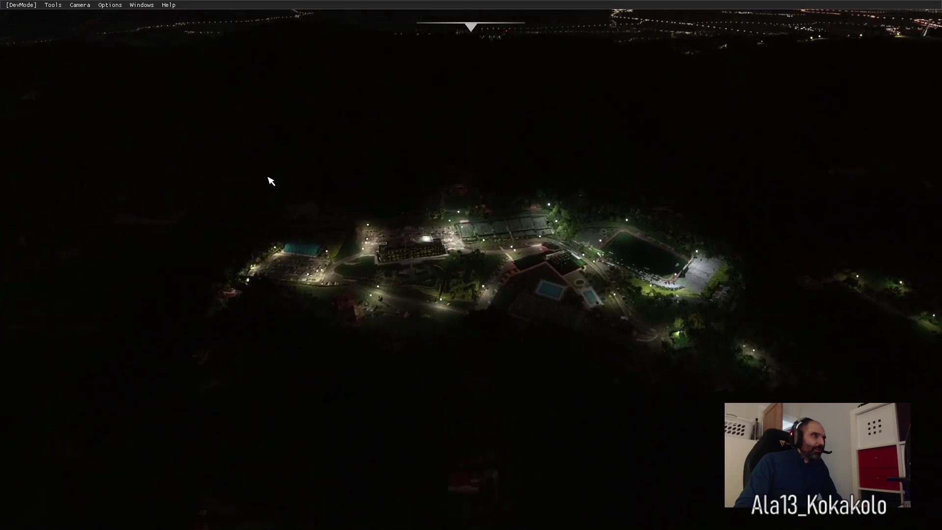
{"action": "key", "text": "s"}
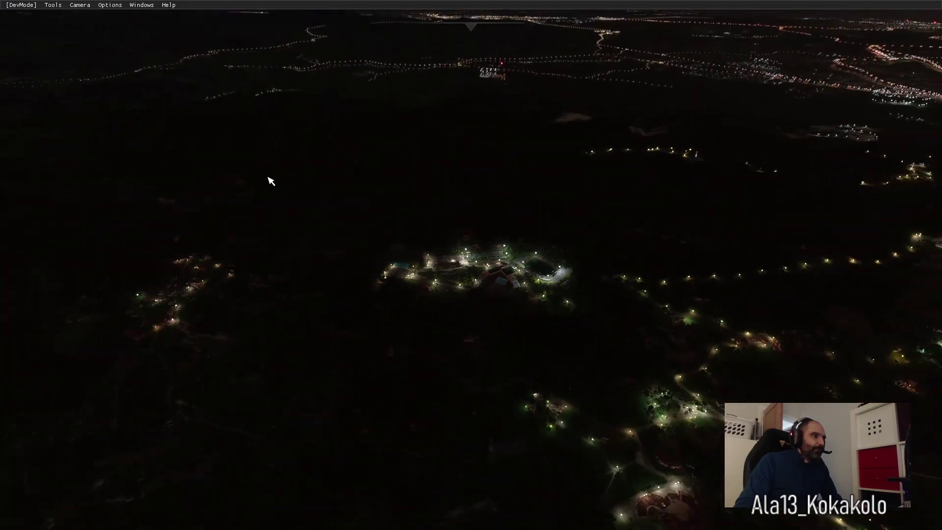
{"action": "key", "text": "s"}
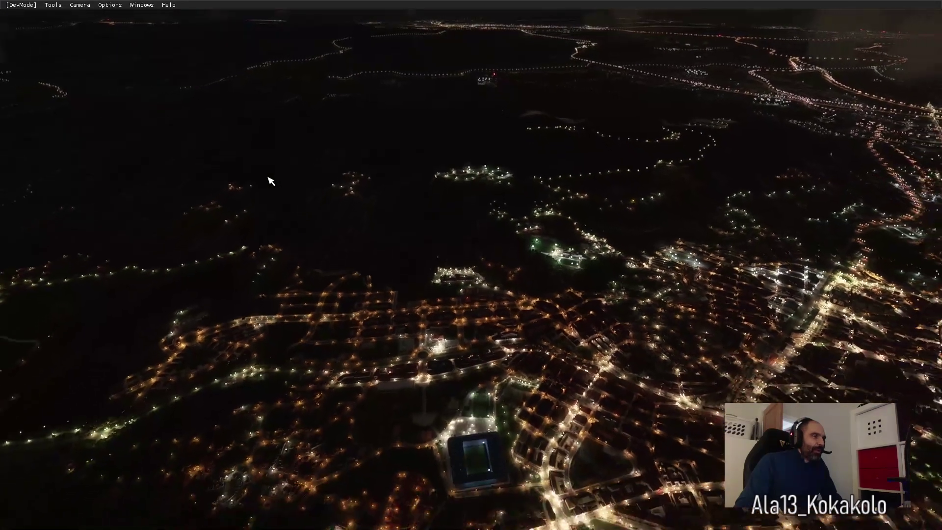
{"action": "key", "text": "w"}
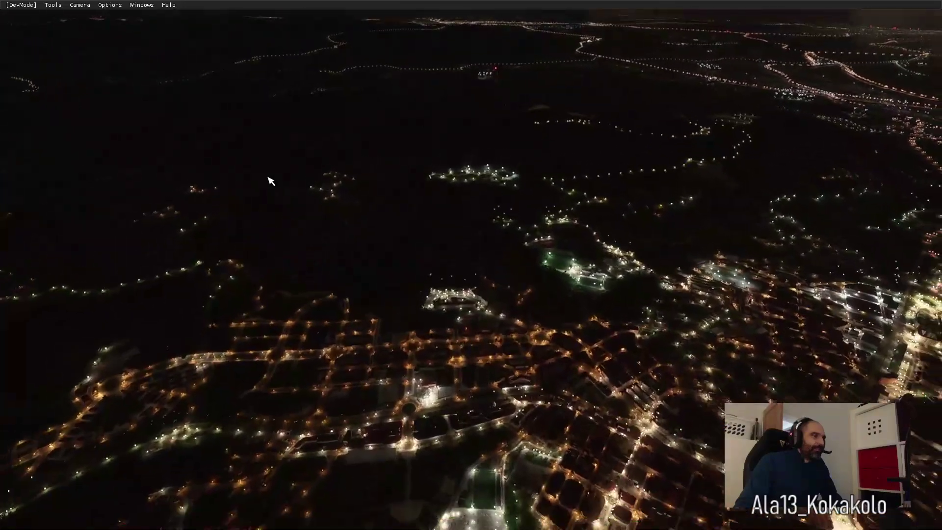
{"action": "key", "text": "s"}
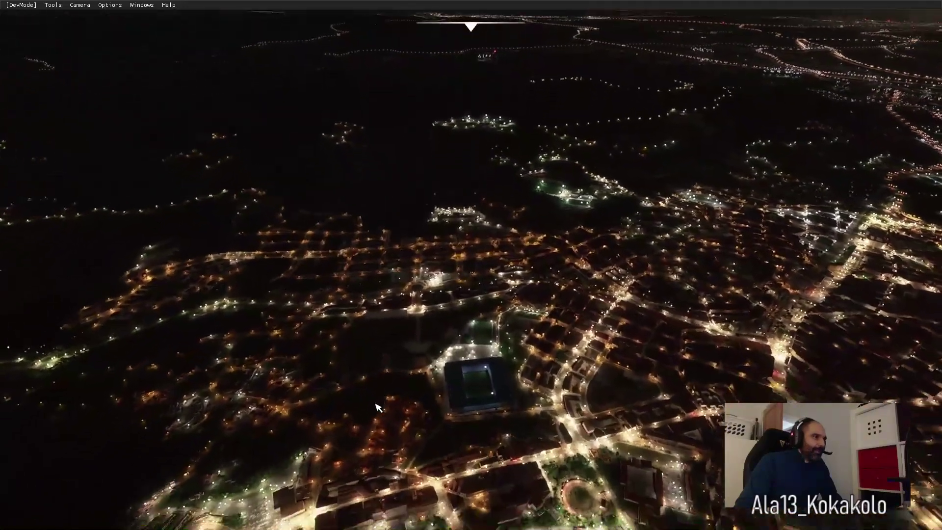
Fly low over the stadium and the large vaulted building, then climb for a wider town view.
{"action": "key", "text": "w"}
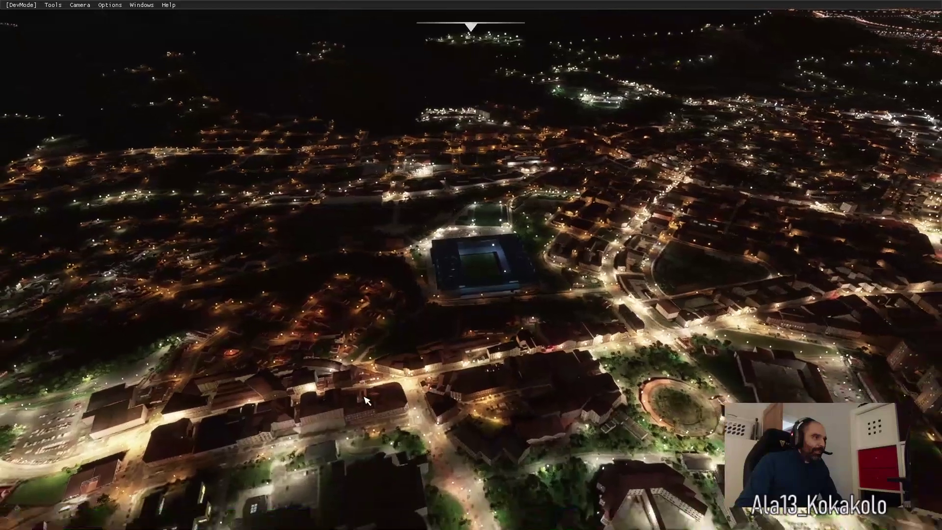
{"action": "key", "text": "w"}
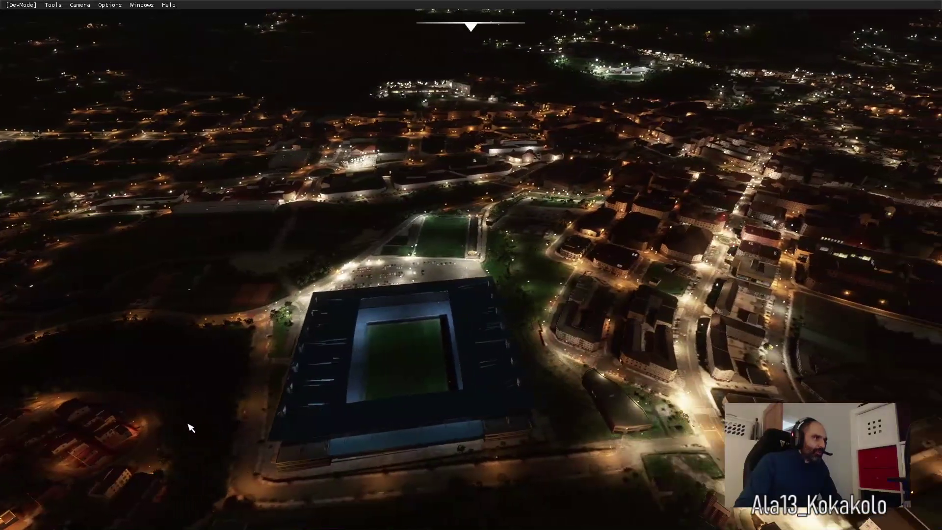
{"action": "key", "text": "Down"}
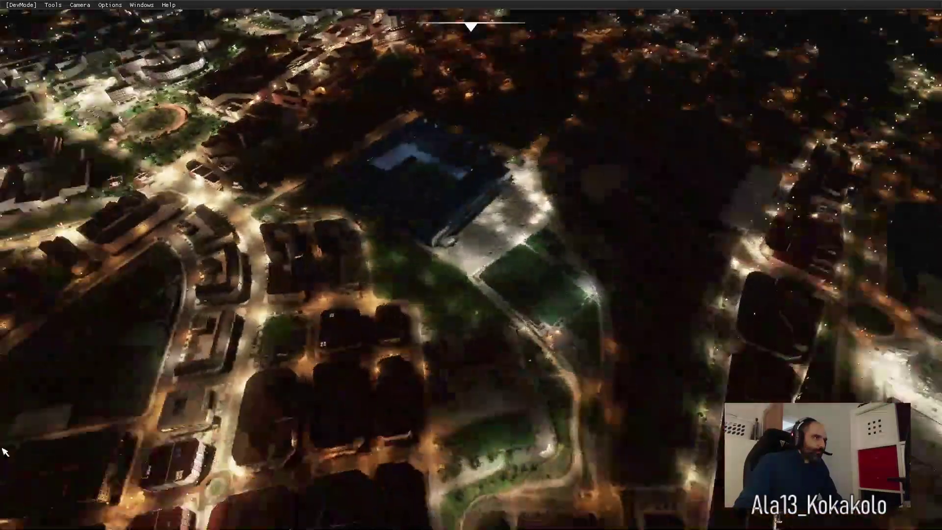
{"action": "key", "text": "s"}
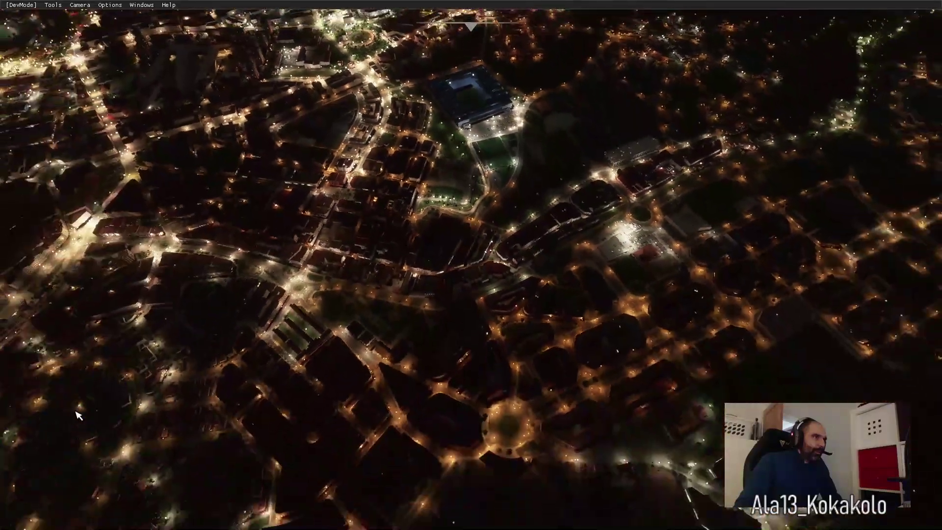
{"action": "key", "text": "w"}
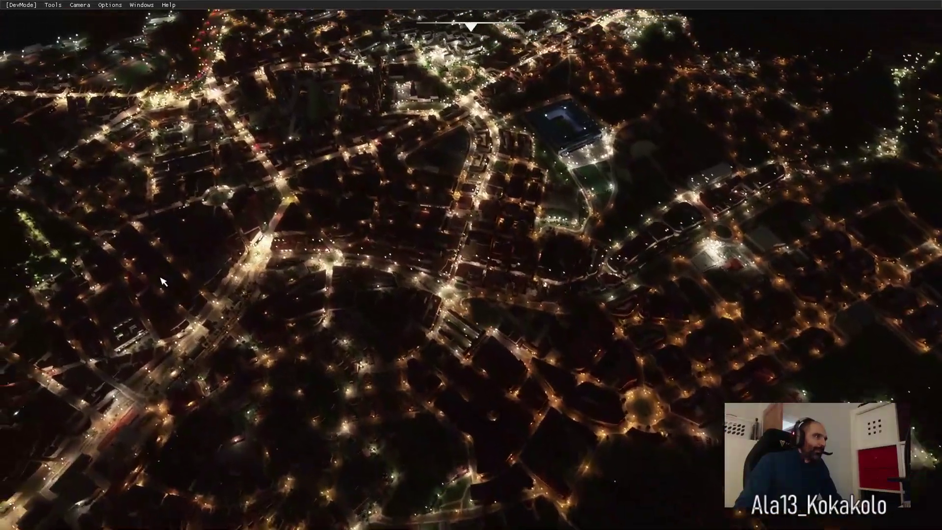
{"action": "key", "text": "w"}
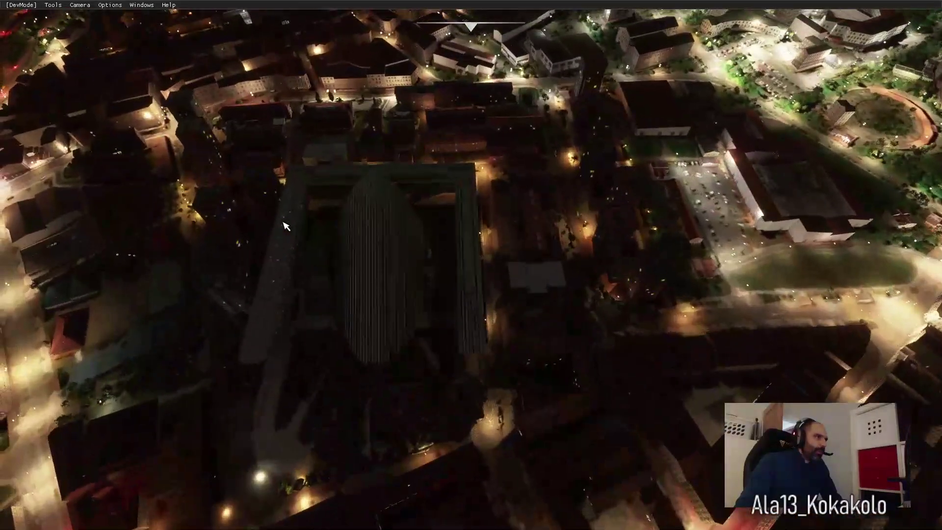
{"action": "key", "text": "s"}
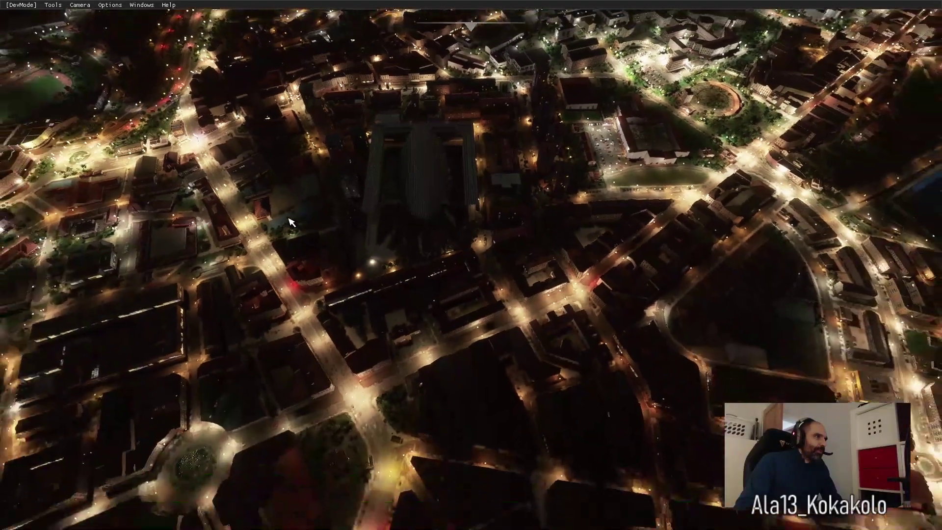